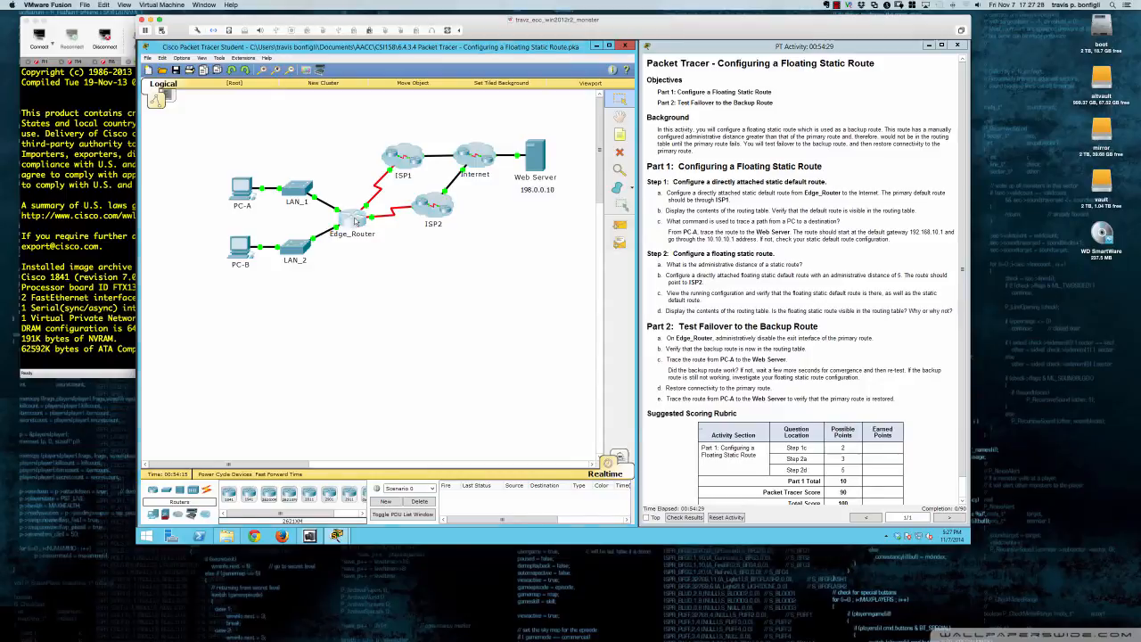
# - Open Edge_Router's command line interface in a widened window placed below the topology
pyautogui.click(356, 221)
pyautogui.moveTo(495, 182); pyautogui.dragTo(223, 280)
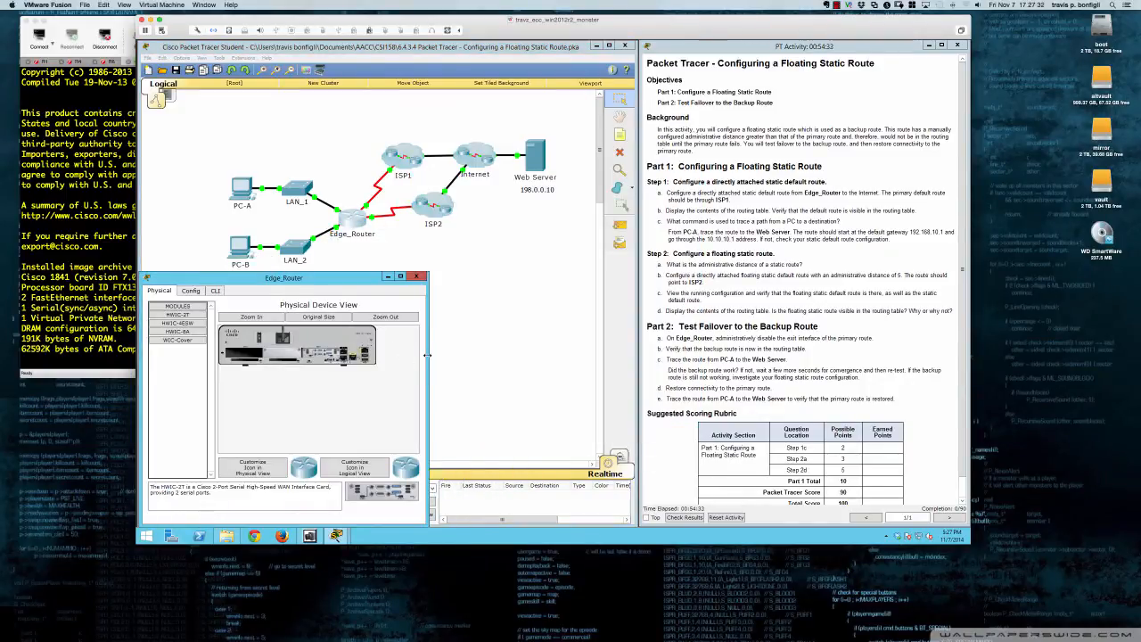
pyautogui.moveTo(427, 354); pyautogui.dragTo(638, 362)
pyautogui.click(215, 290)
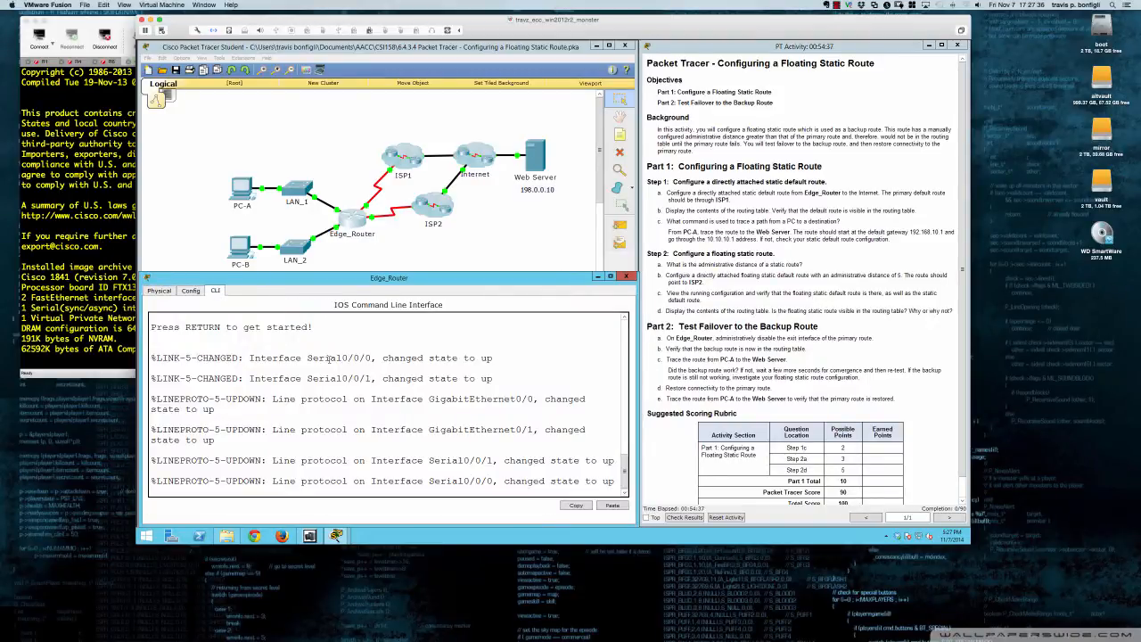
# - Start the Edge_Router console session and enter privileged EXEC mode
pyautogui.press('Return')
pyautogui.press('Return')
pyautogui.press('Return')
pyautogui.press('Return')
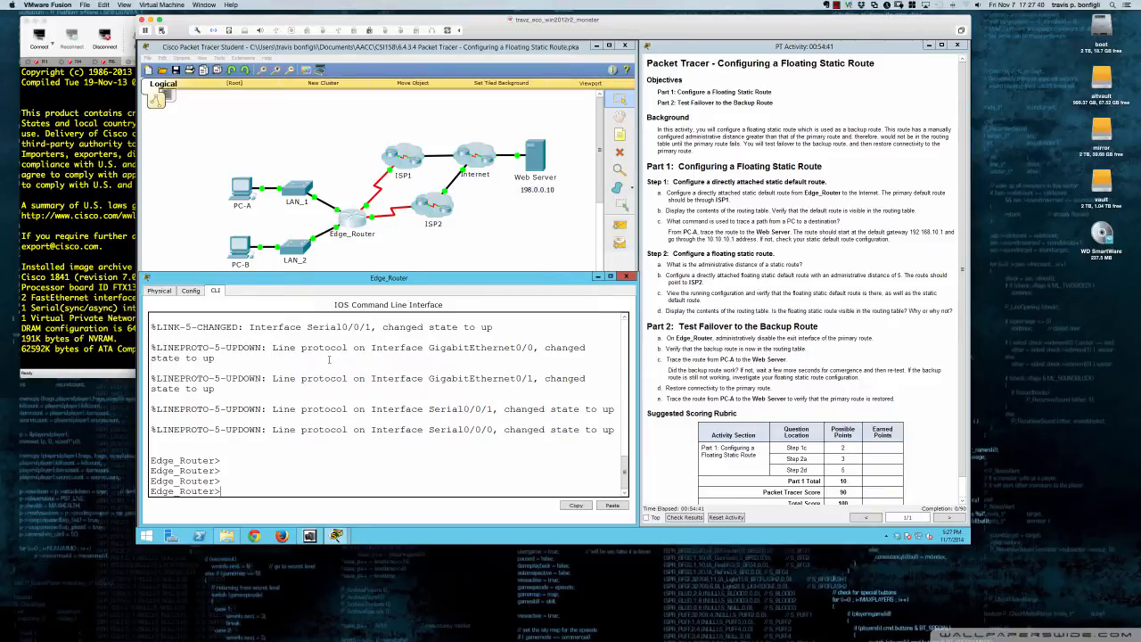
pyautogui.write('en')
pyautogui.press('Return')
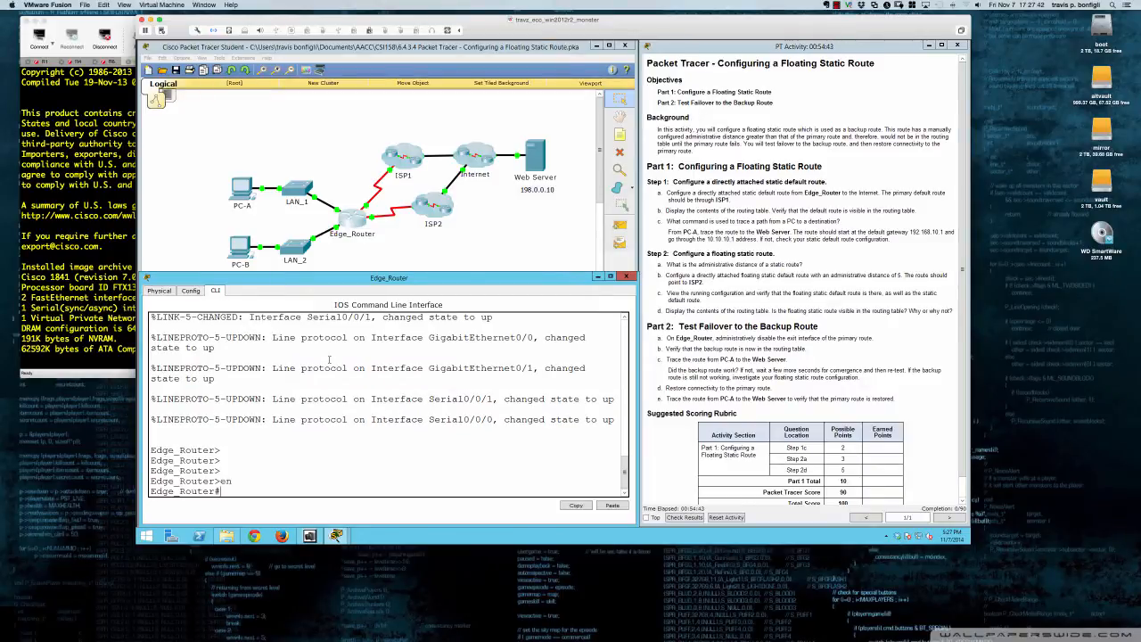
# - Display Edge_Router's IP routing table and examine the directly connected 10.10.10.0/30 entry
pyautogui.write('show ip route')
pyautogui.press('Return')
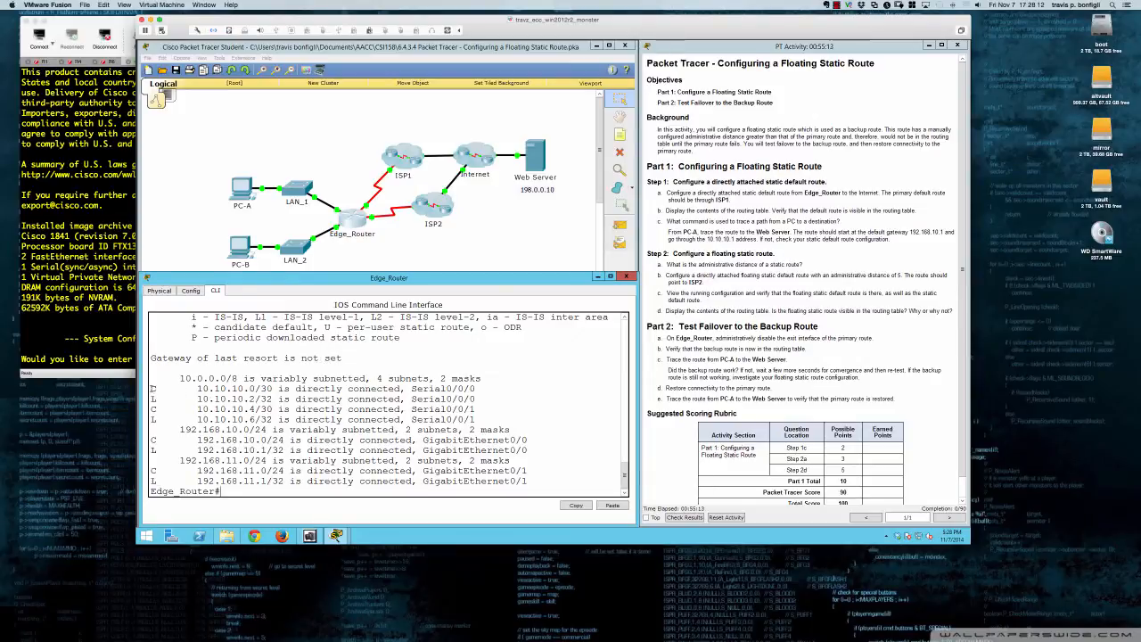
pyautogui.moveTo(155, 389); pyautogui.dragTo(475, 389)
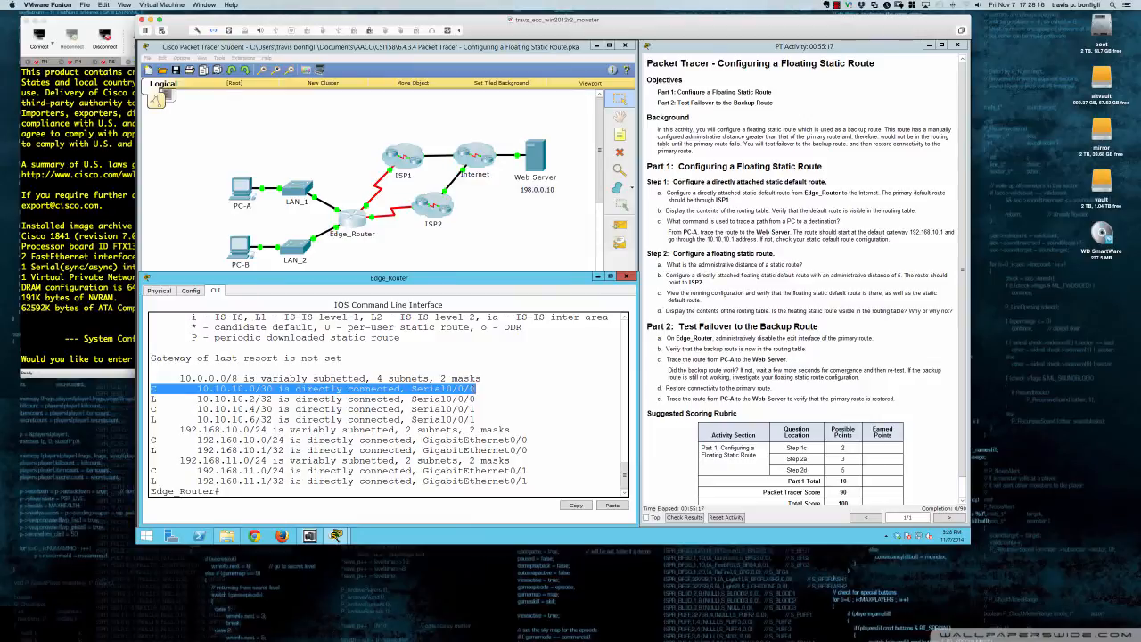
pyautogui.click(480, 389)
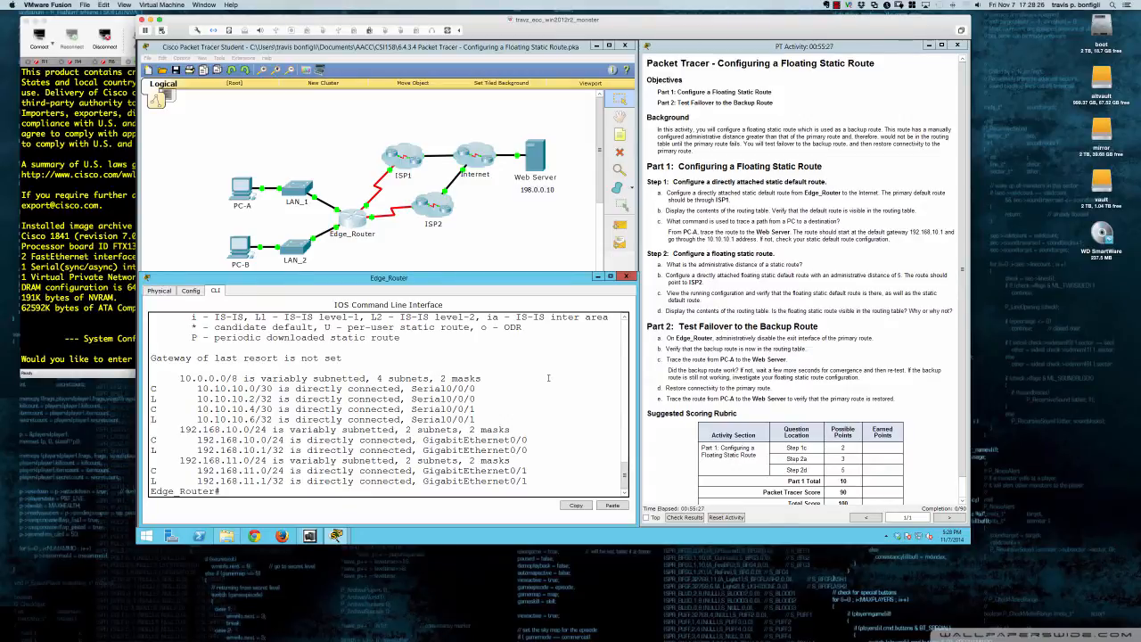
# - Show the route details for 10.10.10.0 and check the administrative distance of the connected network
pyautogui.press('Return')
pyautogui.press('Return')
pyautogui.press('Return')
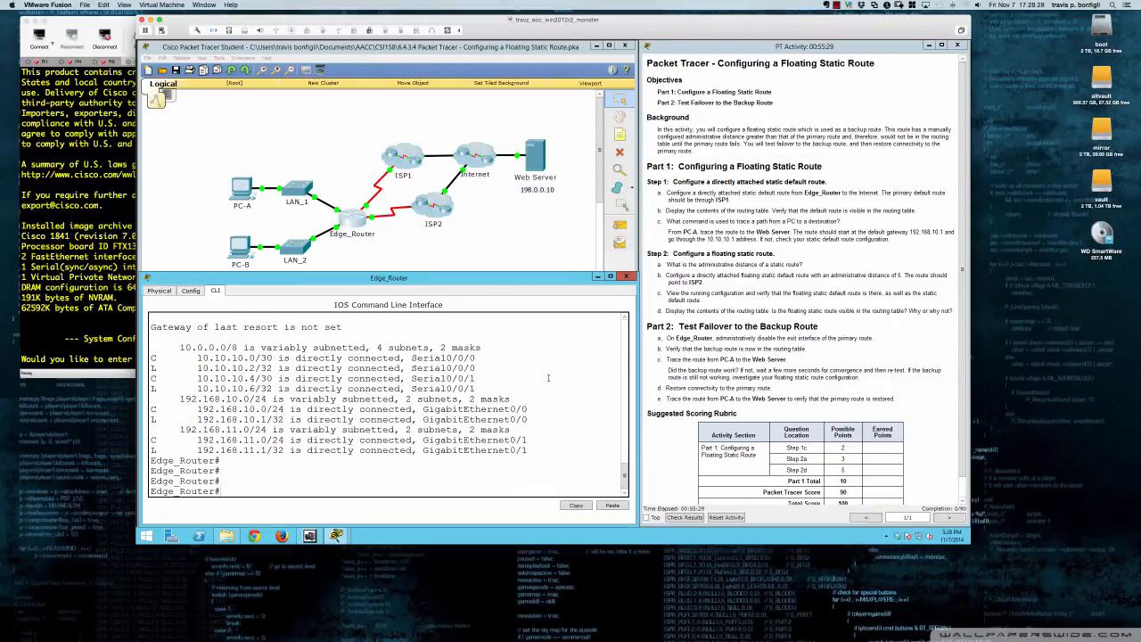
pyautogui.write('sh ip route 10.10.10.0')
pyautogui.press('Return')
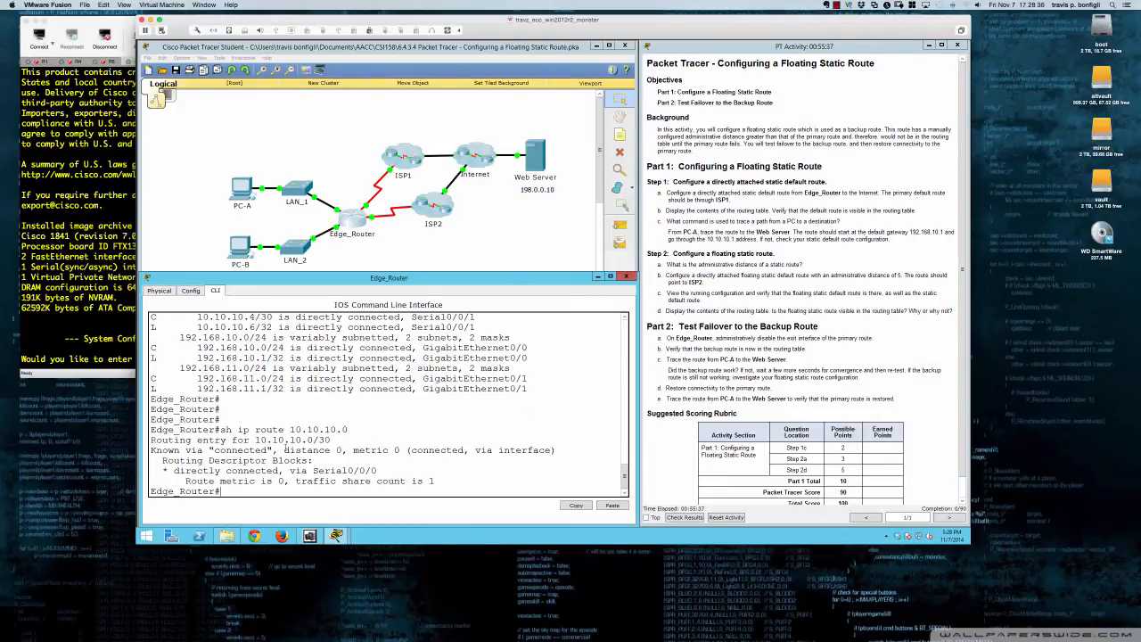
pyautogui.moveTo(286, 450); pyautogui.dragTo(343, 452)
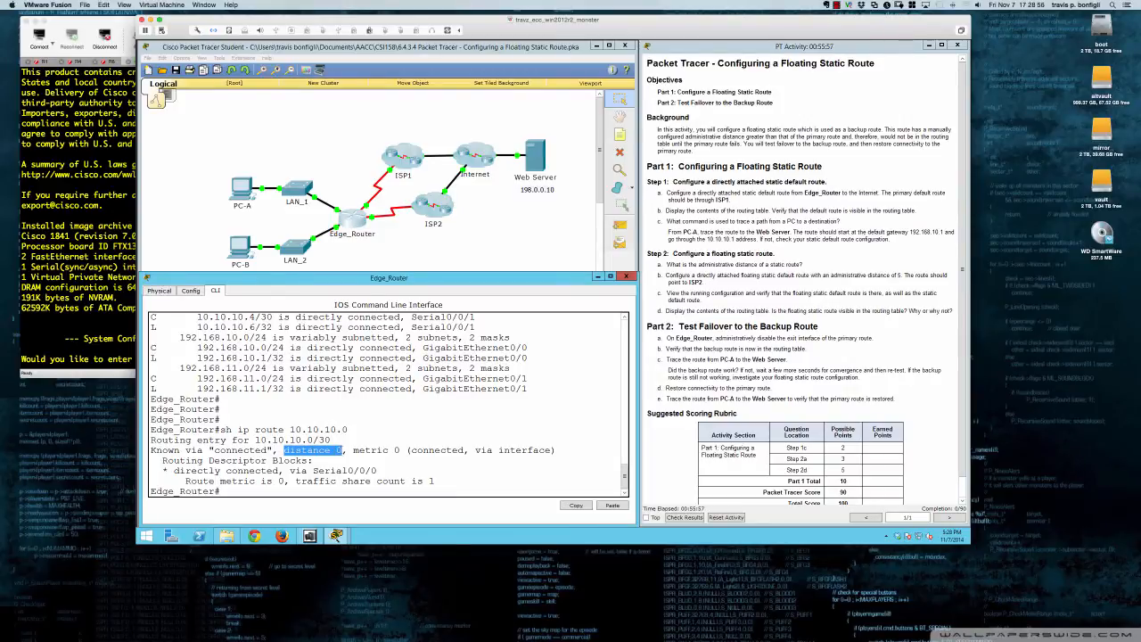
pyautogui.click(340, 451)
pyautogui.scroll(3, 340, 450)
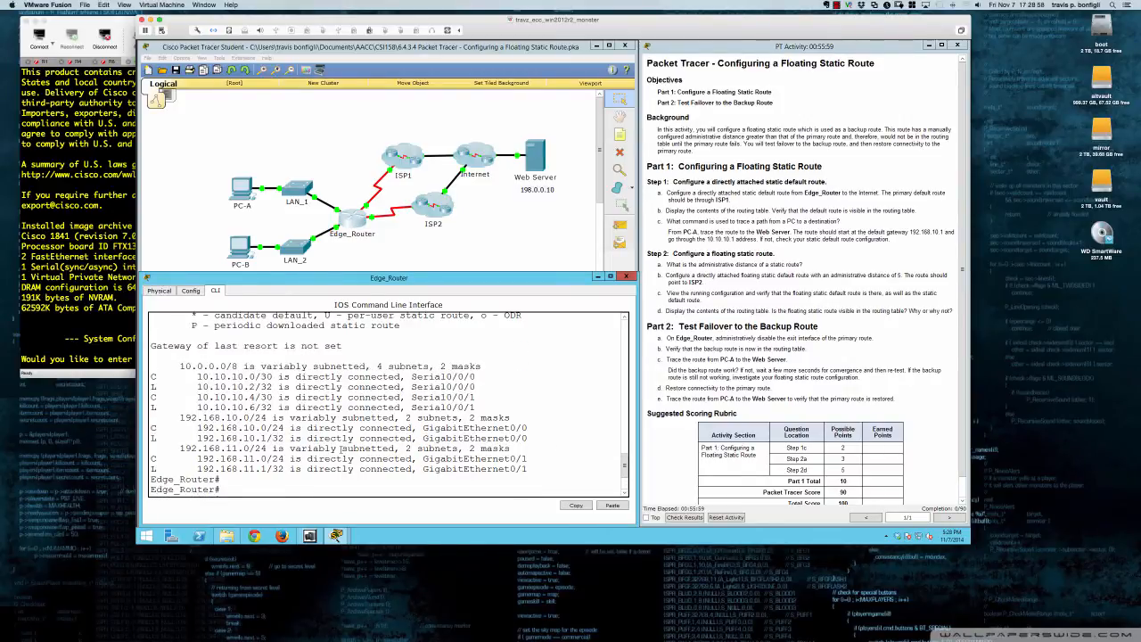
pyautogui.scroll(-3, 340, 451)
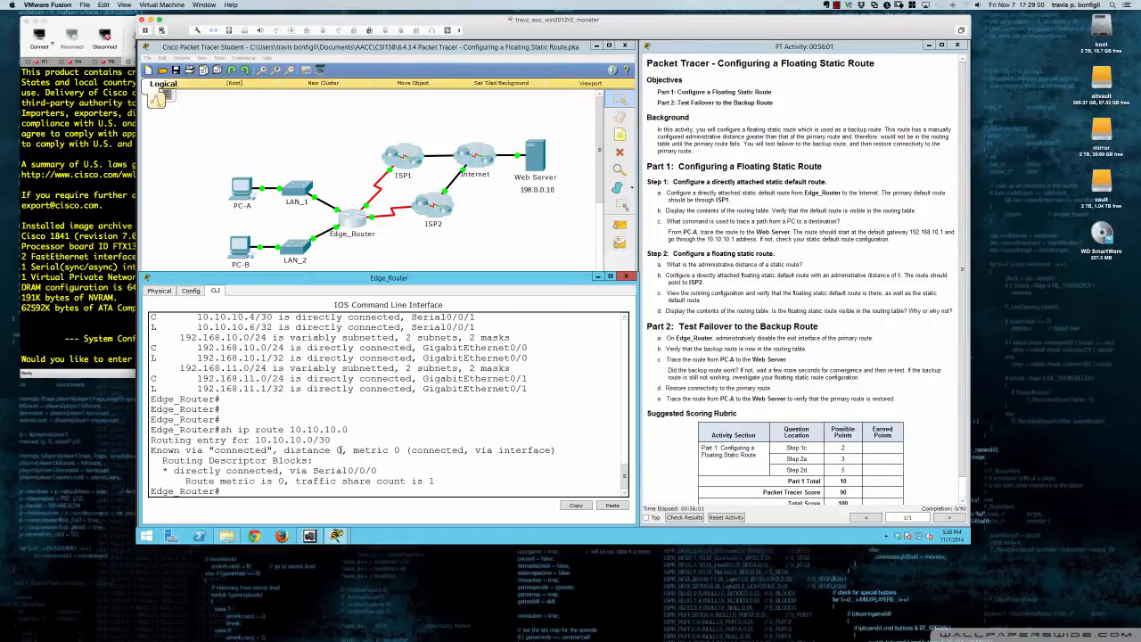
pyautogui.scroll(-1, 339, 450)
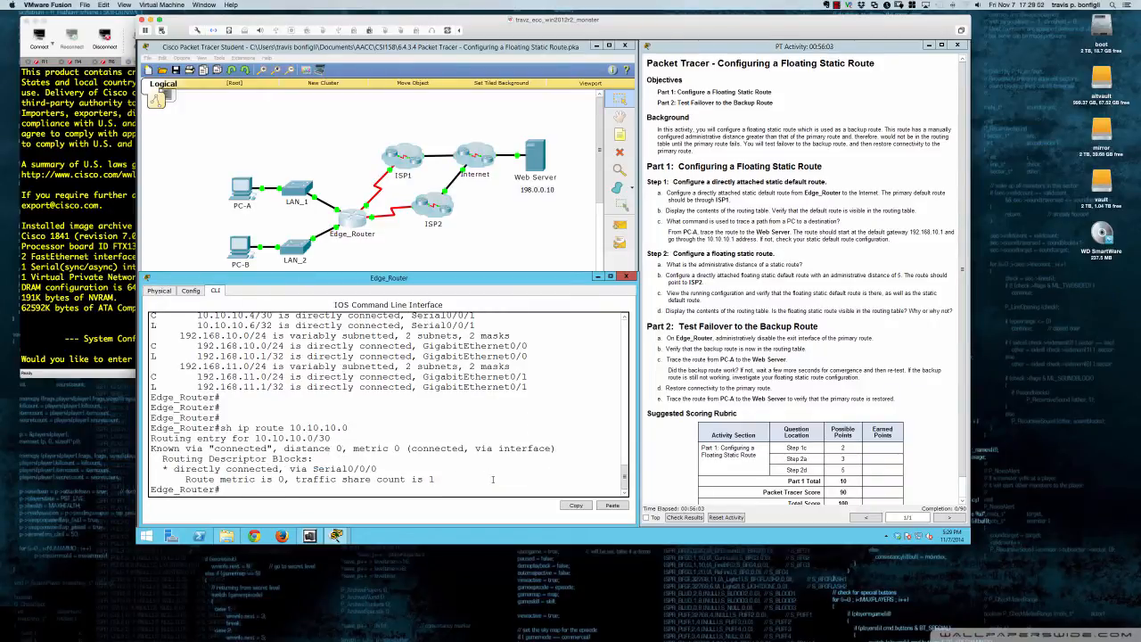
# - Enter global configuration mode and add a static route to 1.1.1.0 255.255.255.0 through s0/0/0
pyautogui.press('Return')
pyautogui.press('Return')
pyautogui.write('c')
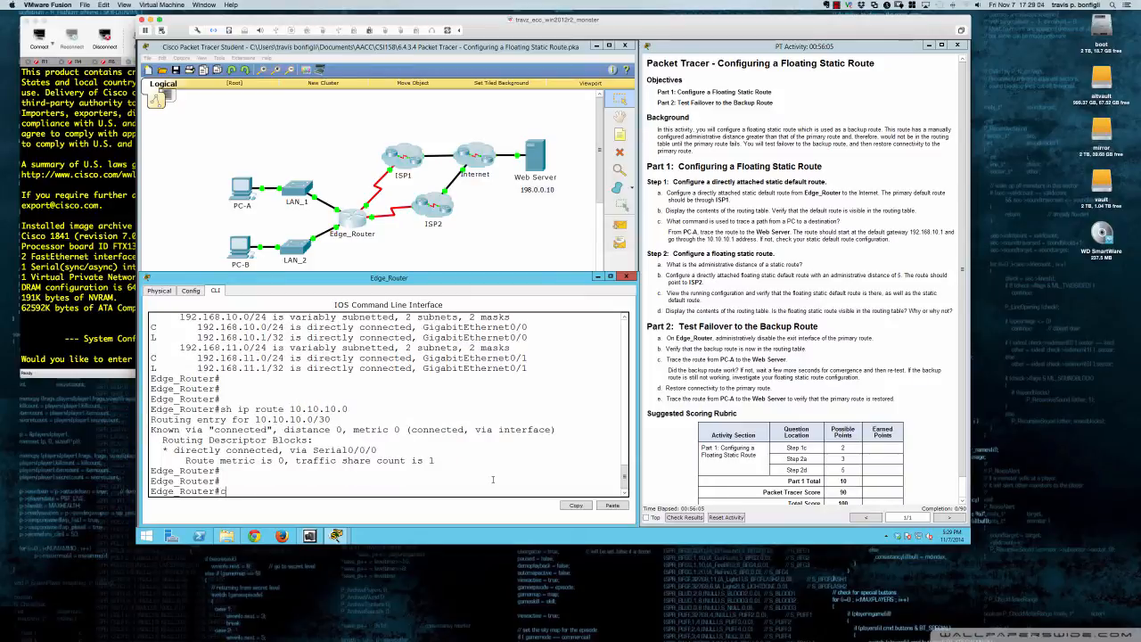
pyautogui.write('onf t')
pyautogui.press('Return')
pyautogui.write('ip route ')
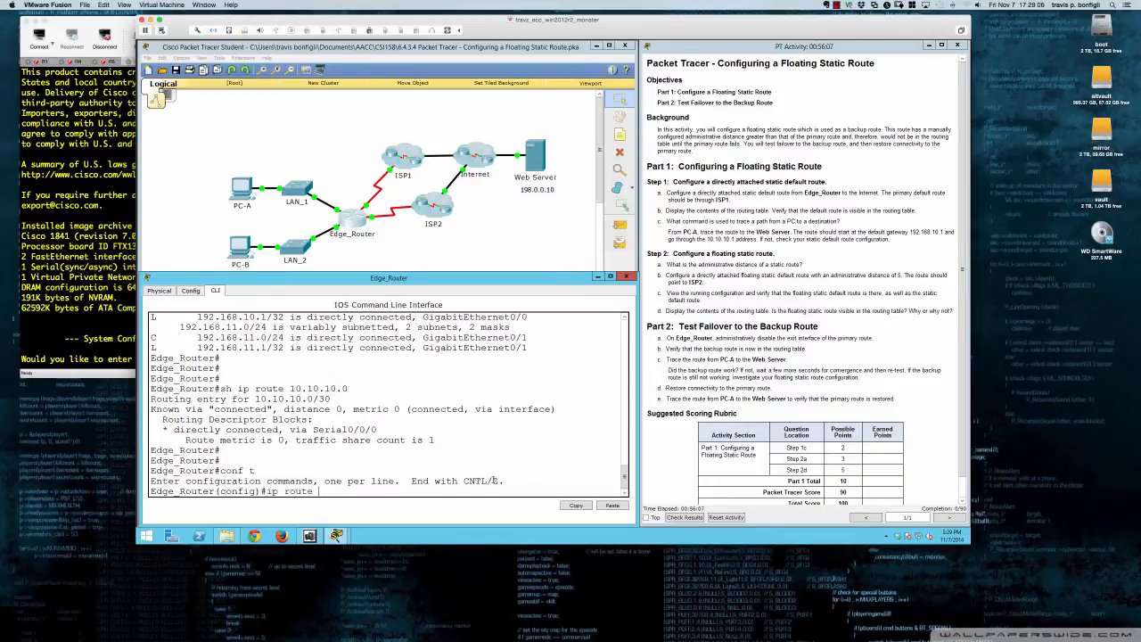
pyautogui.write('1.1.1.0 255.255.255.0 s0/0/0')
pyautogui.press('Return')
pyautogui.press('Return')
pyautogui.press('Return')
pyautogui.press('Return')
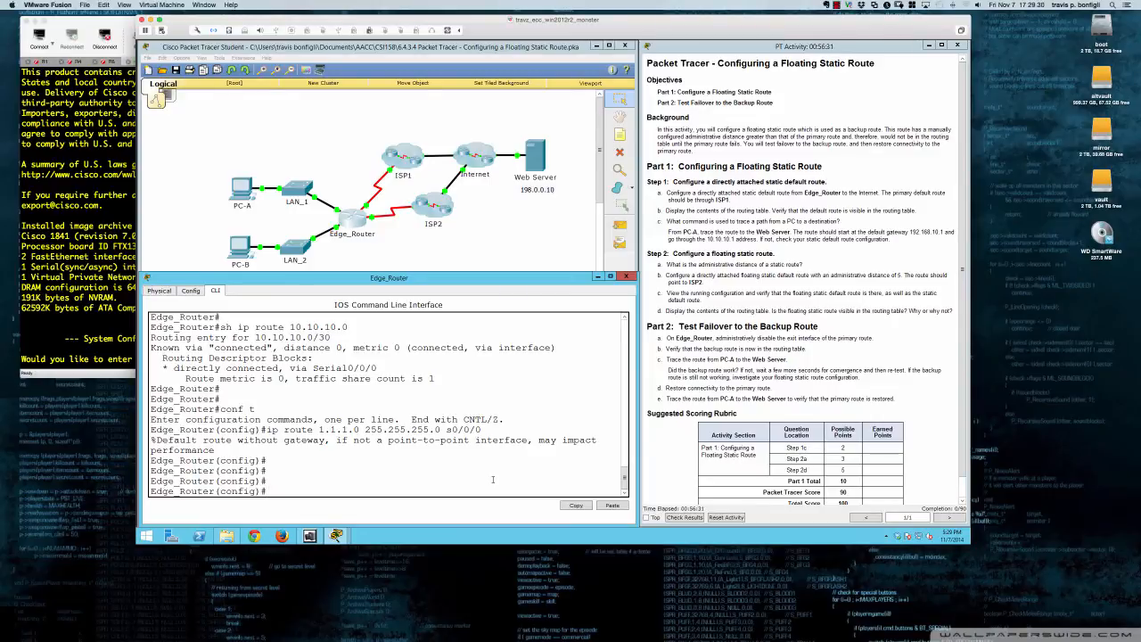
# - Display the full routing table from configuration mode and examine the static 1.1.1.0/24 entry
pyautogui.write('do sh ip r')
pyautogui.press('Return')
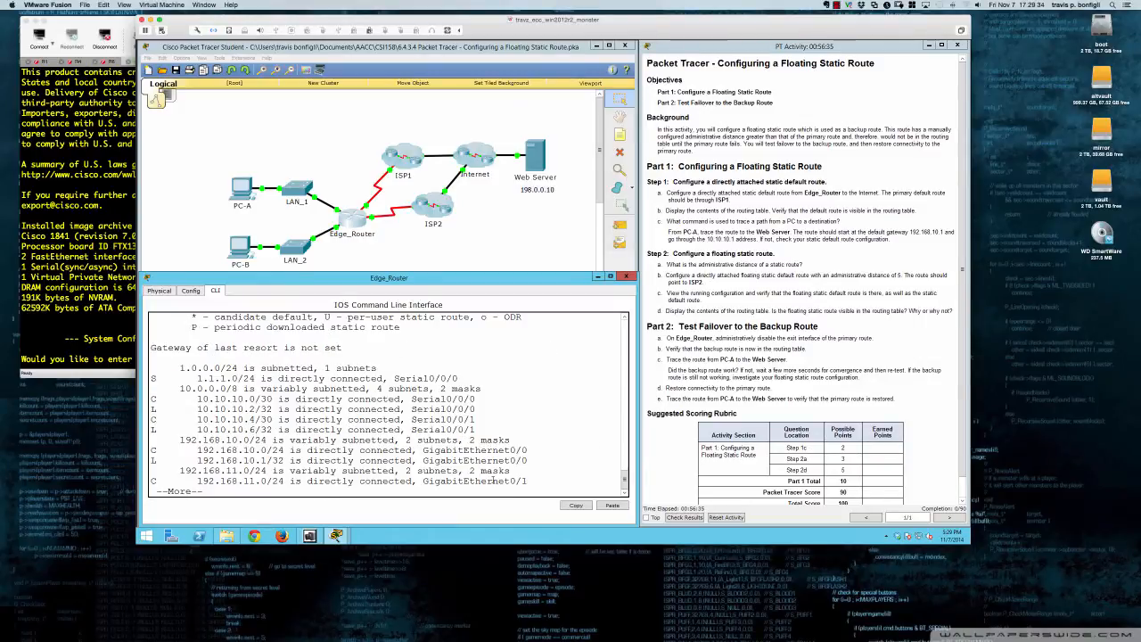
pyautogui.press('space')
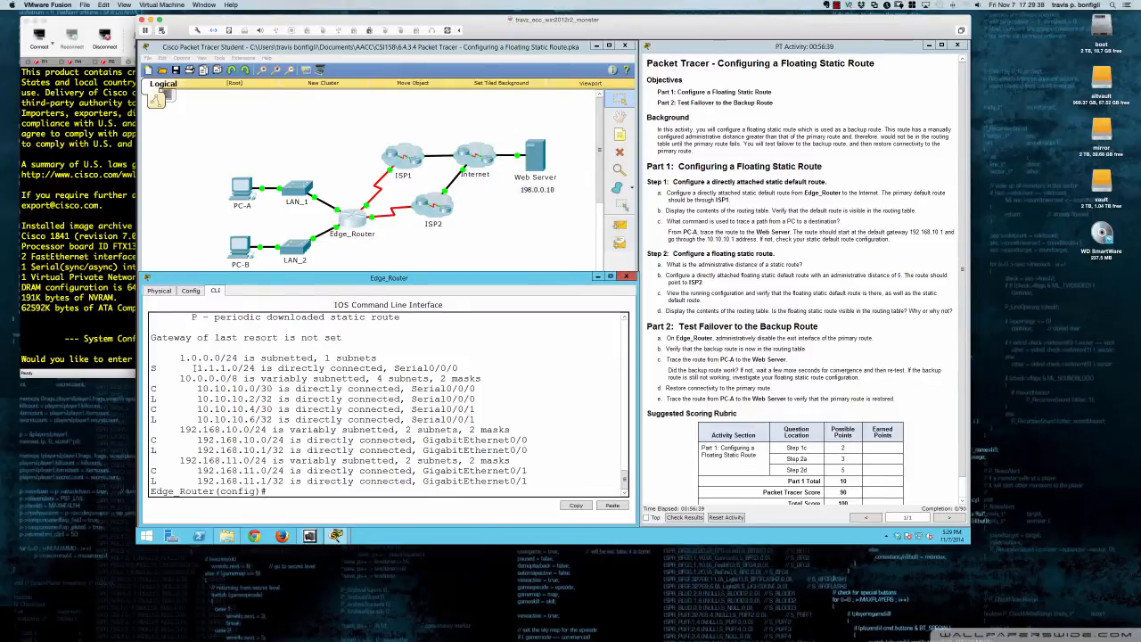
pyautogui.moveTo(192, 367); pyautogui.dragTo(392, 359)
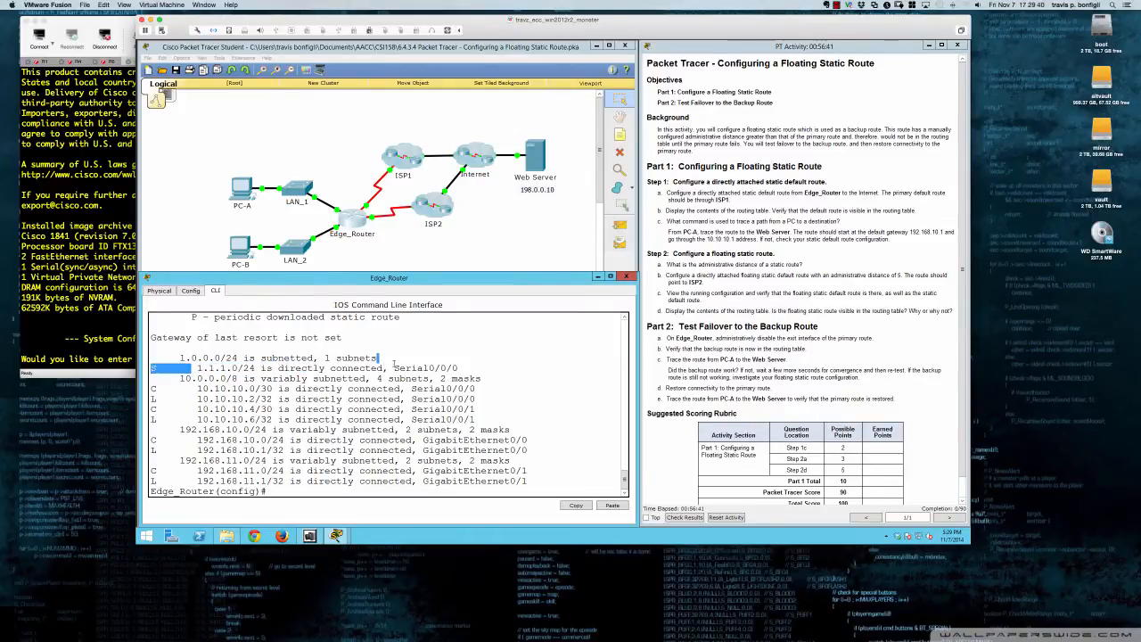
pyautogui.moveTo(180, 357); pyautogui.dragTo(472, 371)
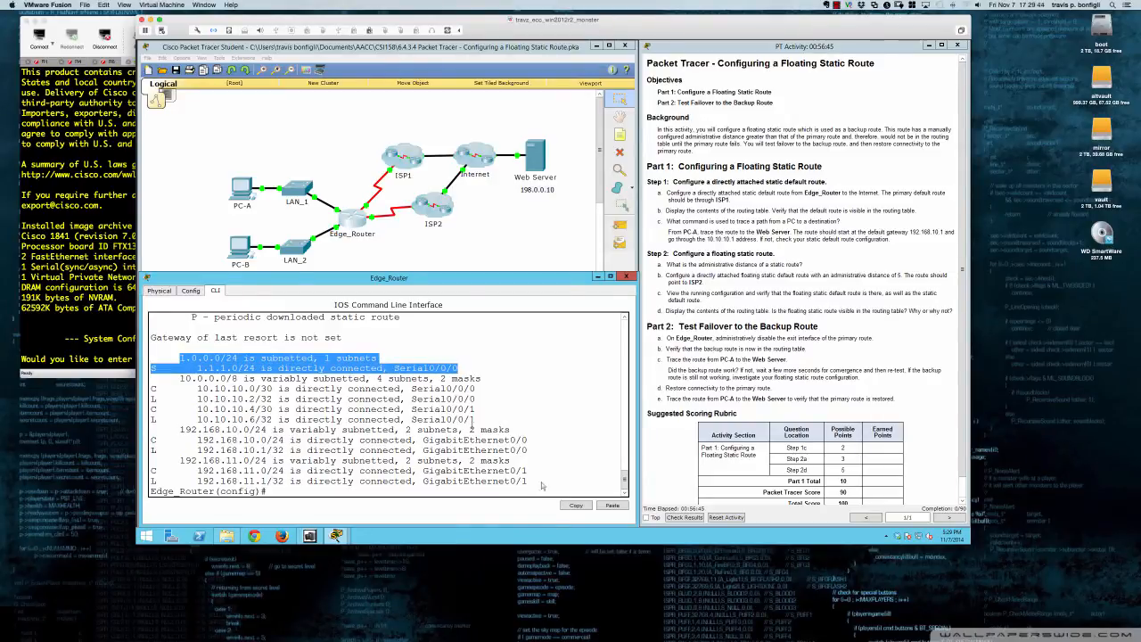
pyautogui.click(445, 489)
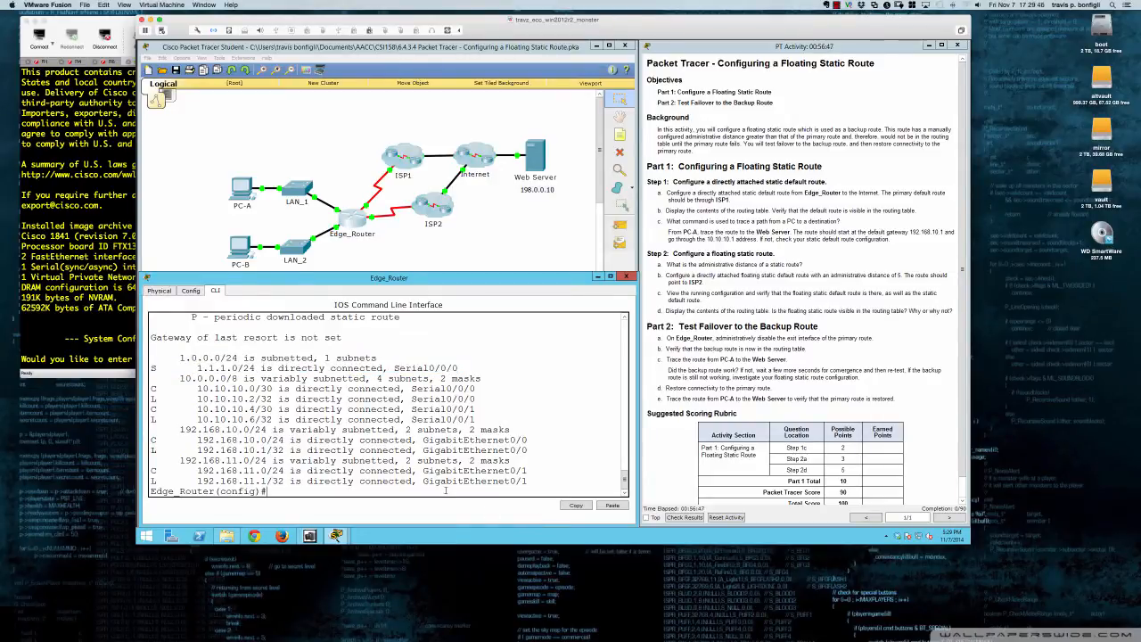
# - Show the route details for 1.1.1.0 and check the static route's administrative distance
pyautogui.write('do sh ip route 1.1.1.0')
pyautogui.press('Return')
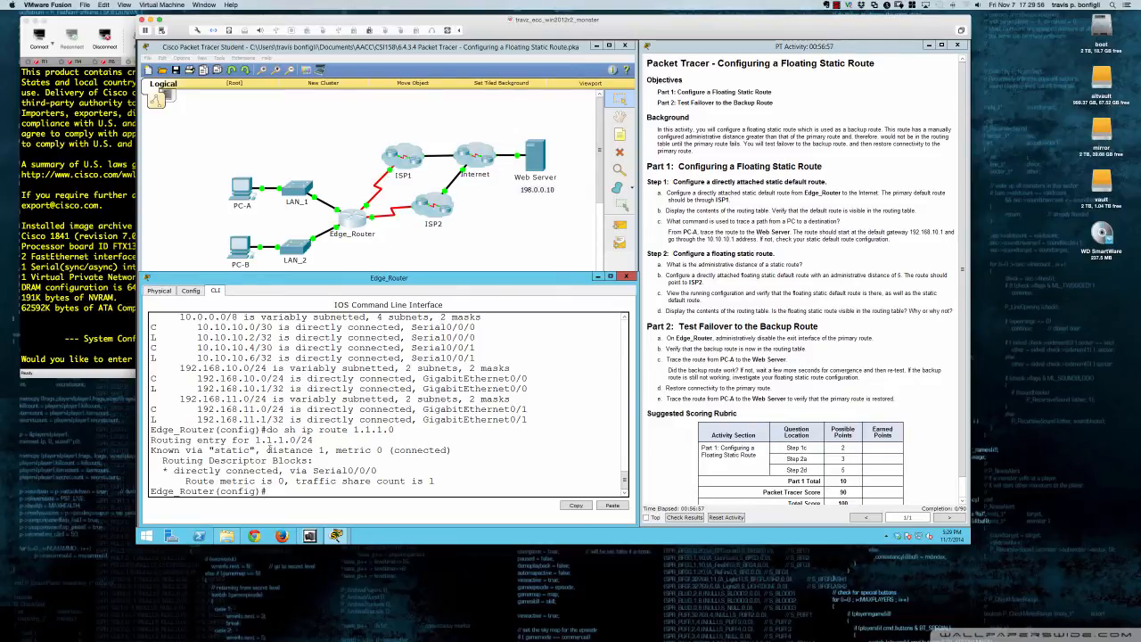
pyautogui.moveTo(267, 449); pyautogui.dragTo(327, 451)
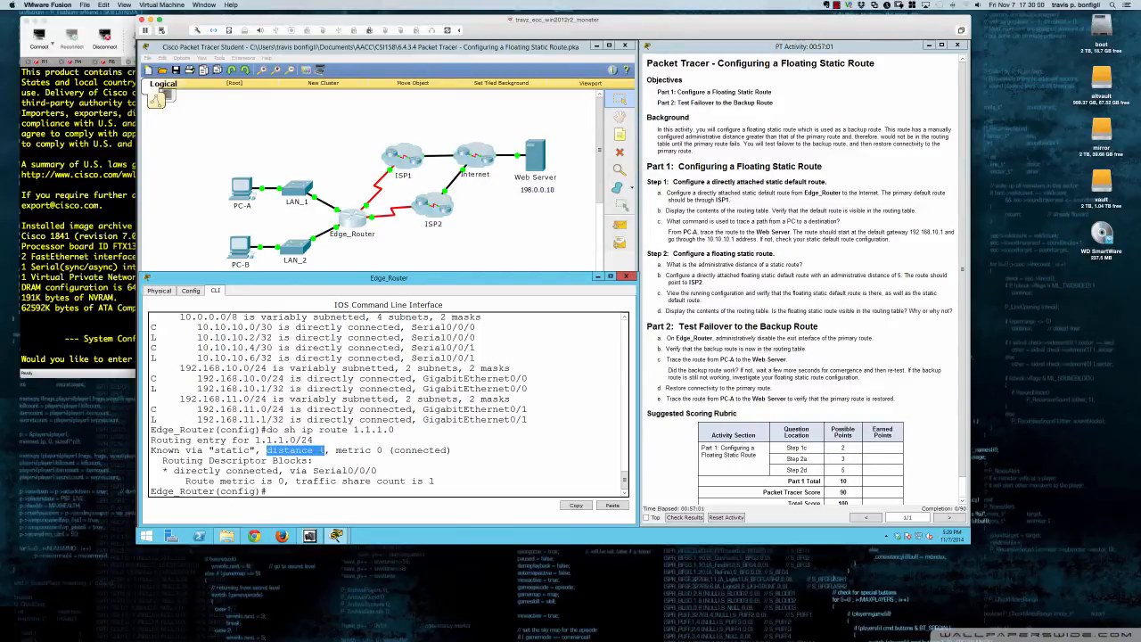
pyautogui.click(478, 474)
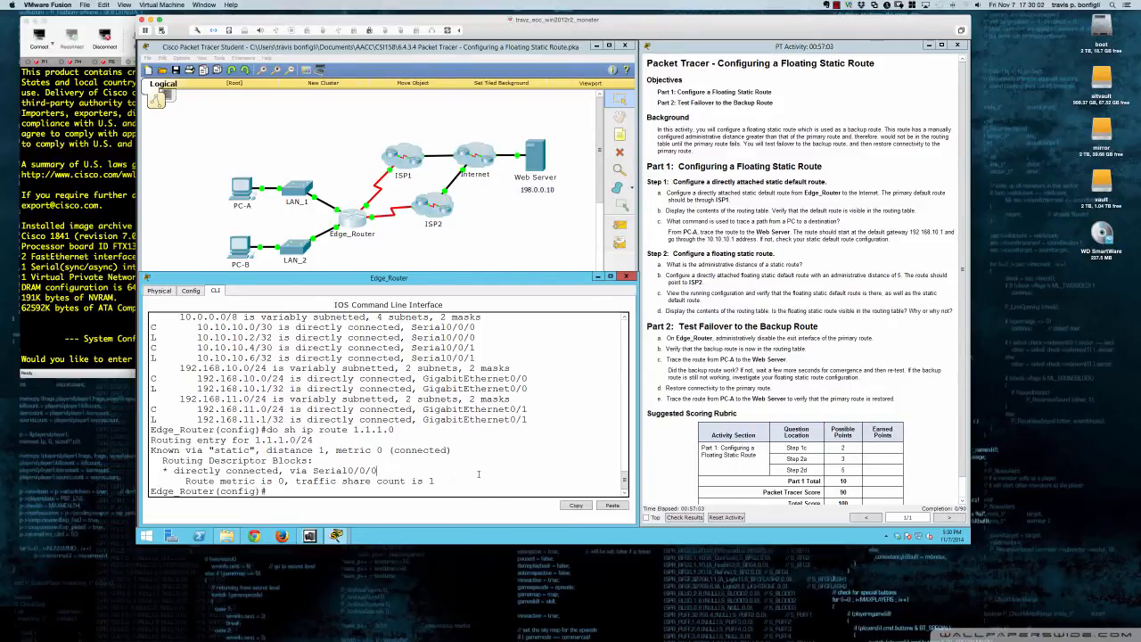
# - Look up the distance options for the 1.1.1.0 255.255.255.0 route through s0/0/0 and set its administrative distance to 254
pyautogui.write('ip route 1.1.1.0 255.255.255.0 s0/0/0 ?')
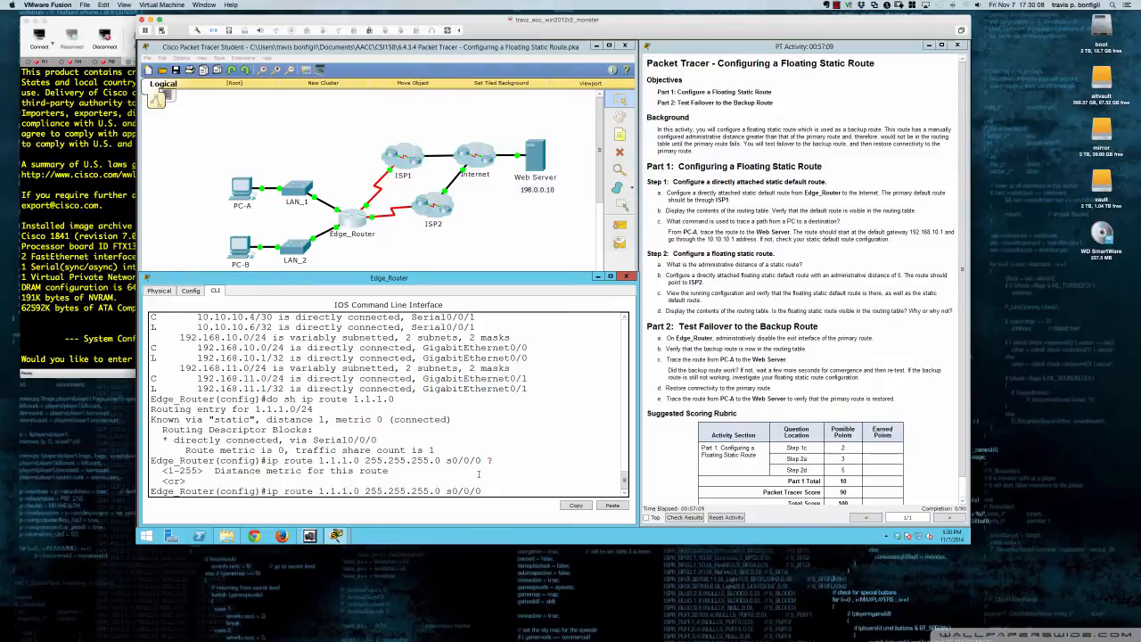
pyautogui.write('254')
pyautogui.press('Return')
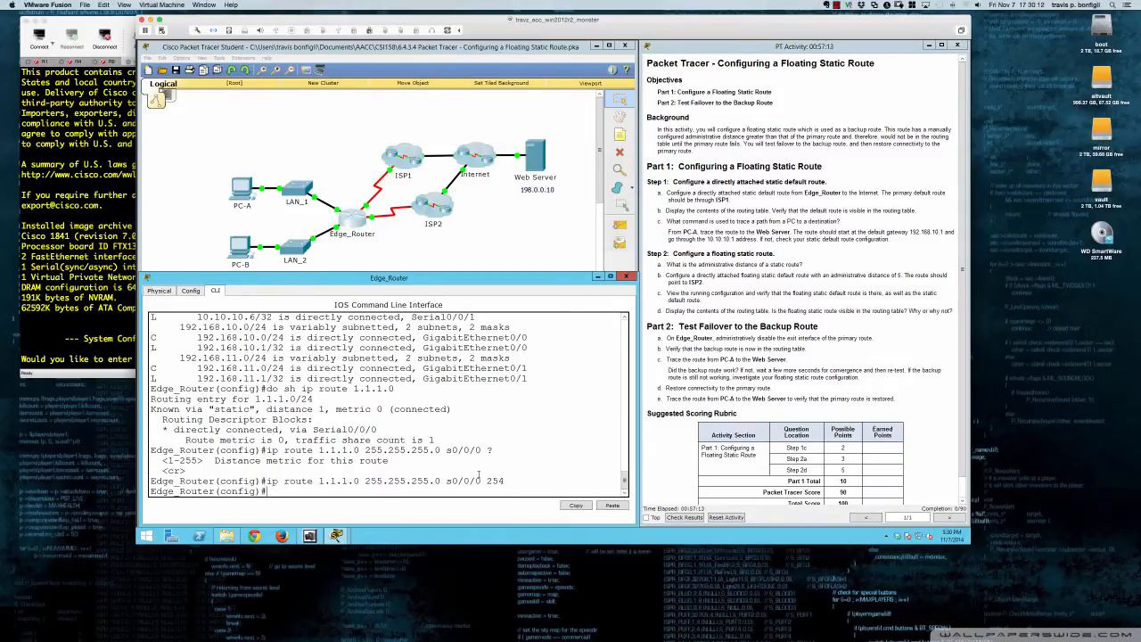
pyautogui.press('Return')
pyautogui.press('Return')
pyautogui.press('Return')
pyautogui.press('Return')
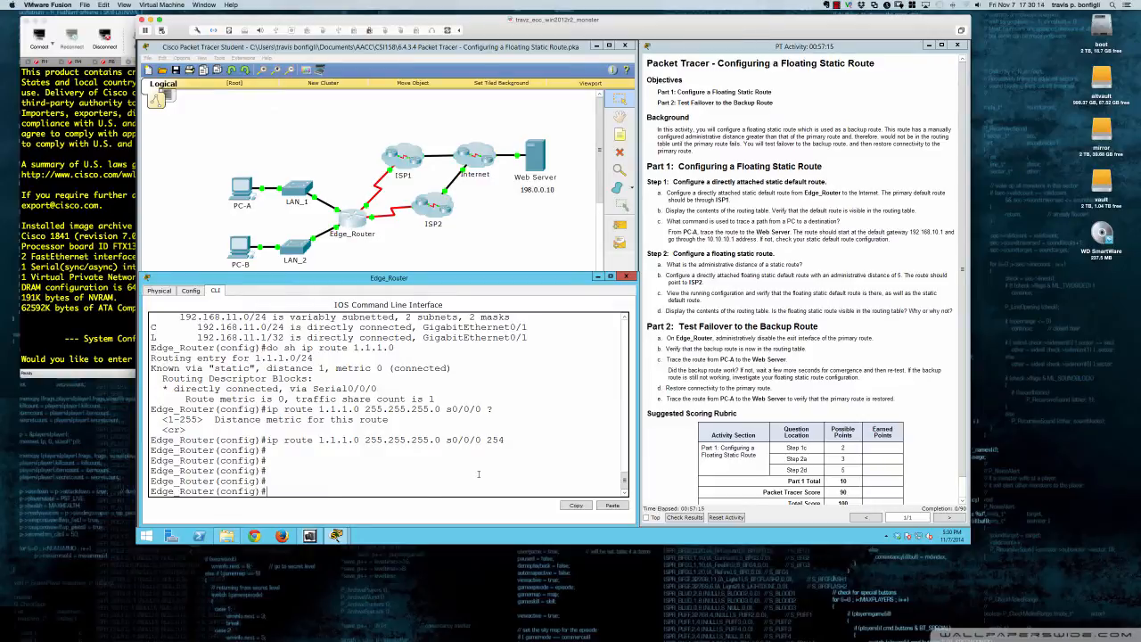
# - Show the 1.1.1.0 route details again and check the administrative distance in the entry
pyautogui.press('Up')
pyautogui.press('Up')
pyautogui.press('Return')
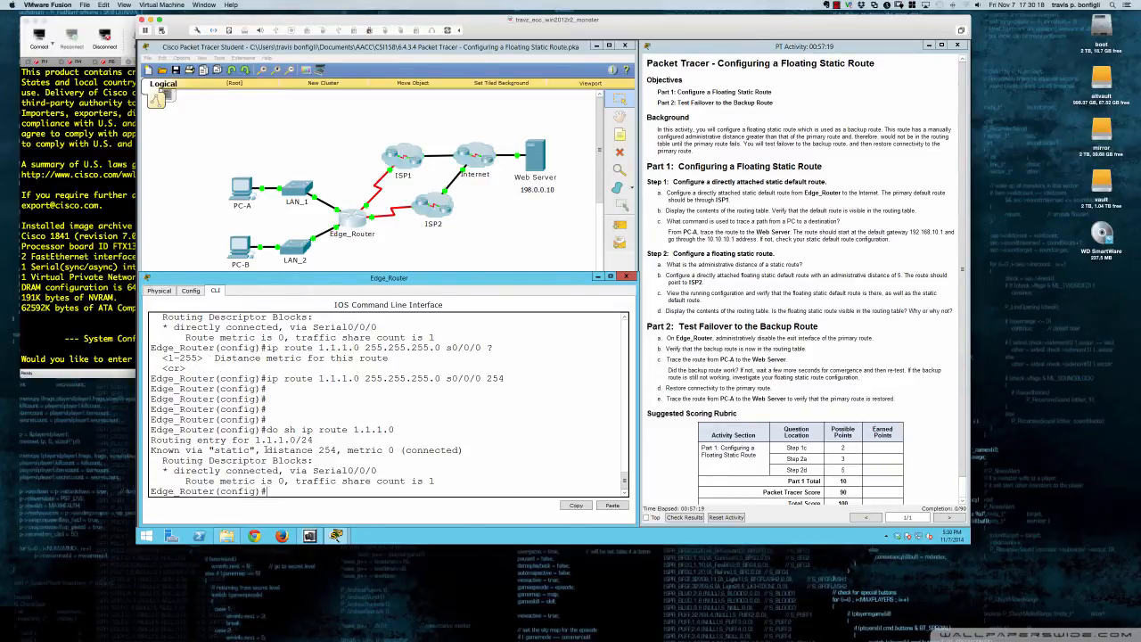
pyautogui.moveTo(266, 453); pyautogui.dragTo(338, 453)
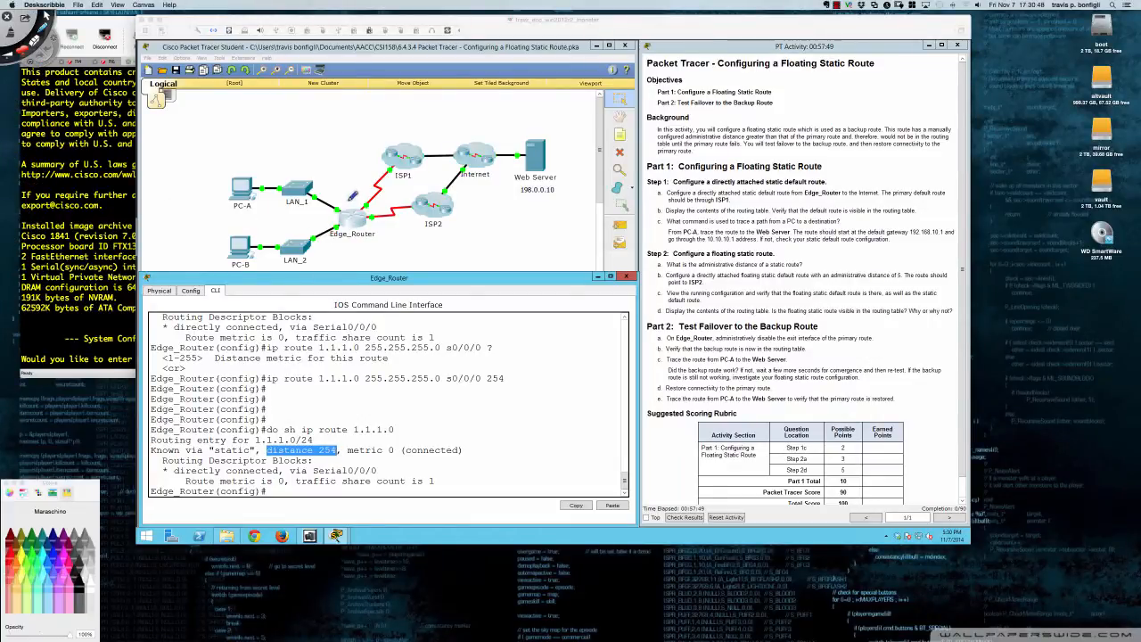
# - Circle Edge_Router in the topology with a red screen annotation, clear the drawing and return to the virtual machine
pyautogui.moveTo(350, 198)
pyautogui.mouseDown()
pyautogui.moveTo(332, 203)
pyautogui.moveTo(382, 228)
pyautogui.moveTo(334, 194)
pyautogui.moveTo(375, 207)
pyautogui.mouseUp()
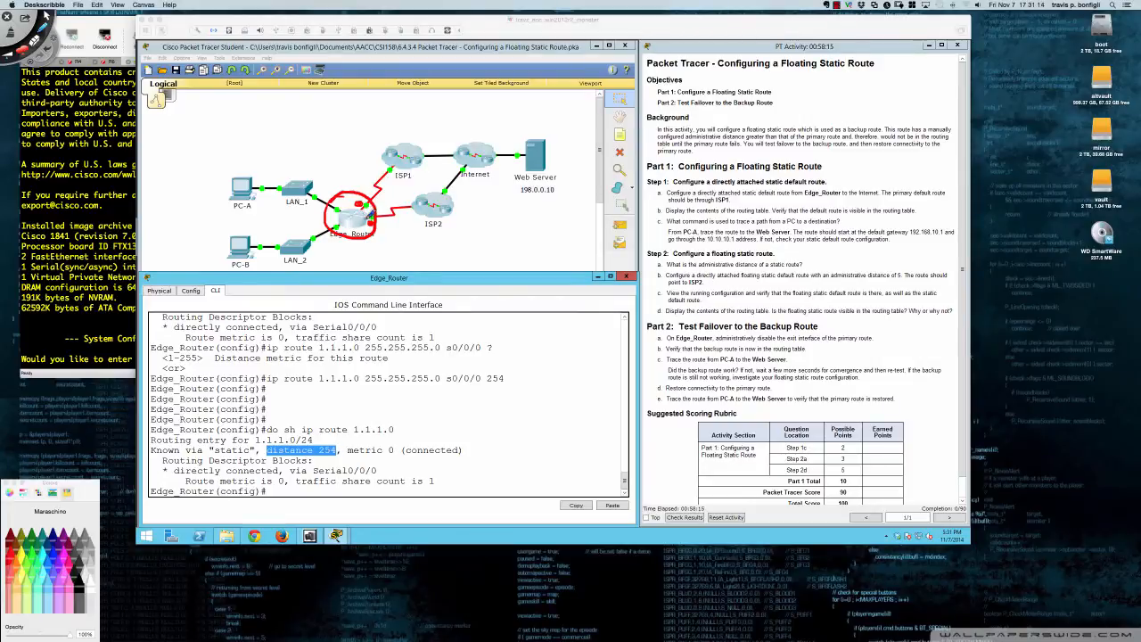
pyautogui.press('super+n')
pyautogui.press('Escape')
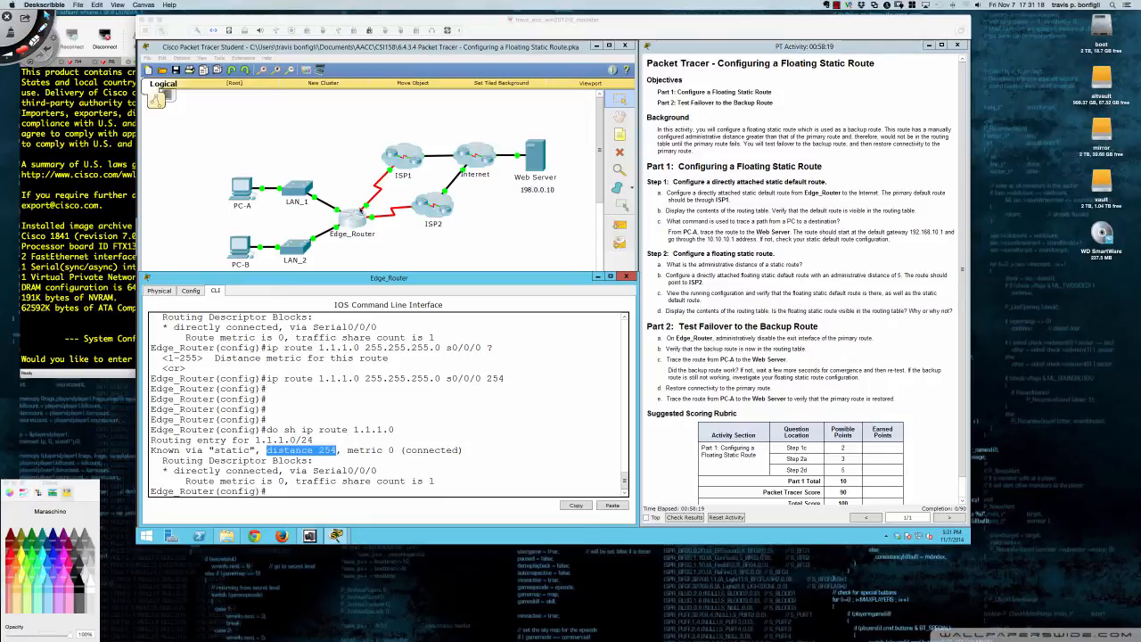
pyautogui.click(466, 406)
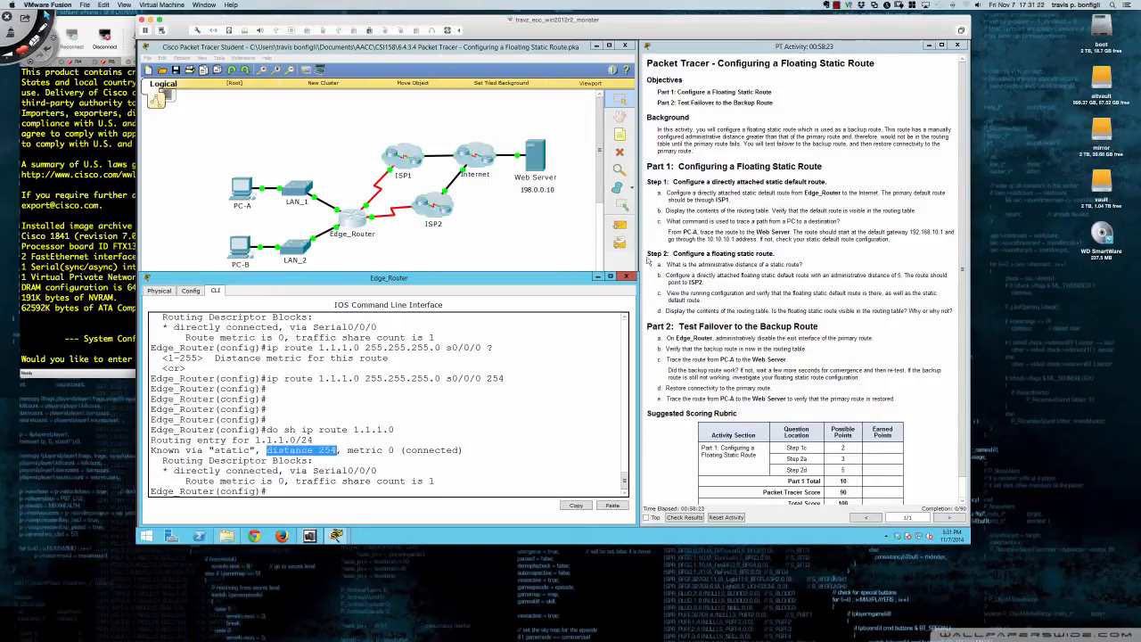
# - Configure a directly attached default static route, ip route 0.0.0.0 0.0.0.0 s0/0/0, on Edge_Router with the default distance
pyautogui.click(609, 330)
pyautogui.press('Return')
pyautogui.press('Return')
pyautogui.press('Return')
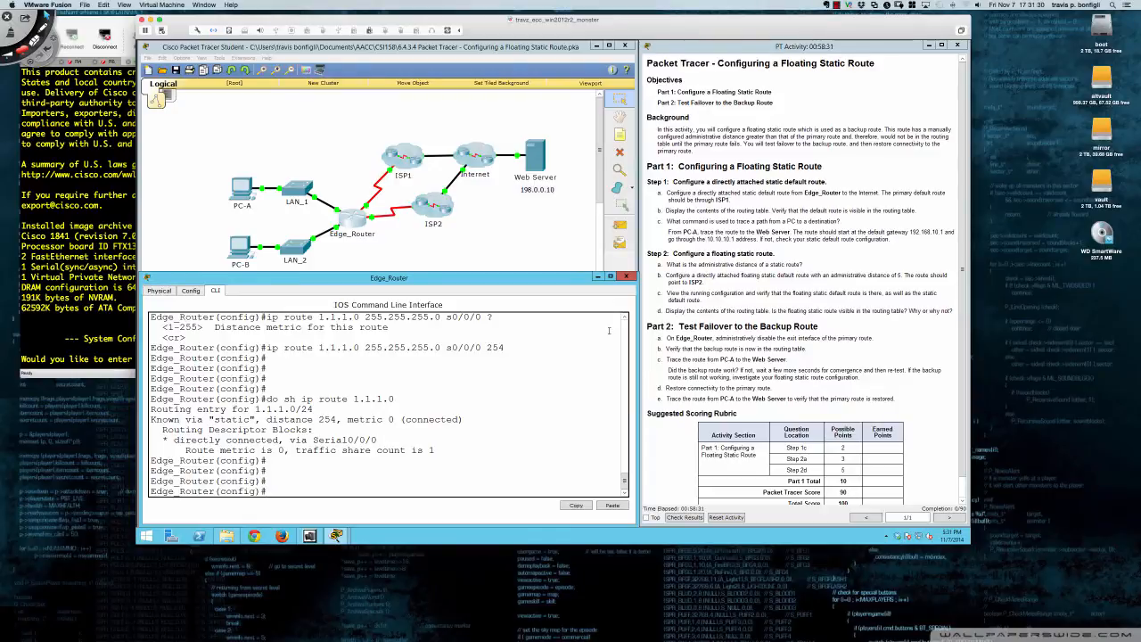
pyautogui.write('ip route 0.0.0.0 0.0.0.0')
pyautogui.write('s0/0/0')
pyautogui.write('?')
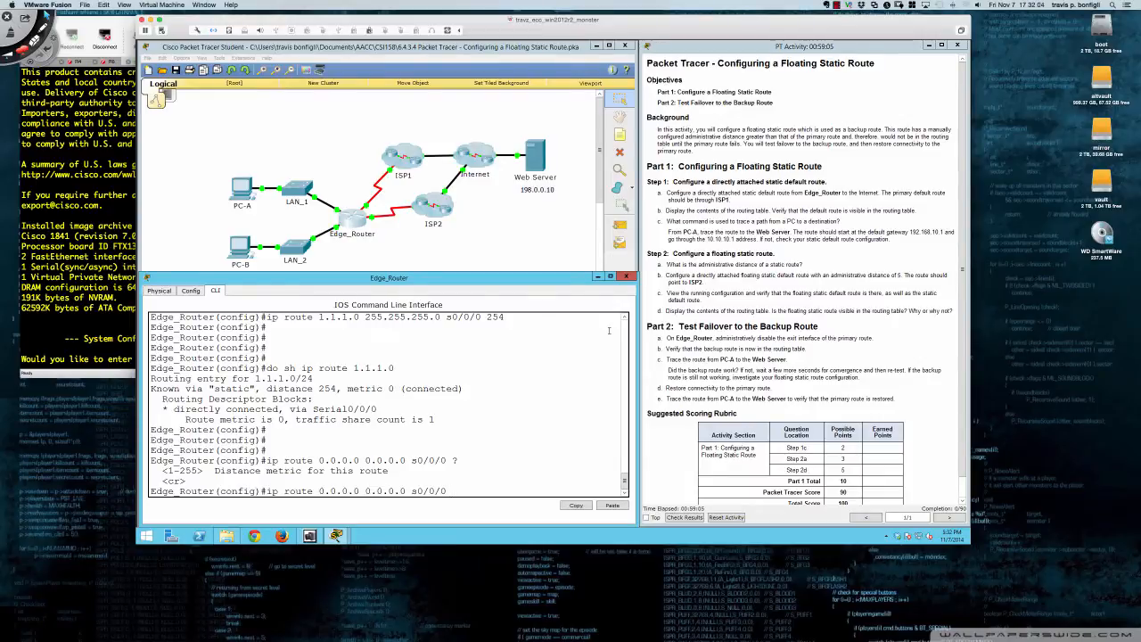
pyautogui.press('Return')
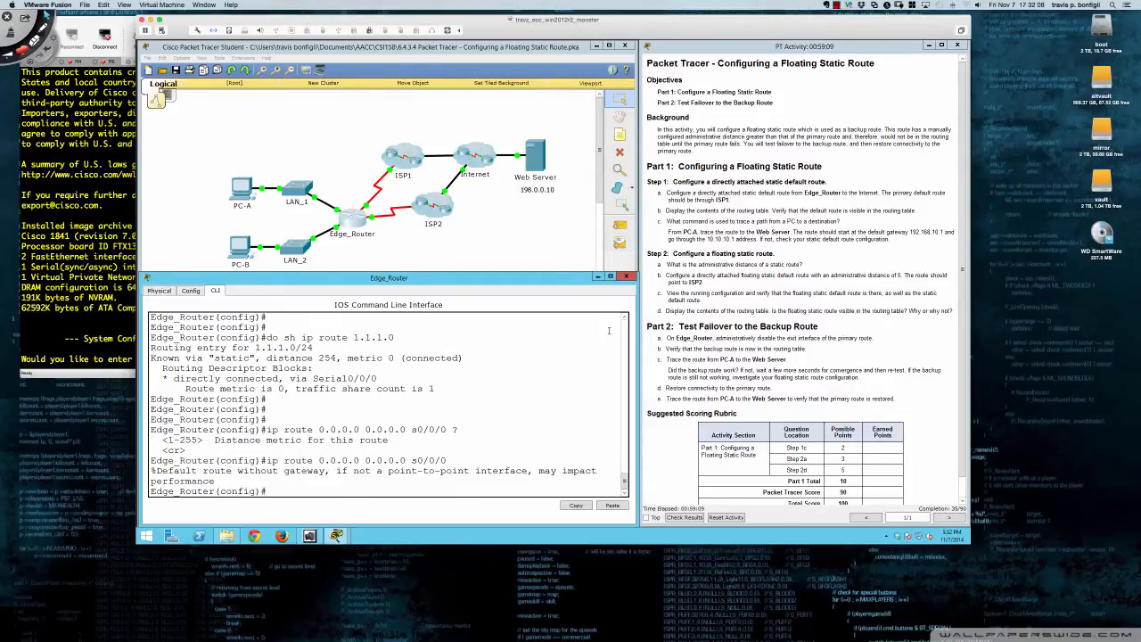
# - Display Edge_Router's running configuration from configuration mode and page through to its static route entries
pyautogui.press('Return')
pyautogui.press('Return')
pyautogui.press('Return')
pyautogui.write('do sh')
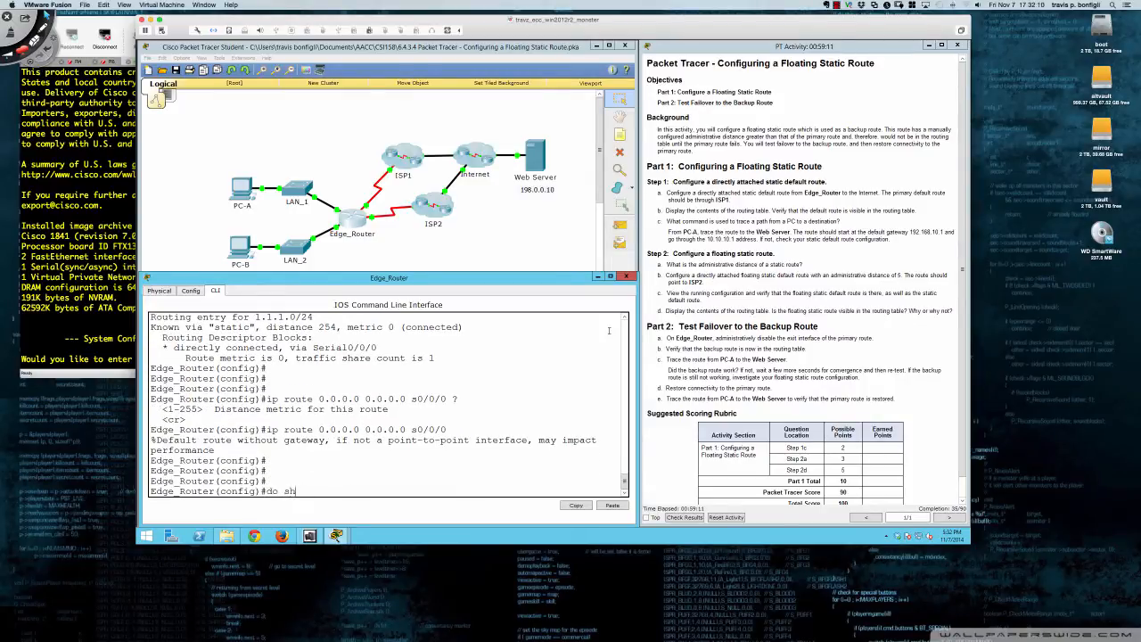
pyautogui.press('BackSpace')
pyautogui.press('BackSpace')
pyautogui.write('sh run')
pyautogui.press('Return')
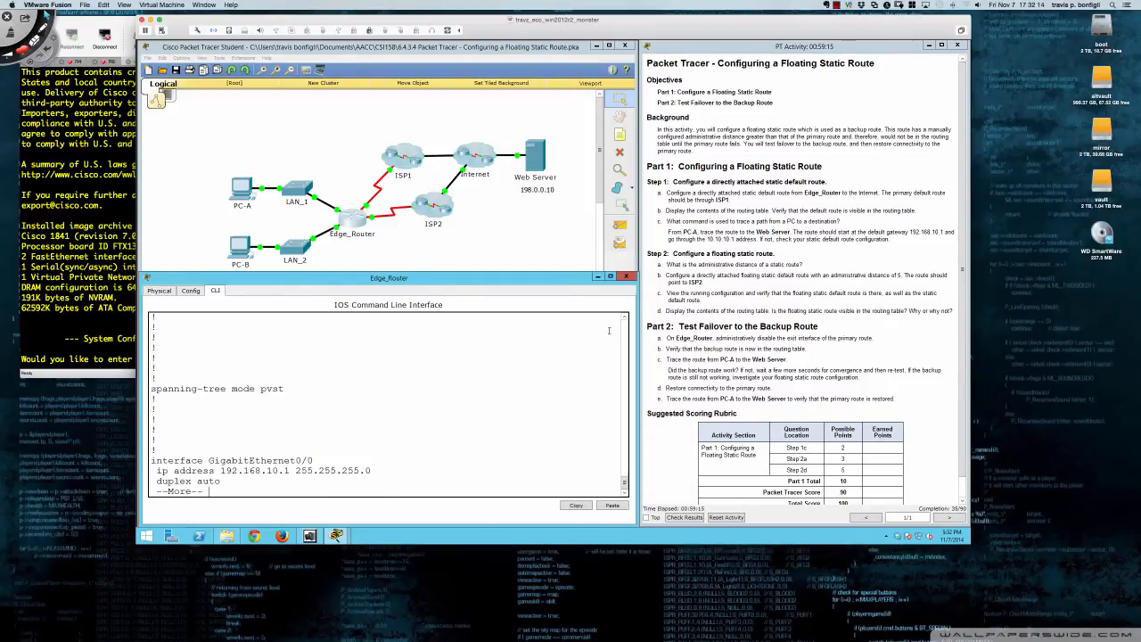
pyautogui.press('space')
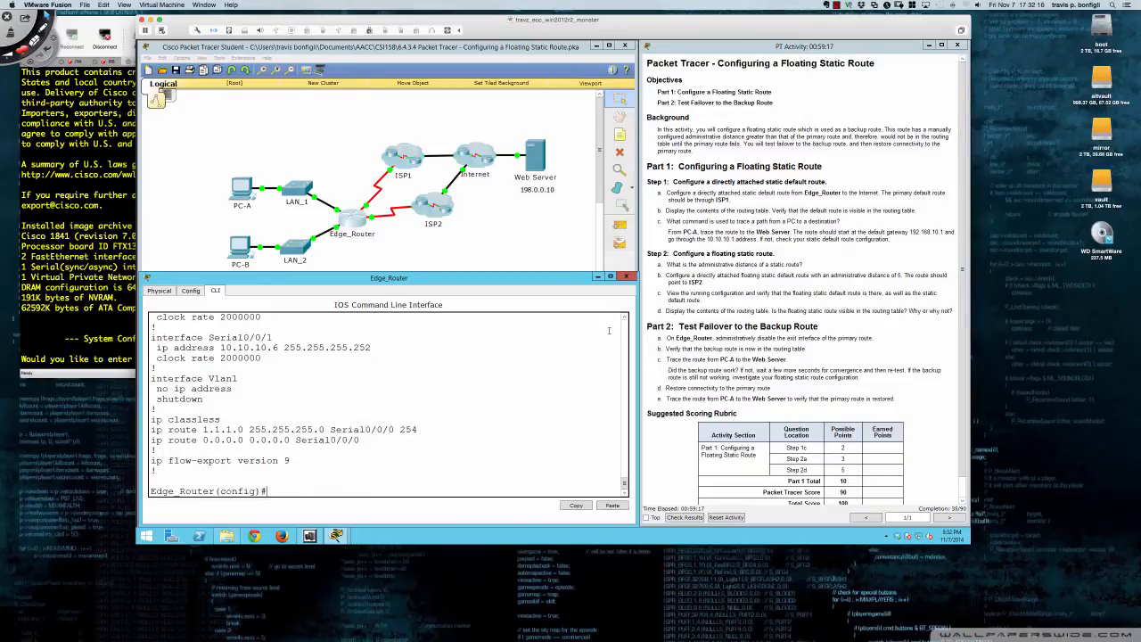
# - Remove the static route to 1.1.1.0 255.255.255.0 through s0/0/0 with distance 254 from Edge_Router
pyautogui.write('no ip route 1.1.1.0 255.255.255.09 s0/0/0')
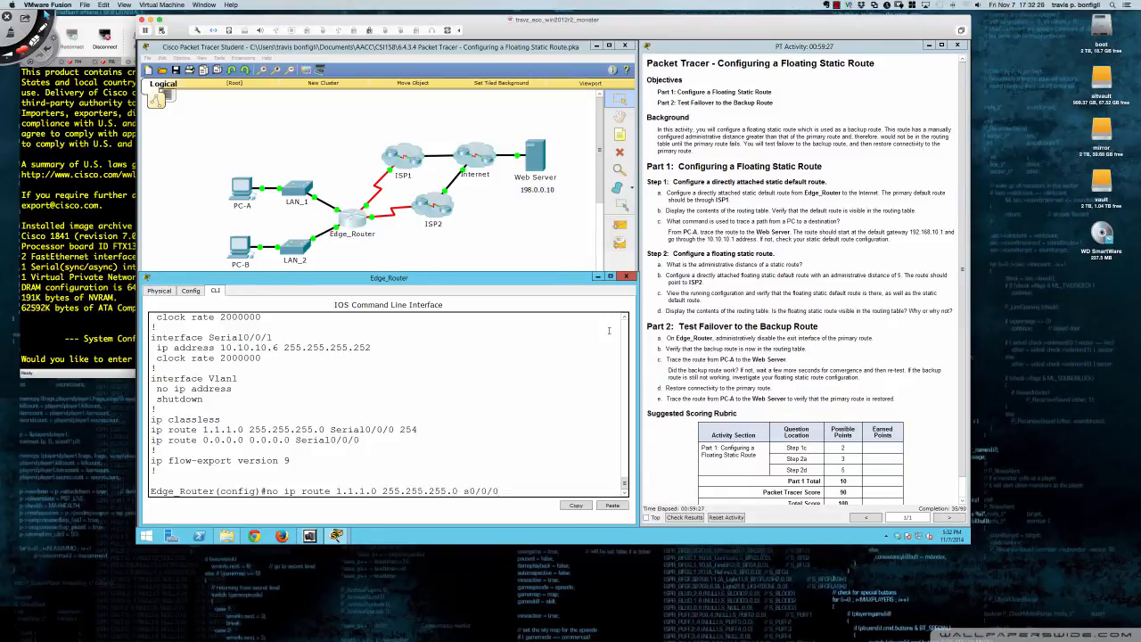
pyautogui.write(' 254')
pyautogui.press('Return')
pyautogui.press('Return')
pyautogui.press('Return')
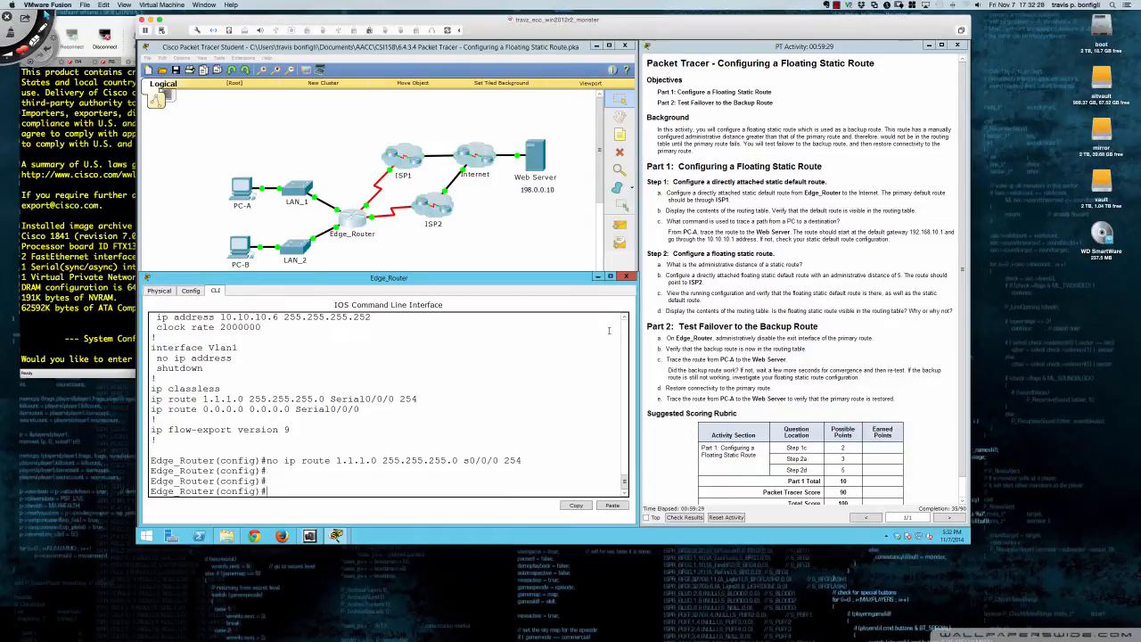
# - Display Edge_Router's routing table and check the gateway of last resort and the default route's exit interface
pyautogui.write('do sh ip route')
pyautogui.press('Return')
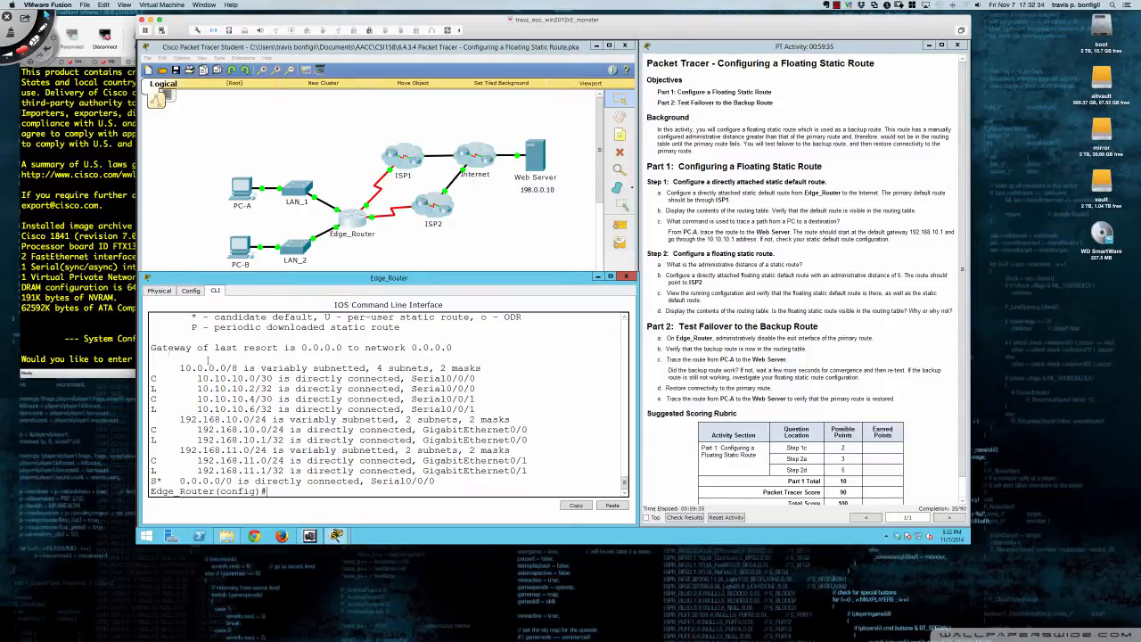
pyautogui.moveTo(158, 348); pyautogui.dragTo(456, 348)
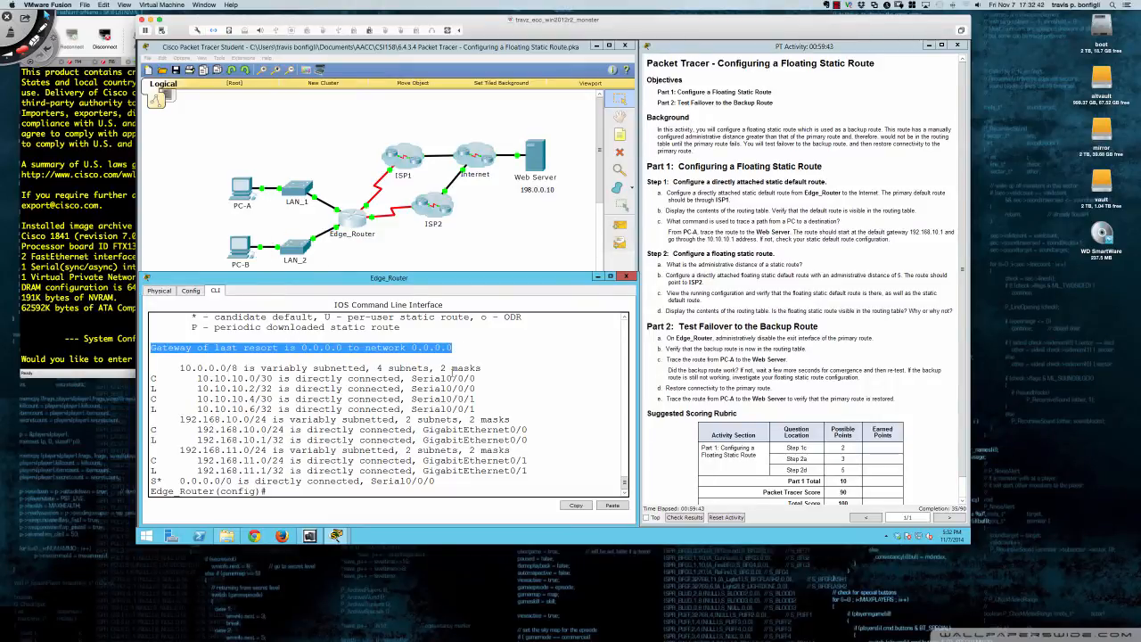
pyautogui.click(458, 348)
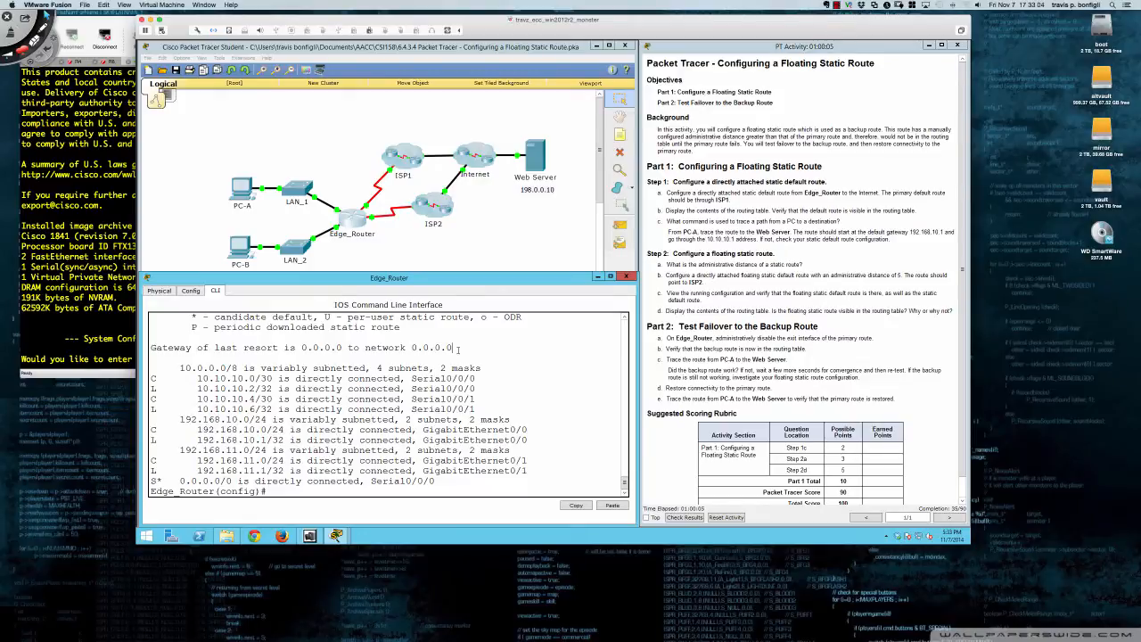
pyautogui.moveTo(371, 482); pyautogui.dragTo(438, 482)
pyautogui.click(437, 481)
pyautogui.moveTo(296, 265); pyautogui.dragTo(294, 276)
pyautogui.click(289, 281)
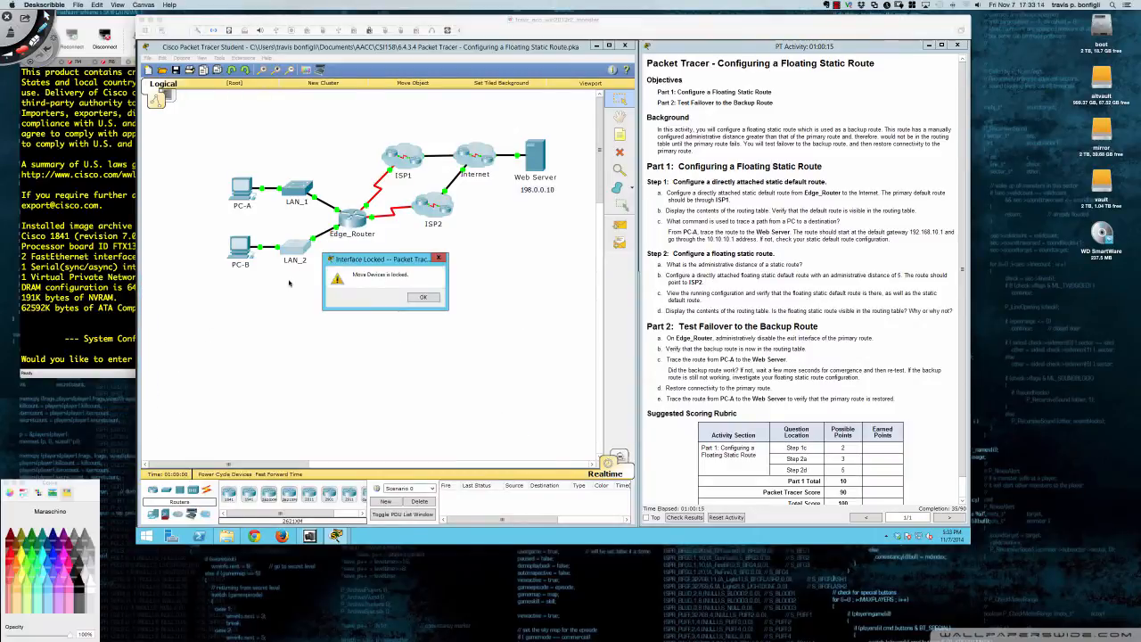
pyautogui.click(423, 296)
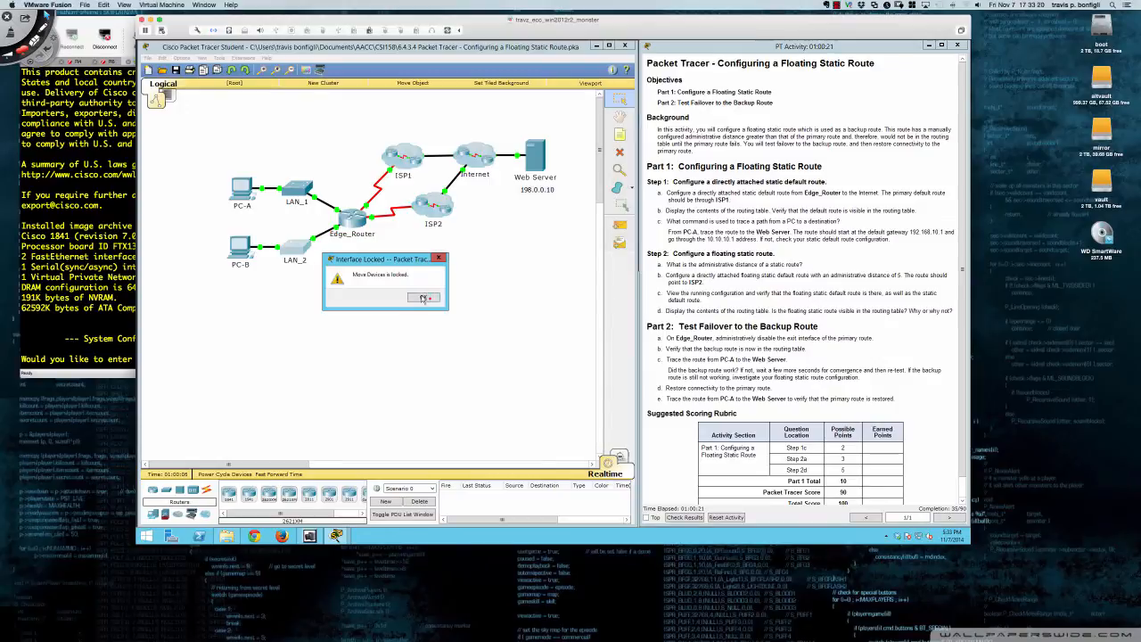
pyautogui.click(424, 296)
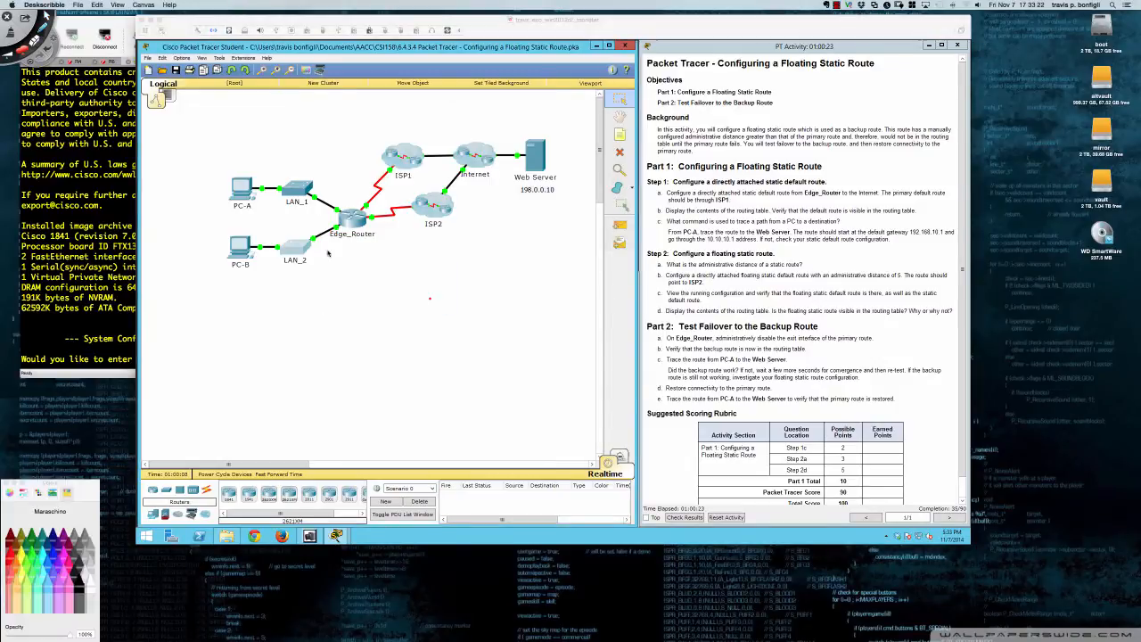
# - Mark the paths from PC-A and PC-B through Edge_Router to ISP1 with red arrows, clear the drawing and reopen Edge_Router's command line
pyautogui.moveTo(235, 188)
pyautogui.mouseDown()
pyautogui.moveTo(301, 183)
pyautogui.moveTo(344, 211)
pyautogui.mouseUp()
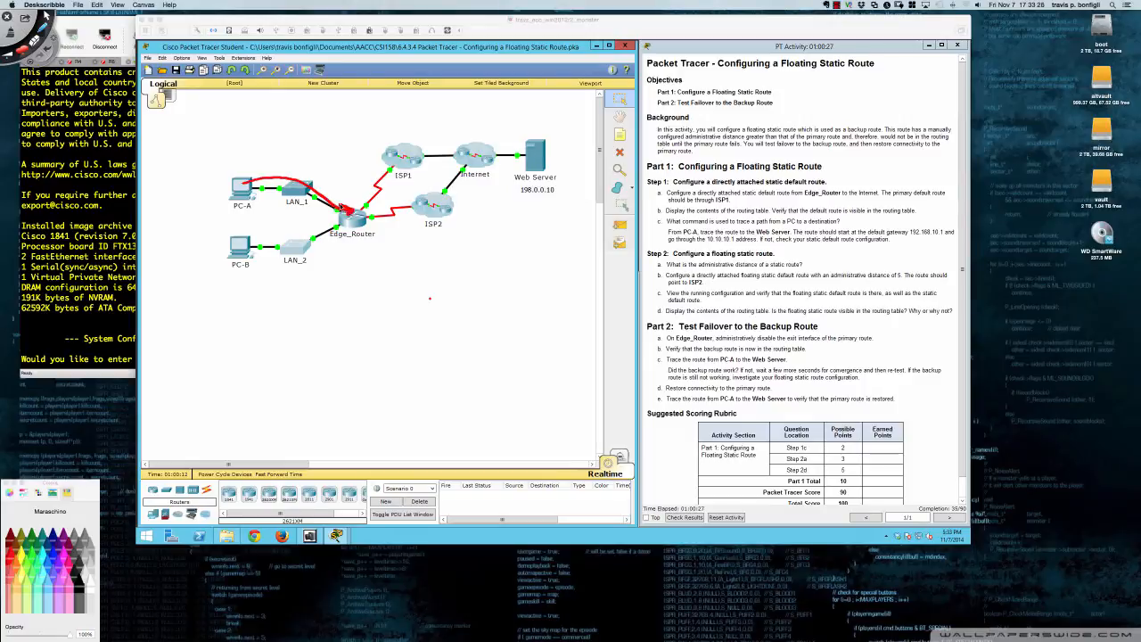
pyautogui.moveTo(243, 253); pyautogui.dragTo(344, 221)
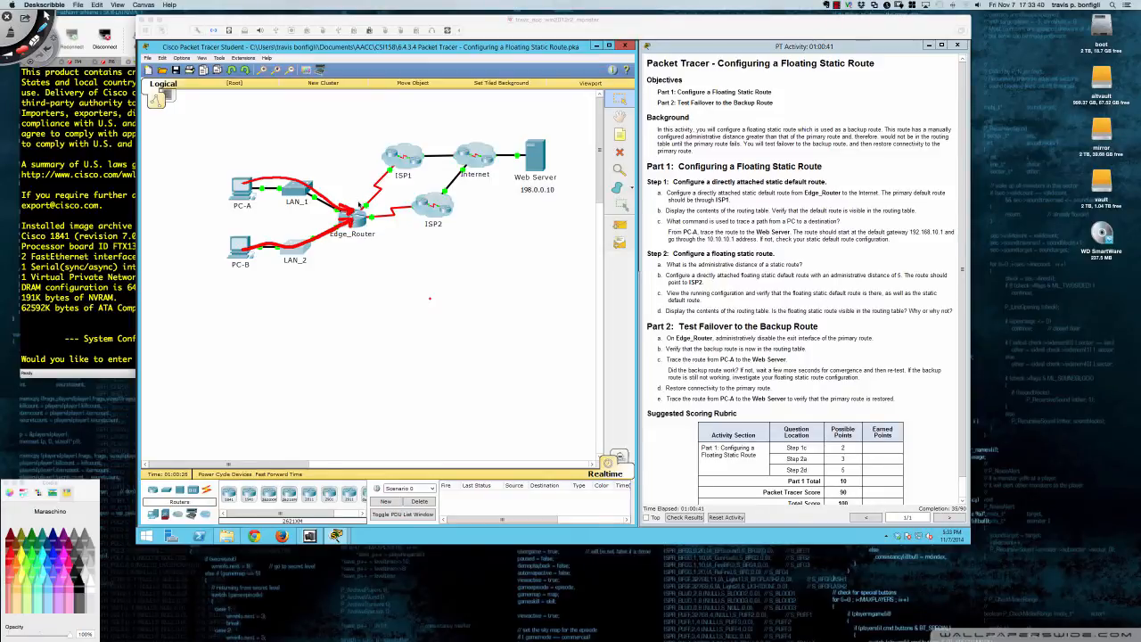
pyautogui.moveTo(351, 212); pyautogui.dragTo(367, 195)
pyautogui.moveTo(355, 199); pyautogui.dragTo(366, 206)
pyautogui.moveTo(365, 191)
pyautogui.mouseDown()
pyautogui.moveTo(389, 159)
pyautogui.moveTo(374, 173)
pyautogui.mouseUp()
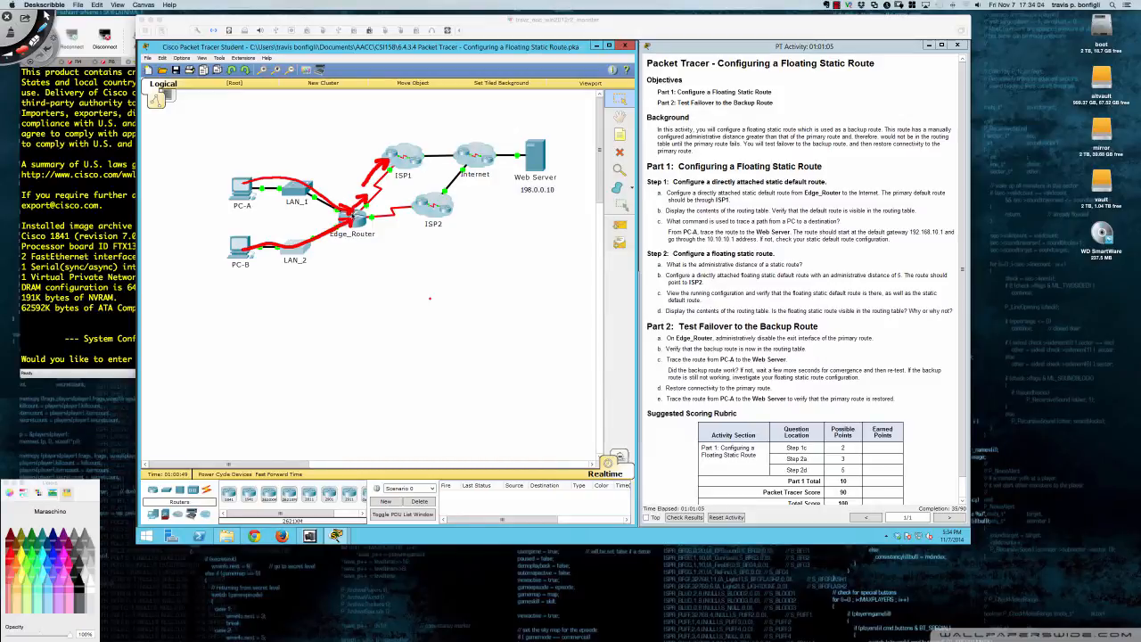
pyautogui.press('Delete')
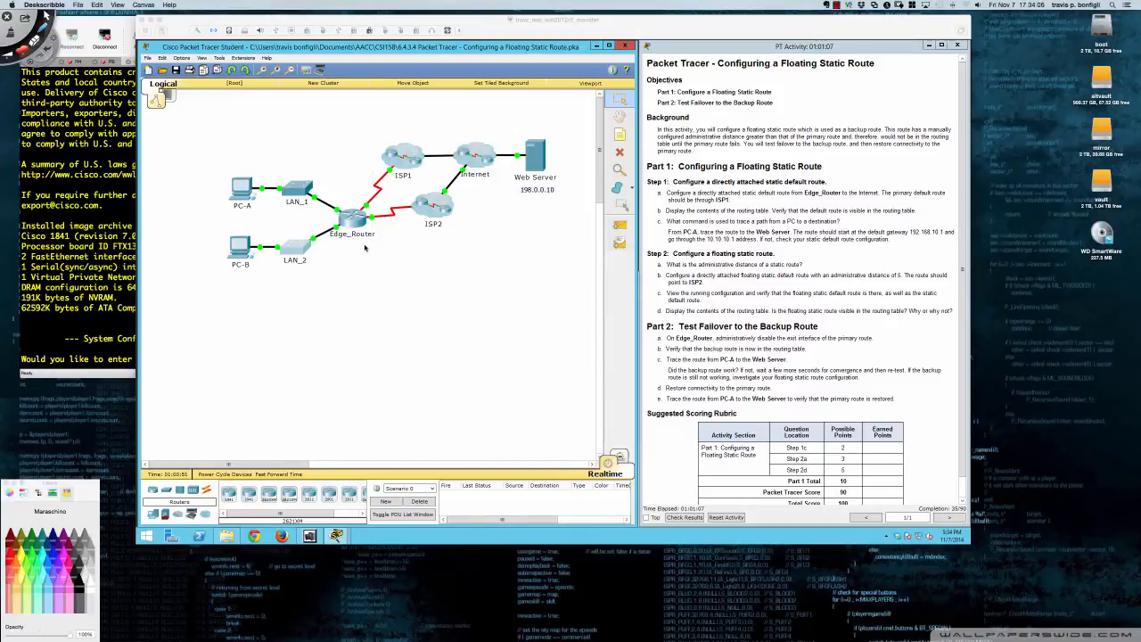
pyautogui.click(555, 298)
pyautogui.click(354, 229)
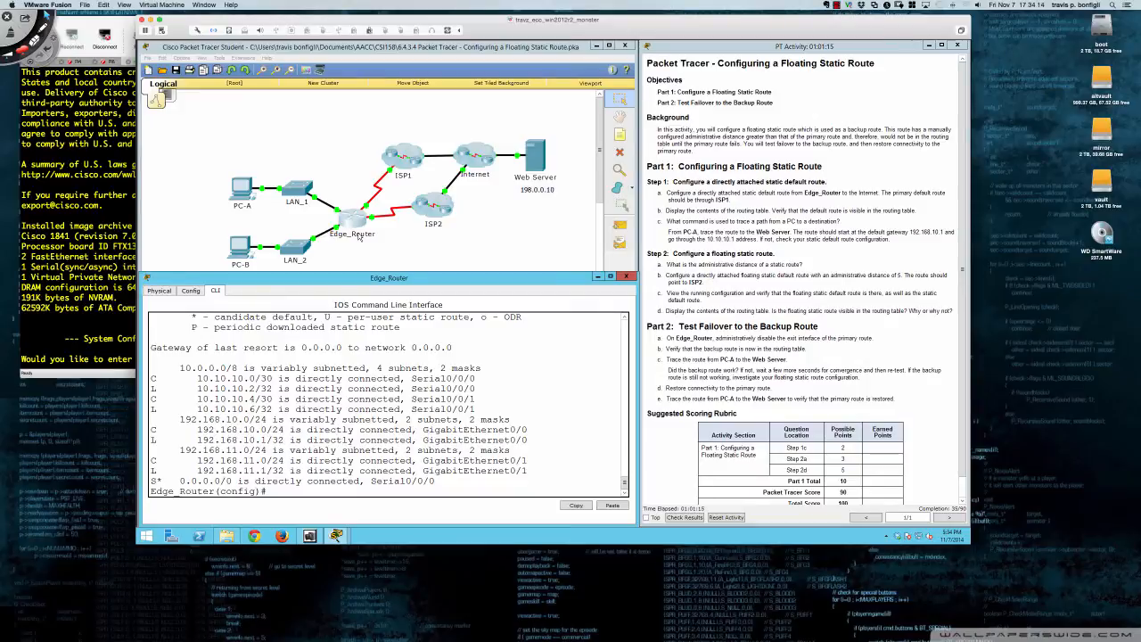
# - Trace the route from PC-A's Command Prompt to the Web Server at 198.0.0.10 and check the first hop address
pyautogui.click(239, 190)
pyautogui.click(499, 191)
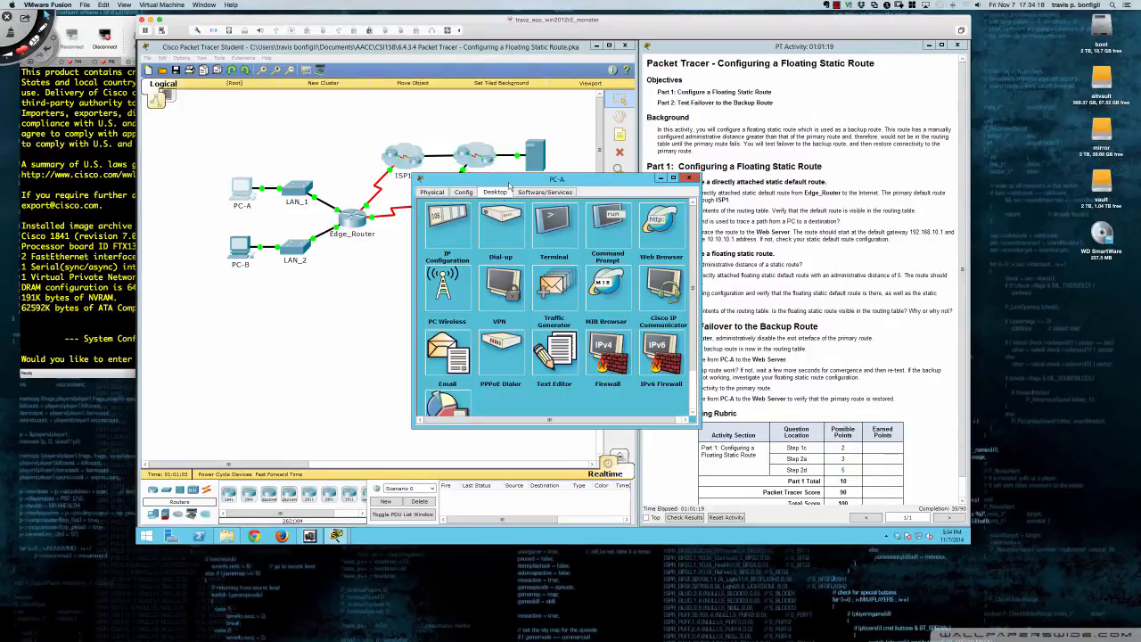
pyautogui.moveTo(509, 185); pyautogui.dragTo(350, 283)
pyautogui.click(435, 326)
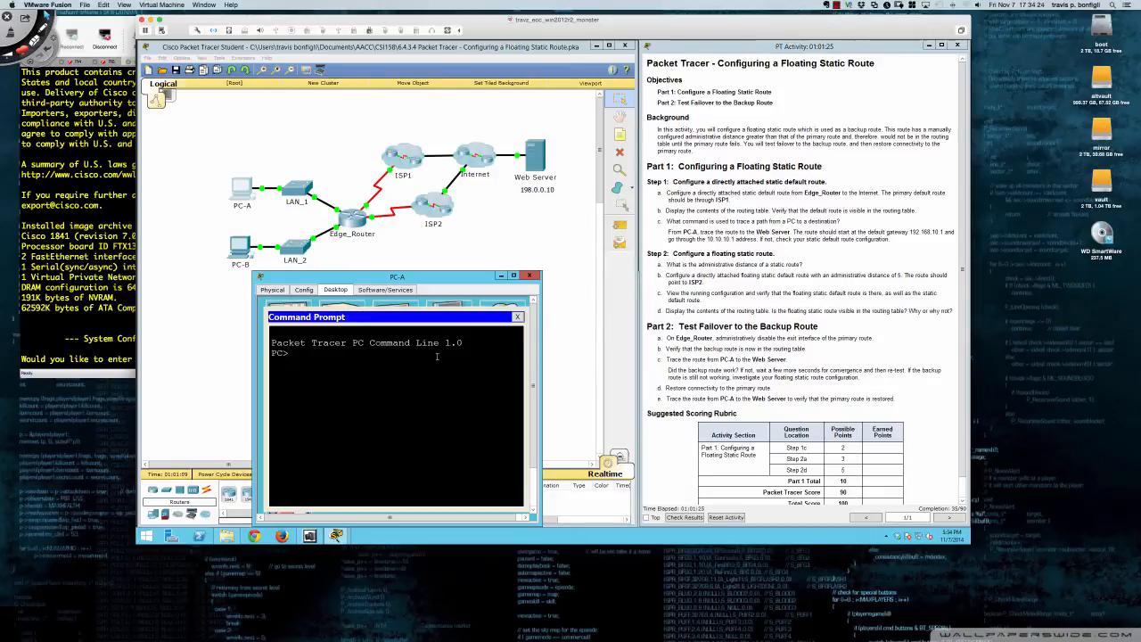
pyautogui.write('tracert 198.0.0.10')
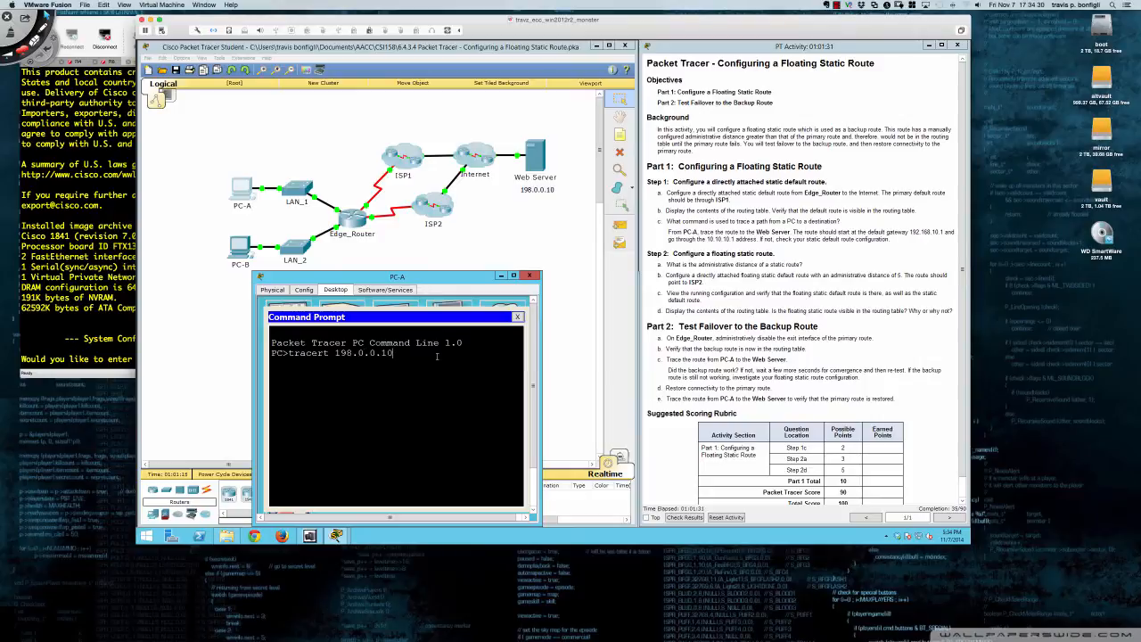
pyautogui.press('Return')
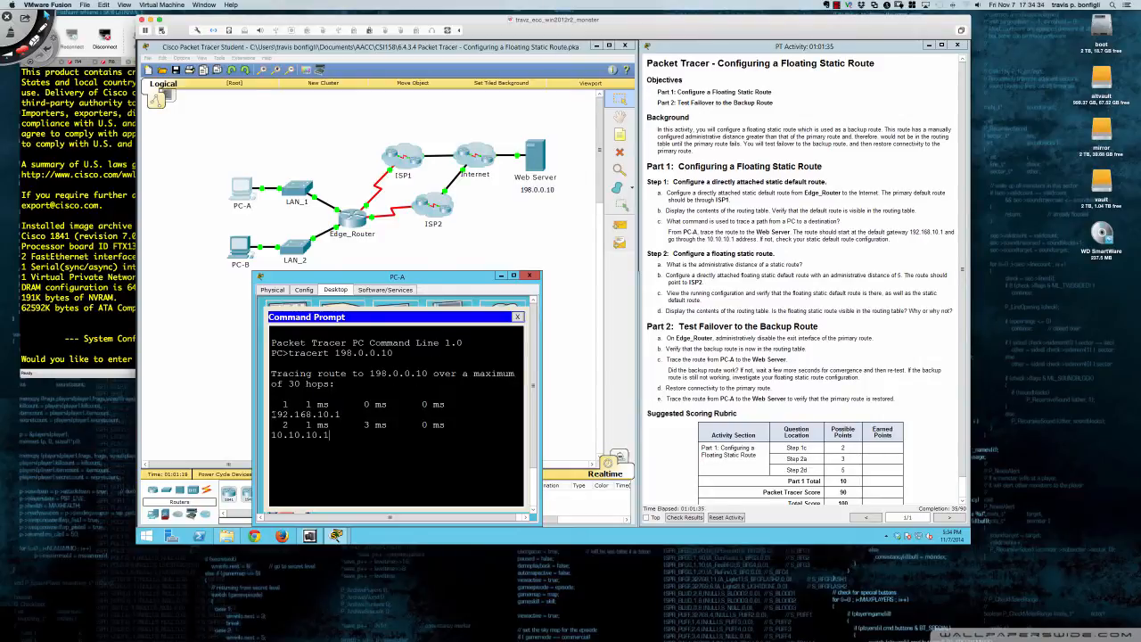
pyautogui.moveTo(272, 415); pyautogui.dragTo(342, 415)
pyautogui.moveTo(271, 415); pyautogui.dragTo(341, 414)
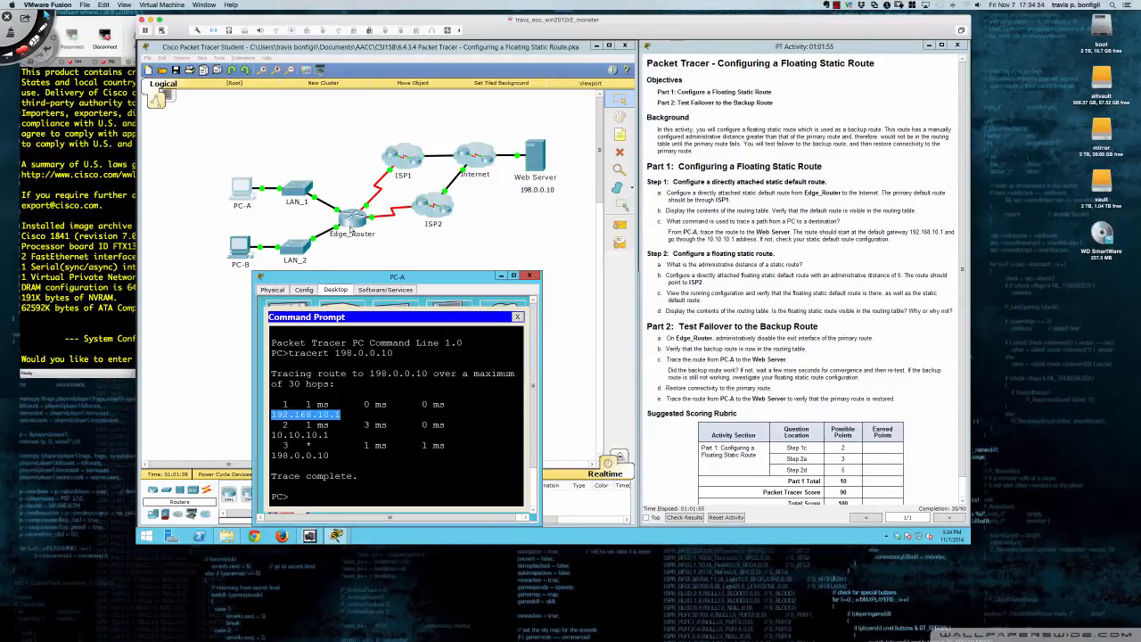
# - Show the brief IP interface summary on Edge_Router and check the address of Serial0/0/0
pyautogui.click(355, 217)
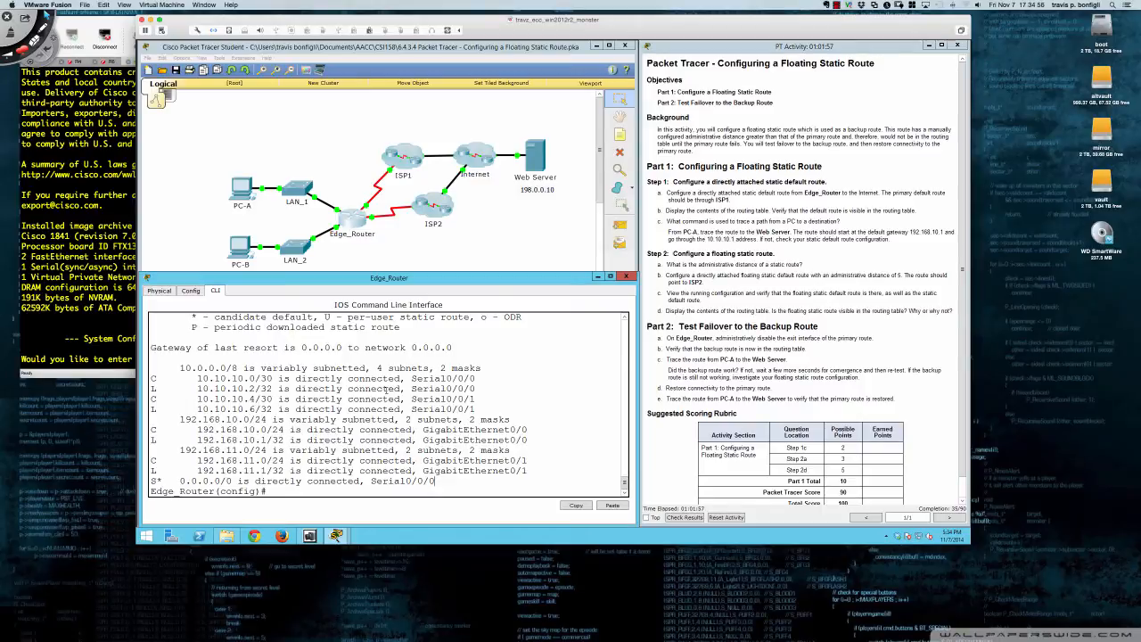
pyautogui.press('Return')
pyautogui.press('Return')
pyautogui.write('do sh')
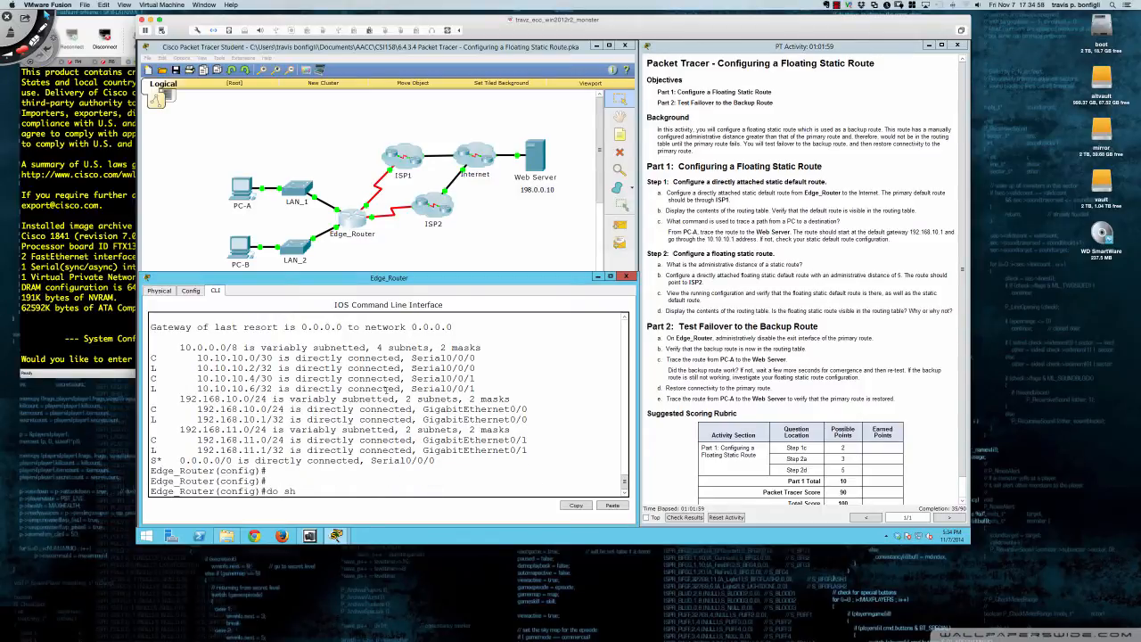
pyautogui.write(' i op int bri')
pyautogui.press('Return')
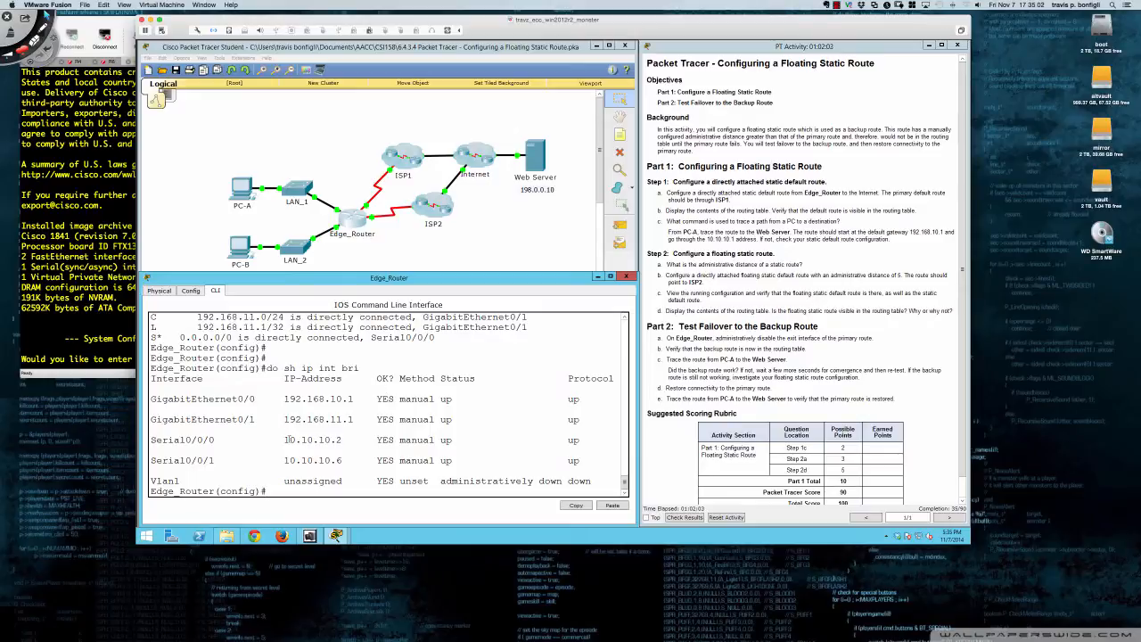
pyautogui.moveTo(285, 439); pyautogui.dragTo(338, 439)
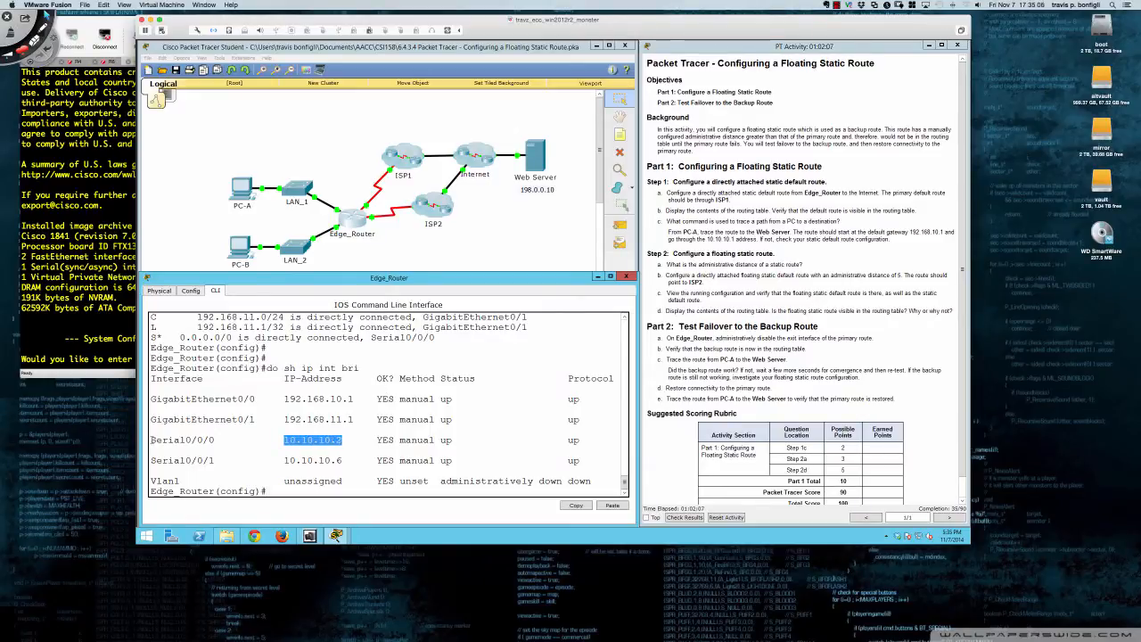
pyautogui.moveTo(151, 440); pyautogui.dragTo(343, 440)
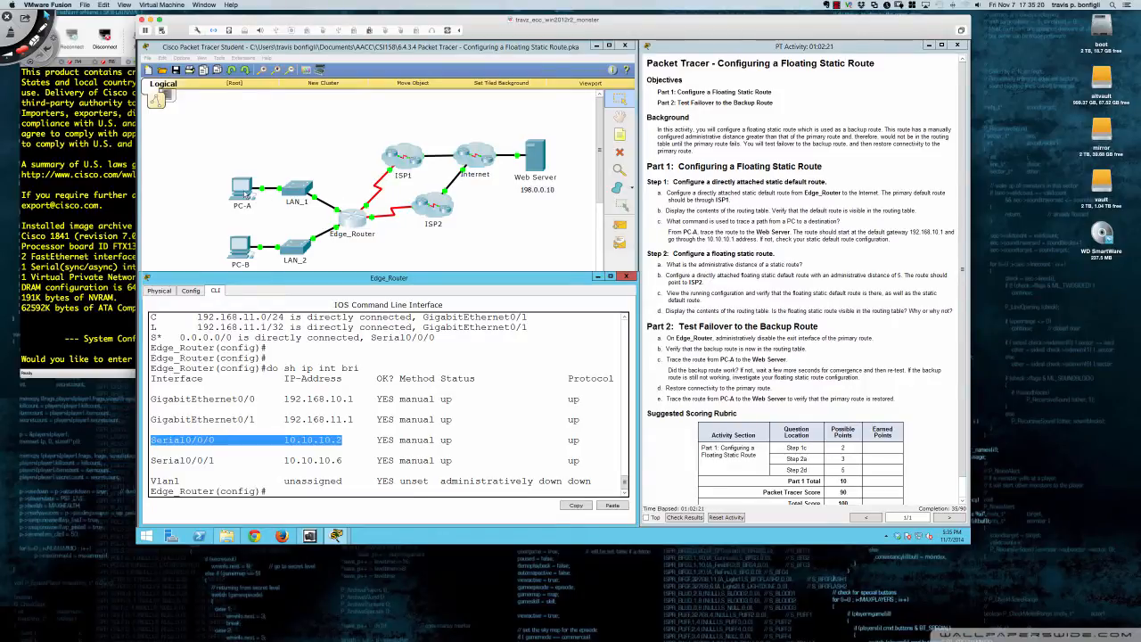
# - Review the second and final hops in PC-A's trace output, then close the PC-A window
pyautogui.click(243, 189)
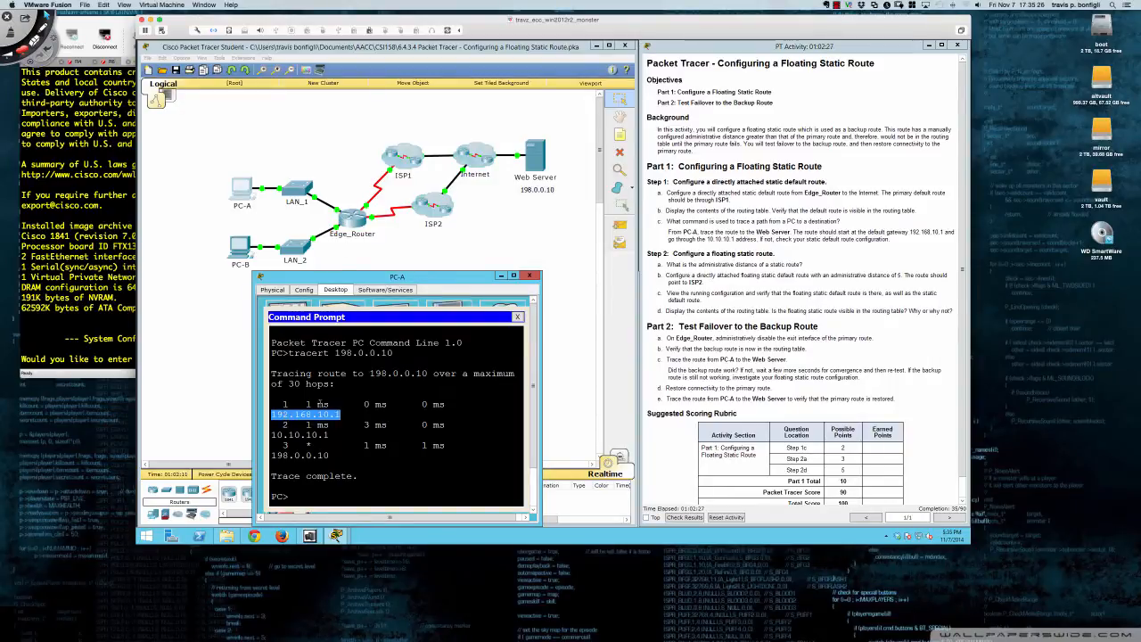
pyautogui.moveTo(273, 435); pyautogui.dragTo(330, 435)
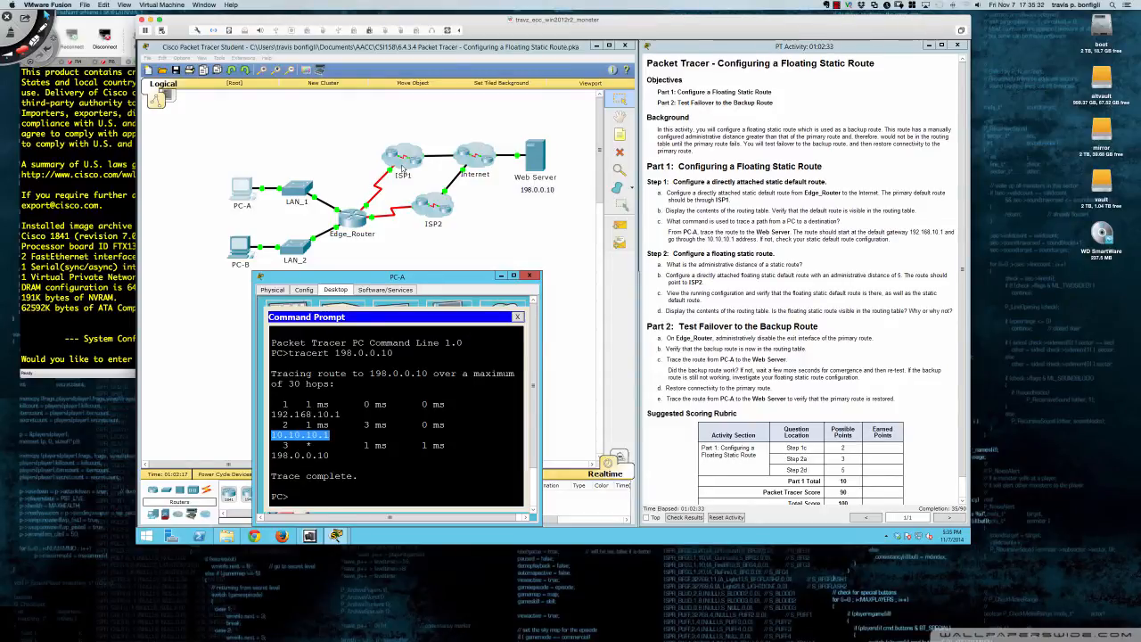
pyautogui.moveTo(272, 456); pyautogui.dragTo(329, 455)
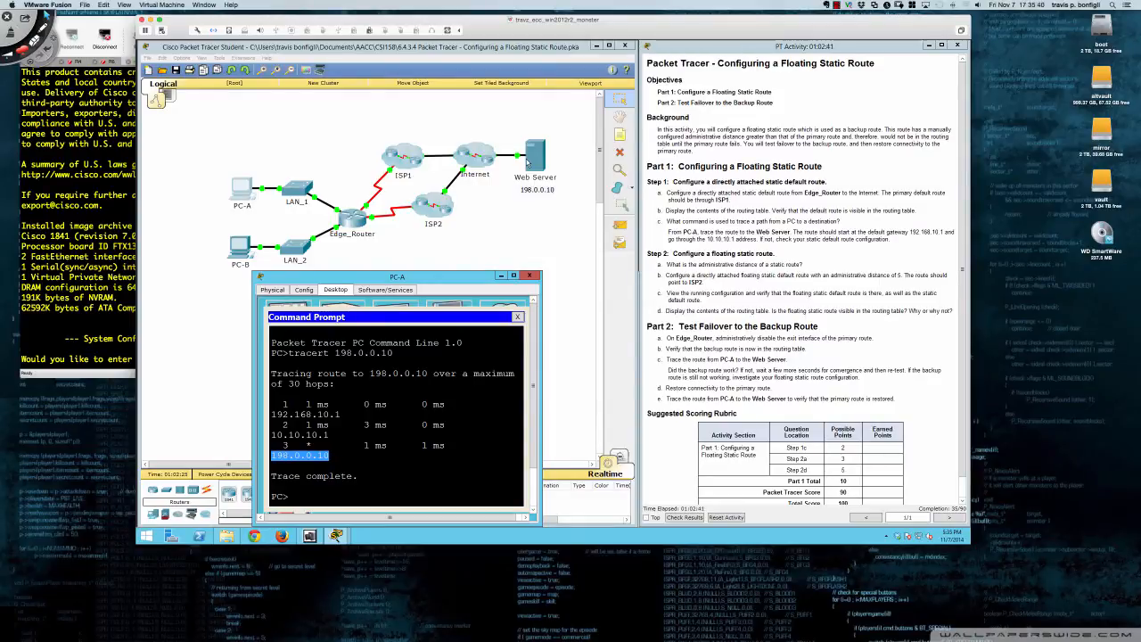
pyautogui.click(530, 276)
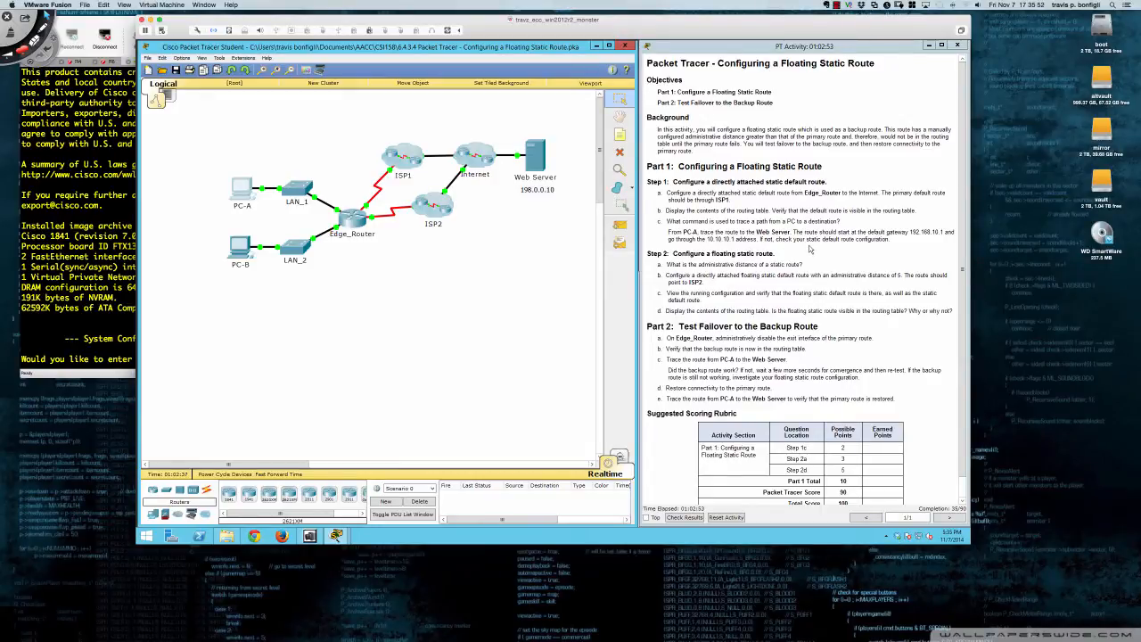
# - Reopen Edge_Router's command line and display the routing table to check the default route
pyautogui.click(355, 223)
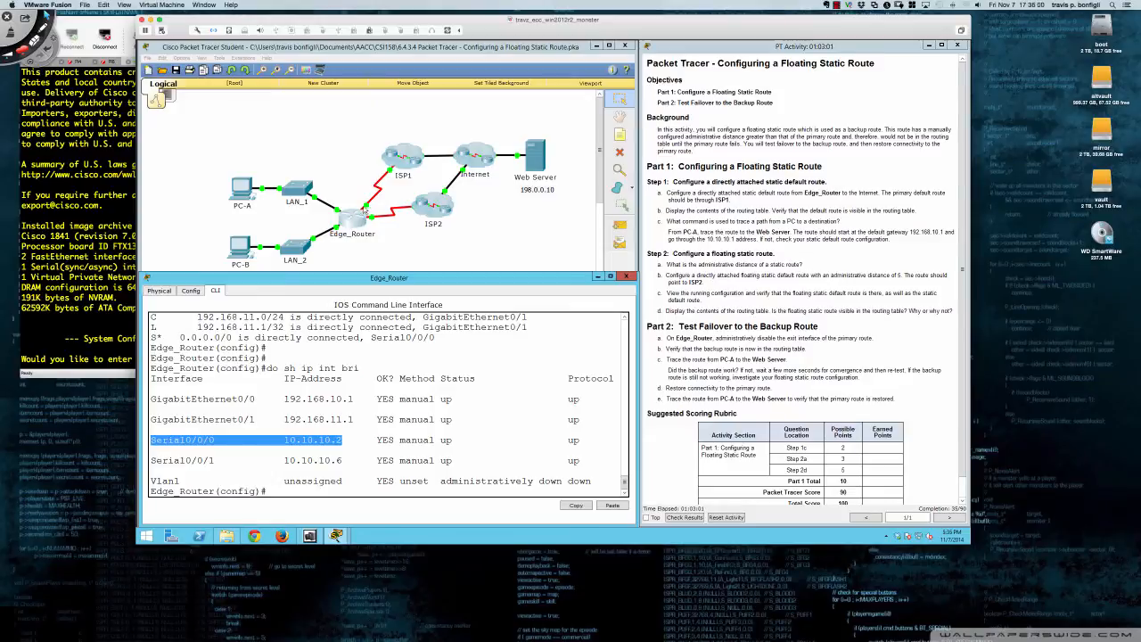
pyautogui.click(414, 368)
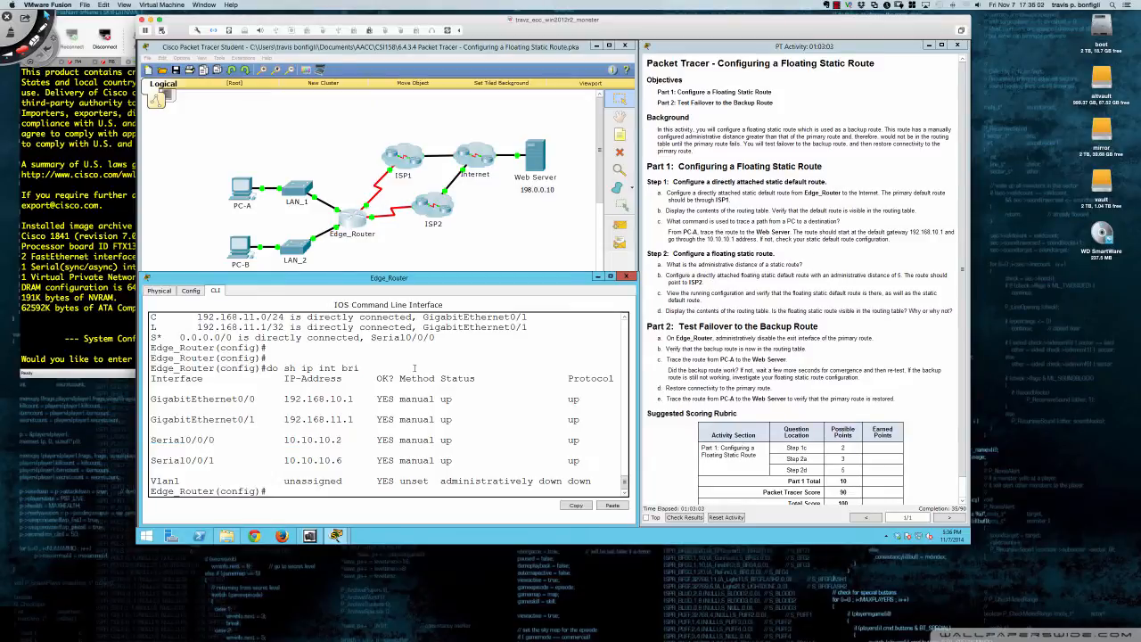
pyautogui.press('Return')
pyautogui.press('Return')
pyautogui.press('Return')
pyautogui.write('do sh ip route')
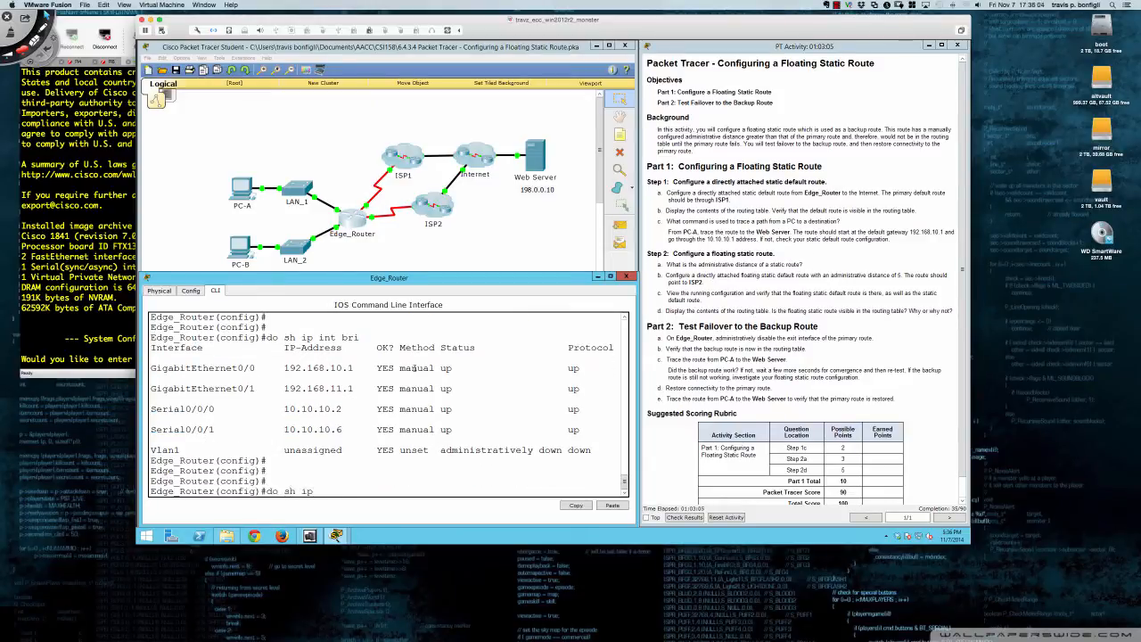
pyautogui.press('Return')
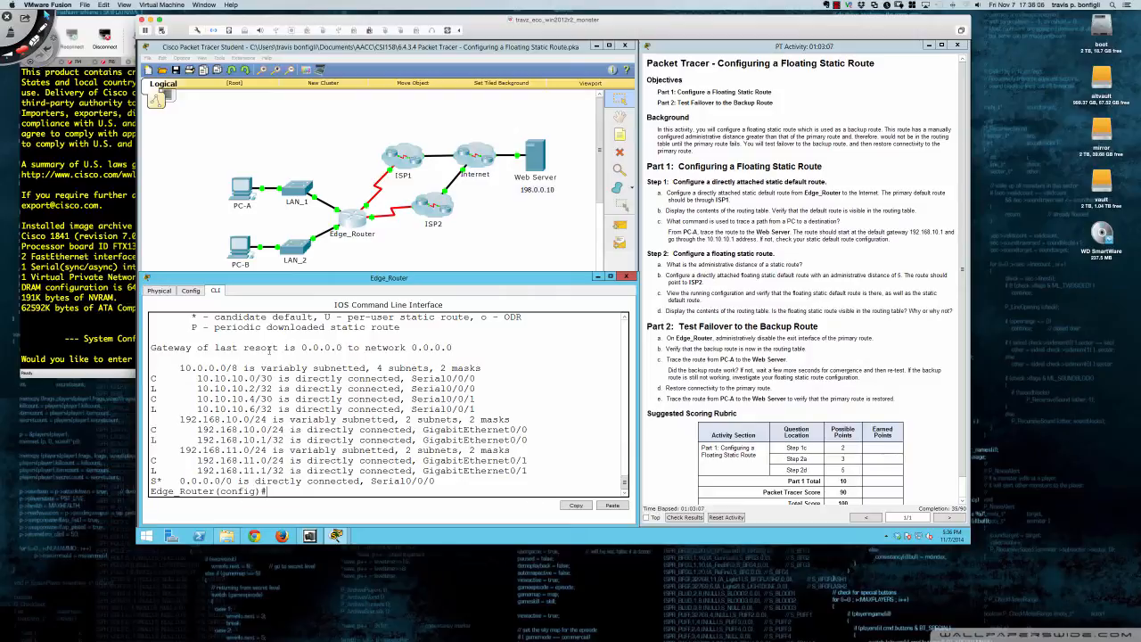
# - Show Edge_Router's running configuration and page down to the default static route entry
pyautogui.write('do sh run')
pyautogui.press('Return')
pyautogui.press('space')
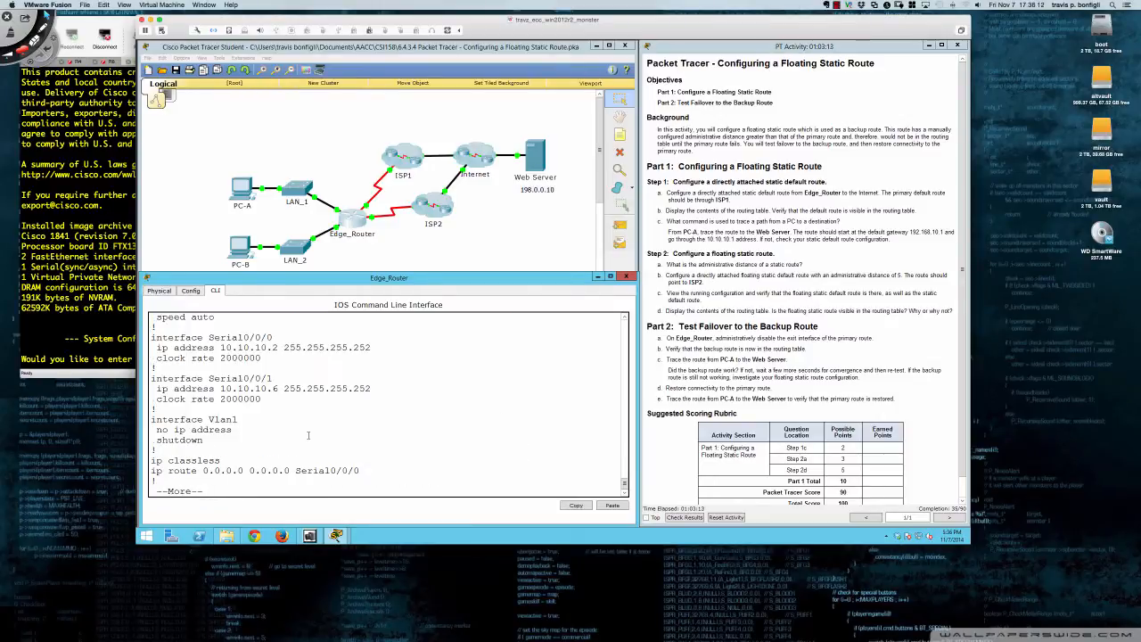
# - Finish the running configuration listing and display Edge_Router's IP routing table
pyautogui.press('space')
pyautogui.write('do sh ip route]')
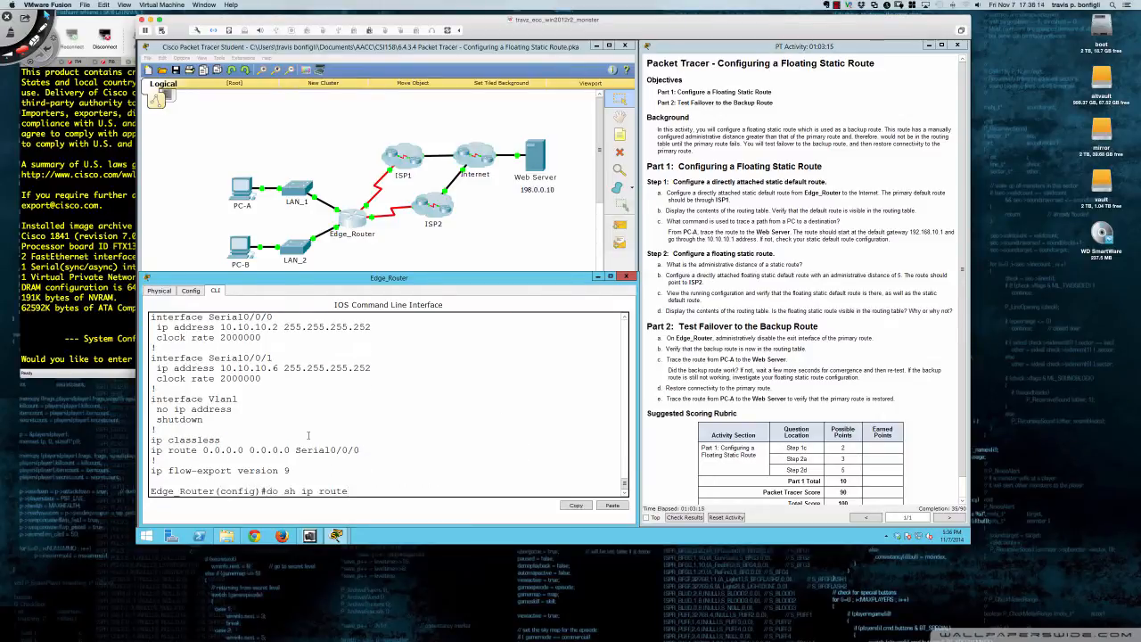
pyautogui.press('Return')
pyautogui.write('do sh ip route')
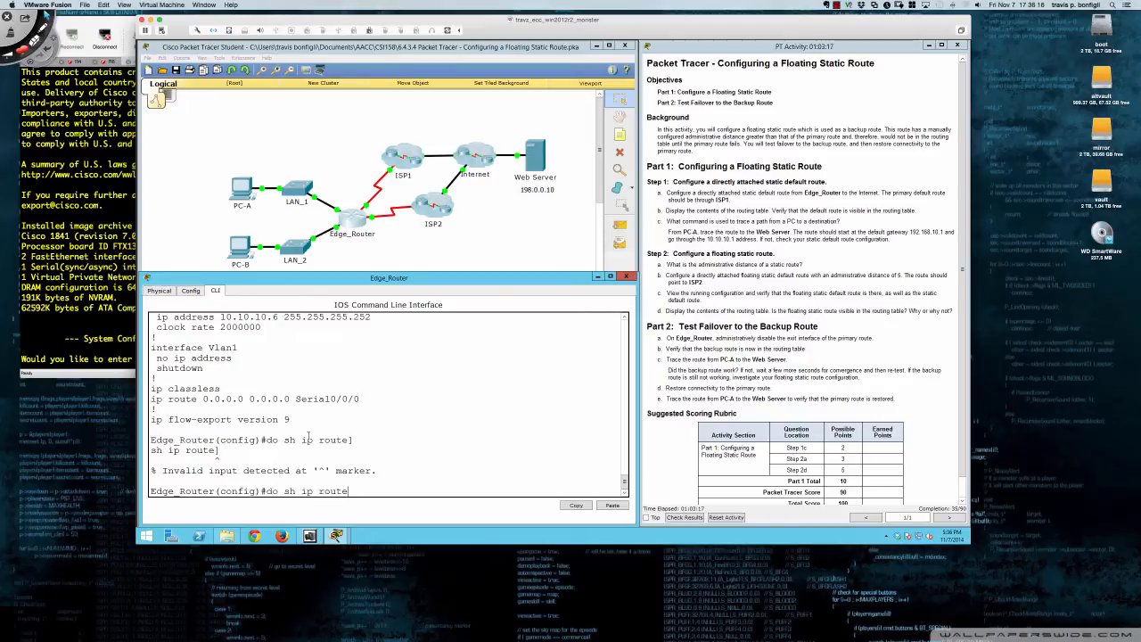
pyautogui.press('Return')
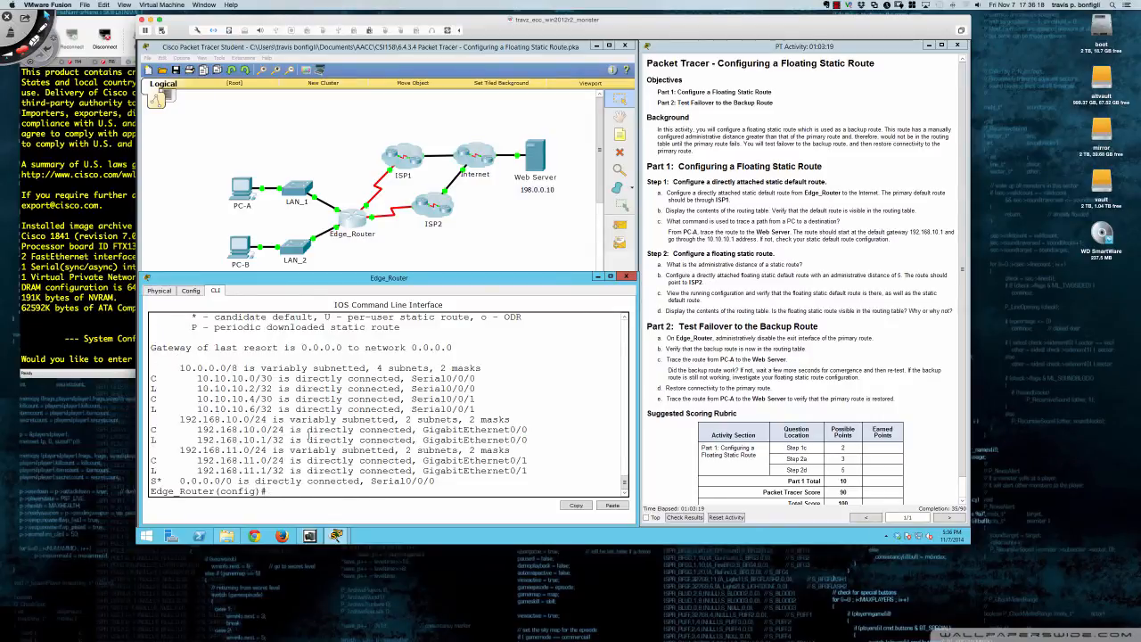
# - Compare the default static route line in the running configuration with the routing table's gateway of last resort and S* entry
pyautogui.scroll(5, 309, 437)
pyautogui.scroll(2, 286, 421)
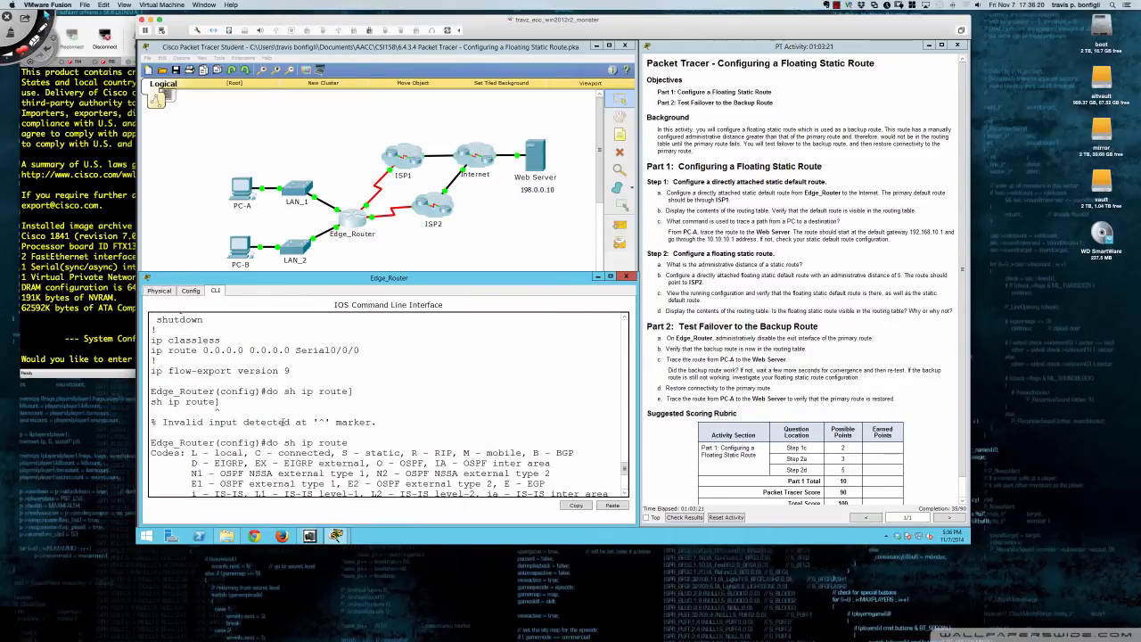
pyautogui.moveTo(359, 350); pyautogui.dragTo(150, 350)
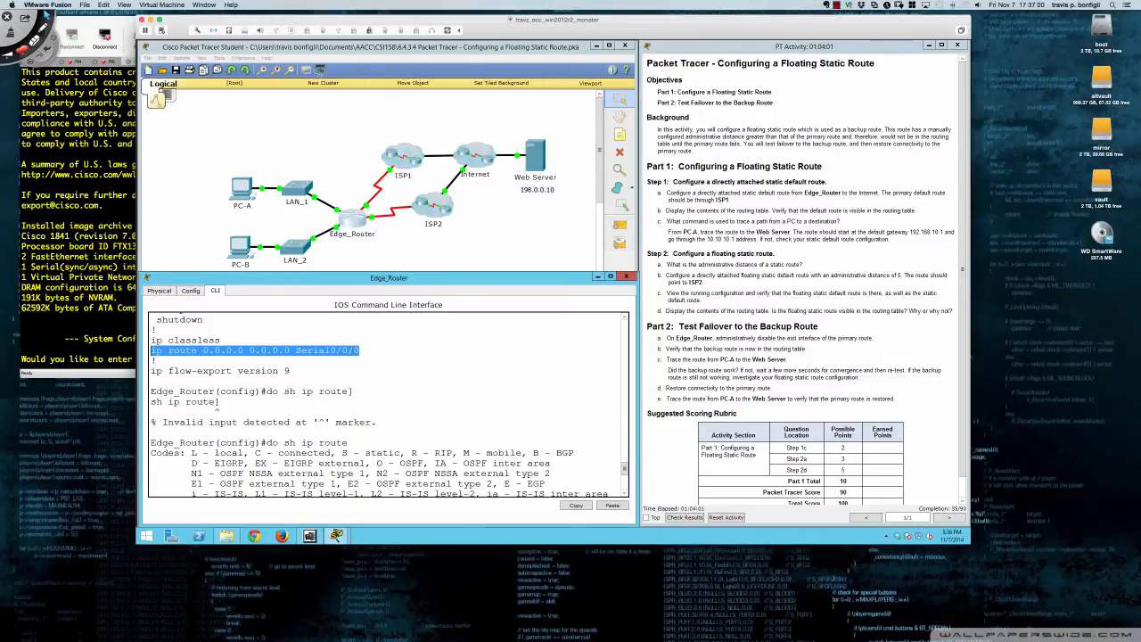
pyautogui.scroll(-5, 355, 361)
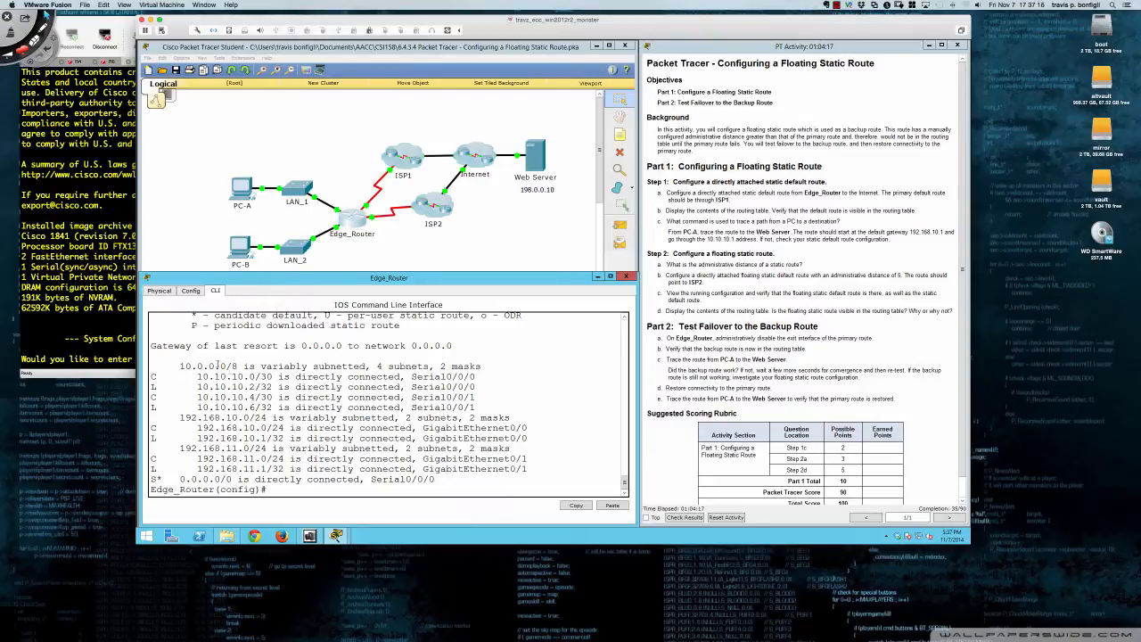
pyautogui.moveTo(153, 346); pyautogui.dragTo(306, 345)
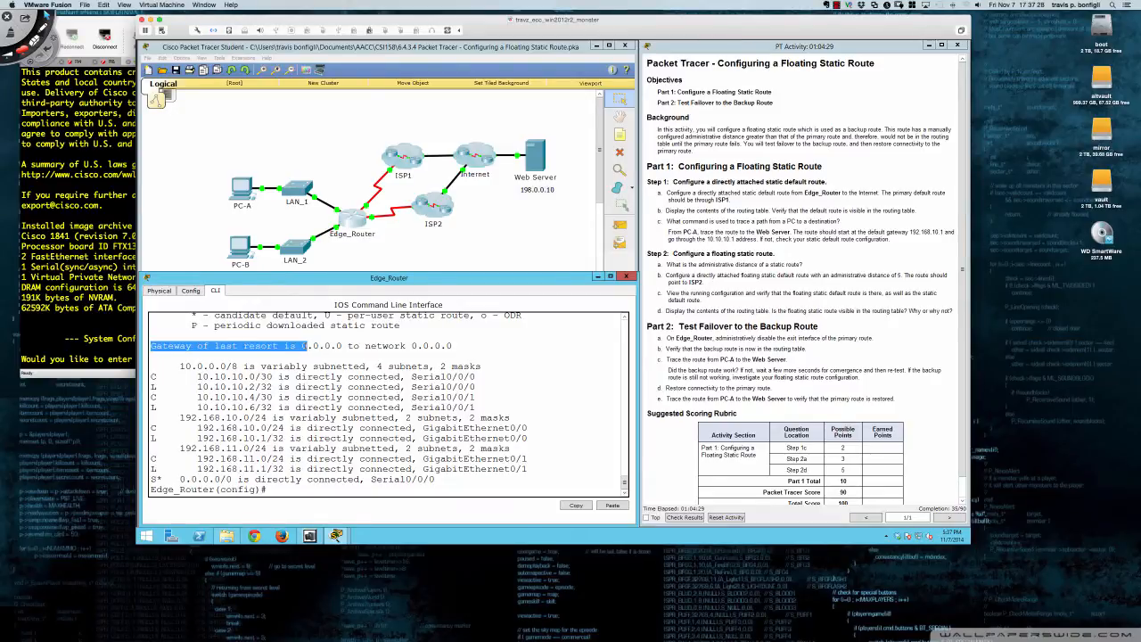
pyautogui.moveTo(306, 346); pyautogui.dragTo(455, 346)
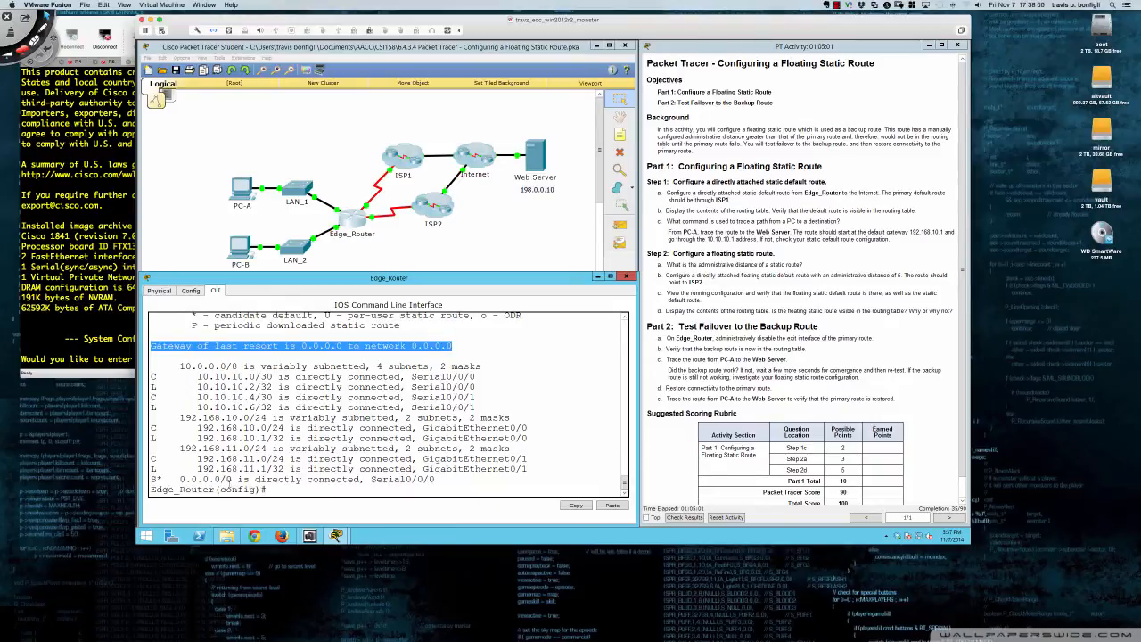
pyautogui.moveTo(151, 479); pyautogui.dragTo(435, 481)
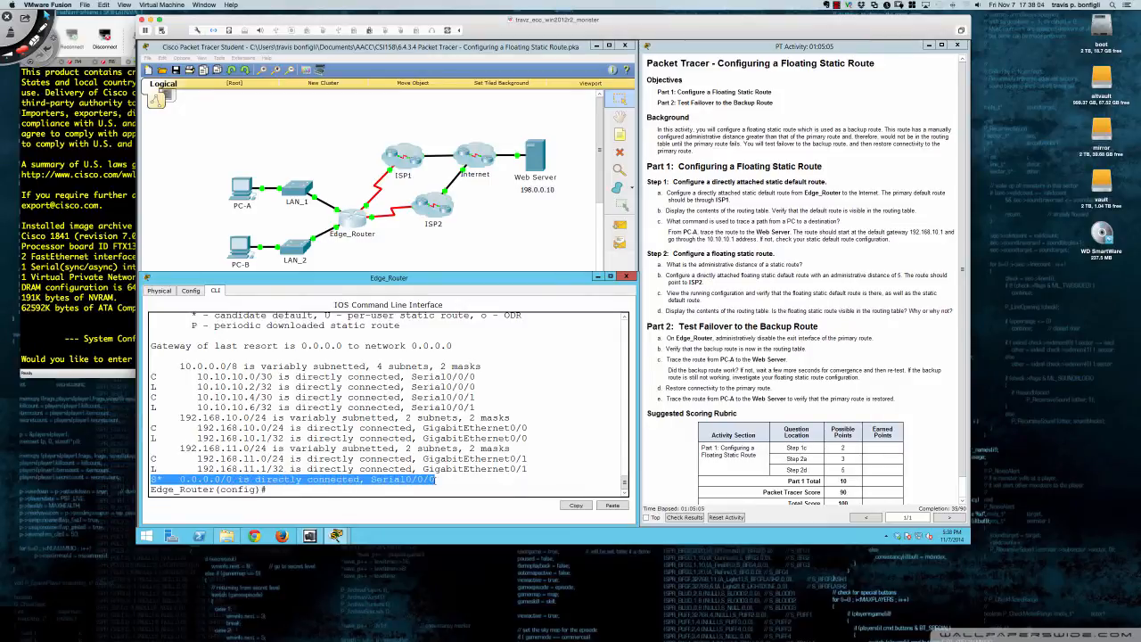
pyautogui.click(445, 479)
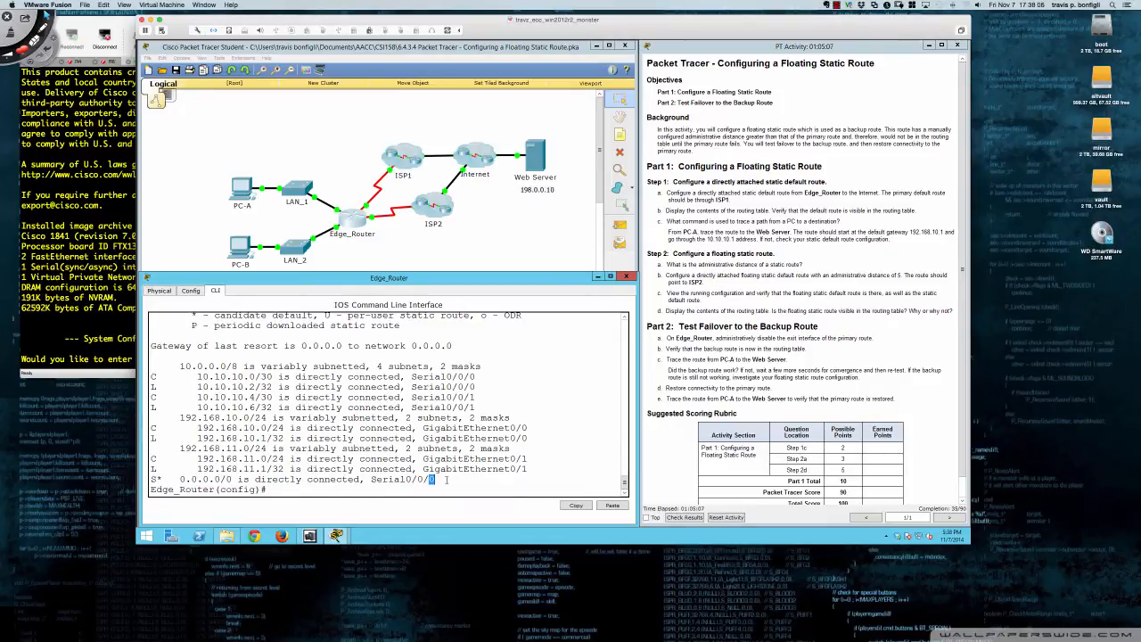
# - Show the detailed routing entry for 0.0.0.0 on Edge_Router and check the default route's administrative distance
pyautogui.press('Return')
pyautogui.press('Return')
pyautogui.write('do')
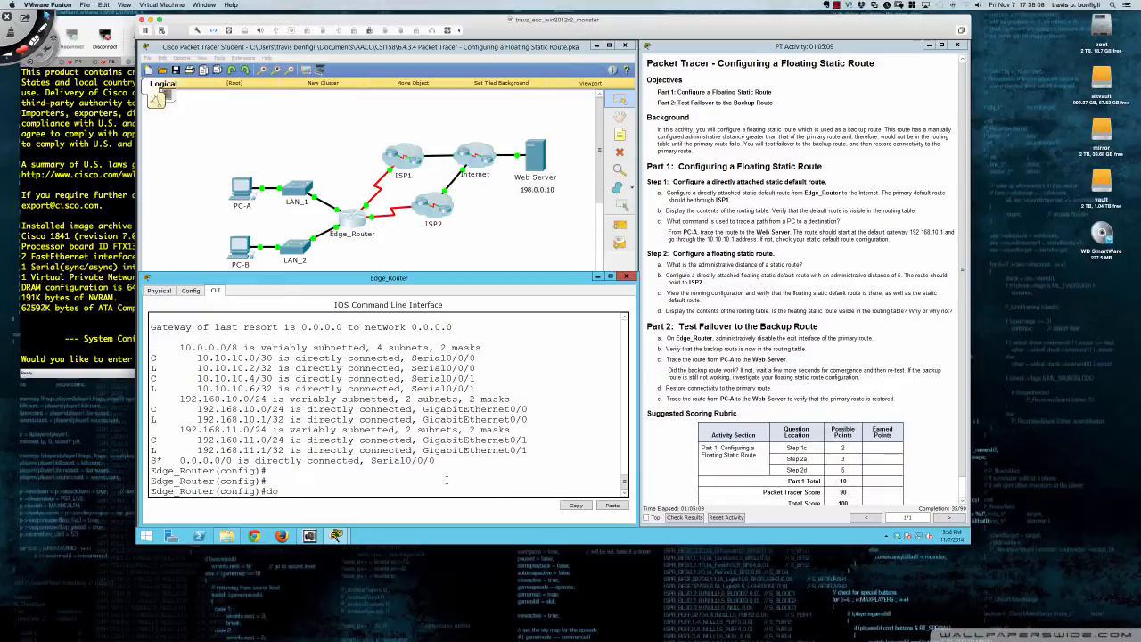
pyautogui.write(' sh ip route 0.0.0.0')
pyautogui.press('Return')
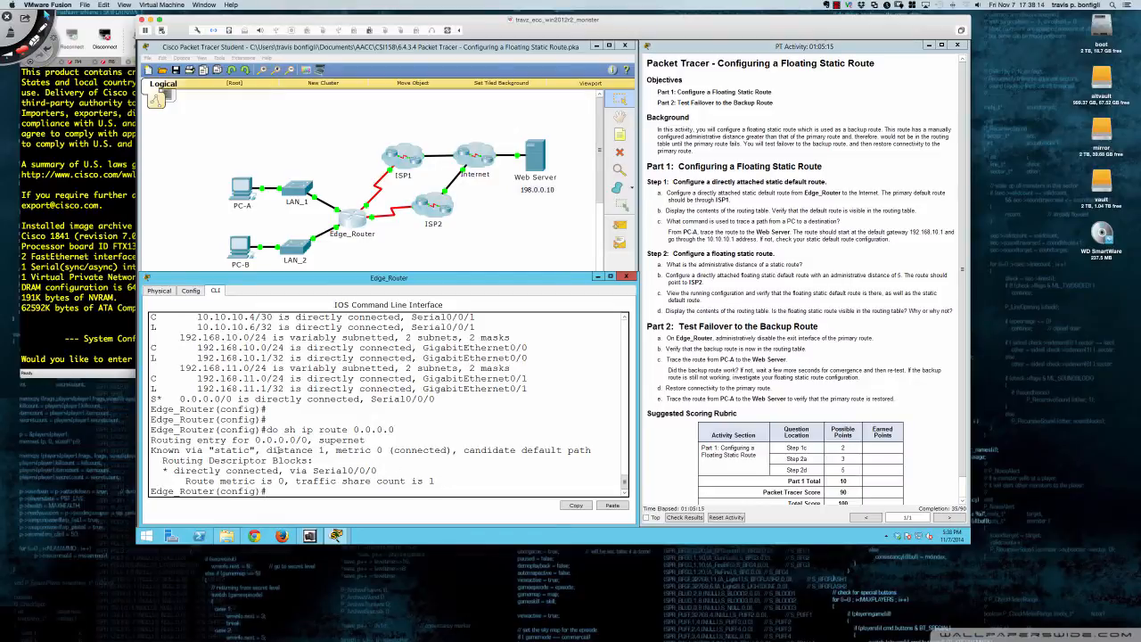
pyautogui.moveTo(267, 450); pyautogui.dragTo(327, 450)
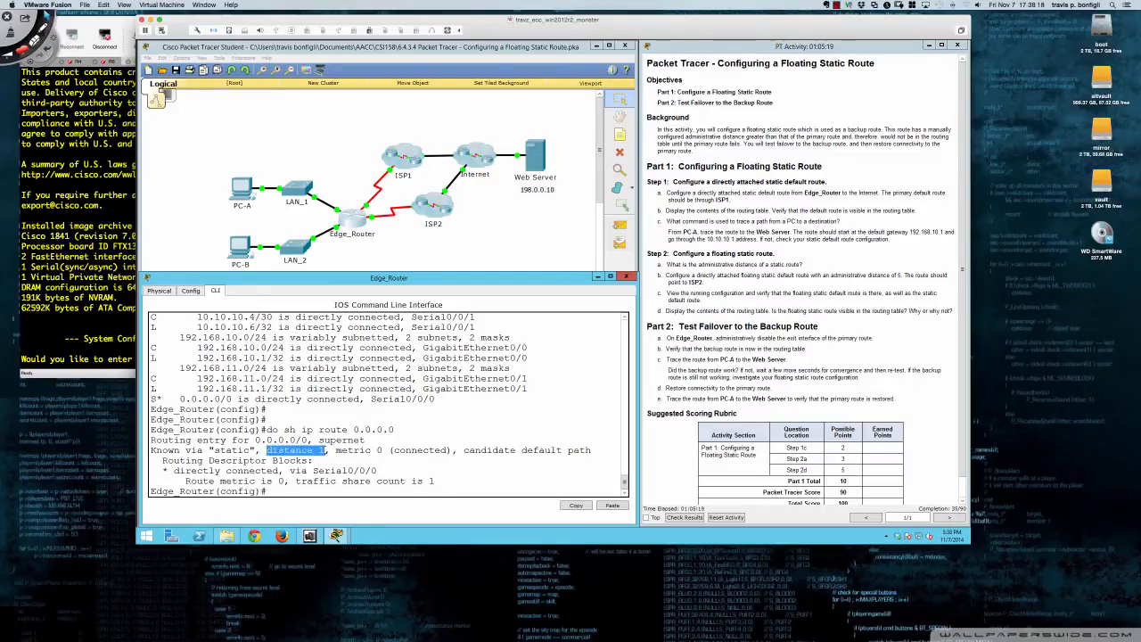
pyautogui.click(444, 485)
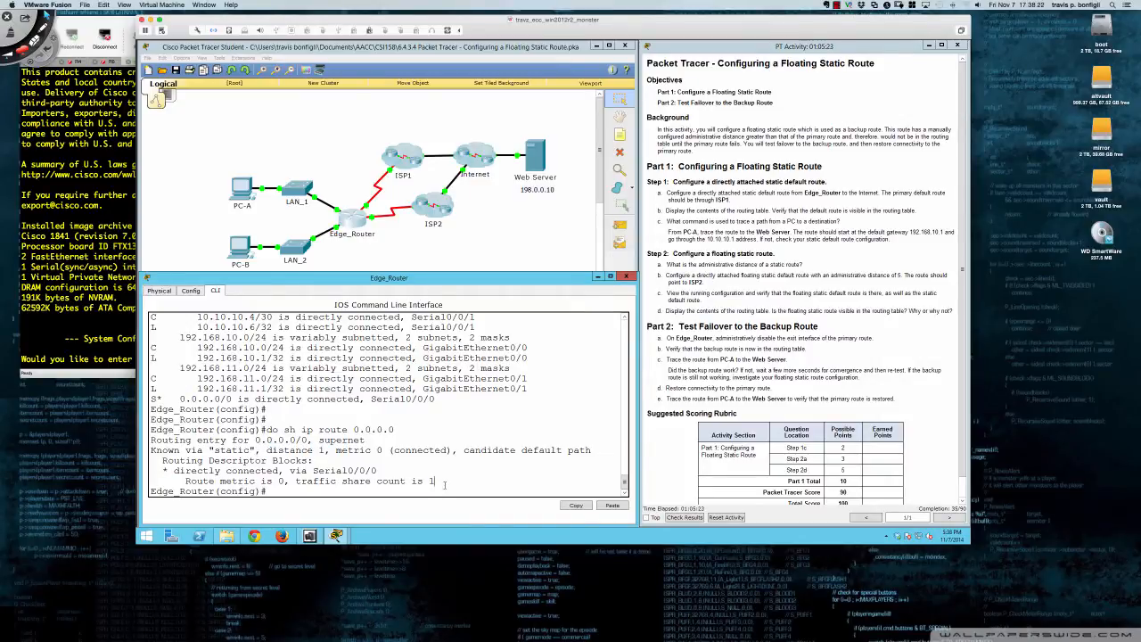
pyautogui.press('Return')
pyautogui.press('Return')
pyautogui.press('Return')
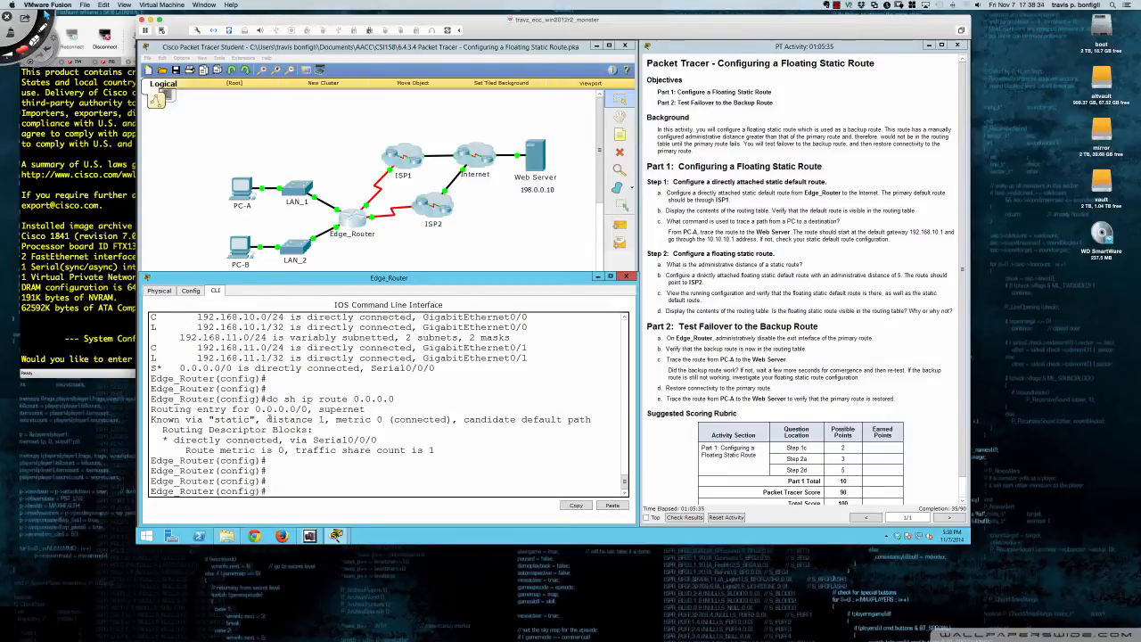
pyautogui.moveTo(266, 419); pyautogui.dragTo(328, 420)
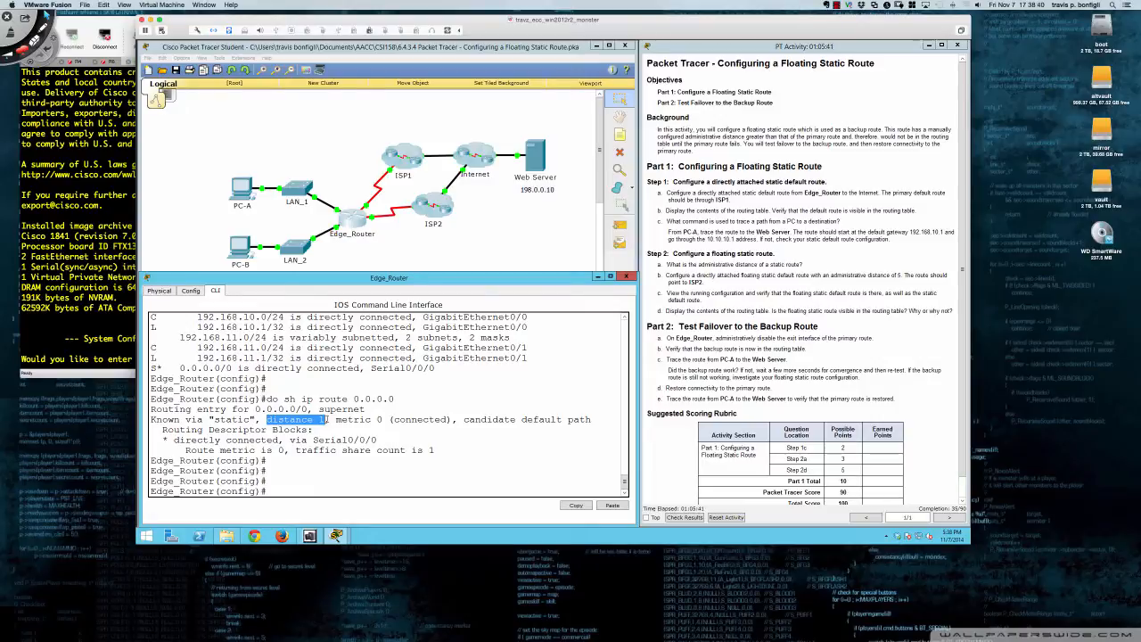
pyautogui.click(594, 348)
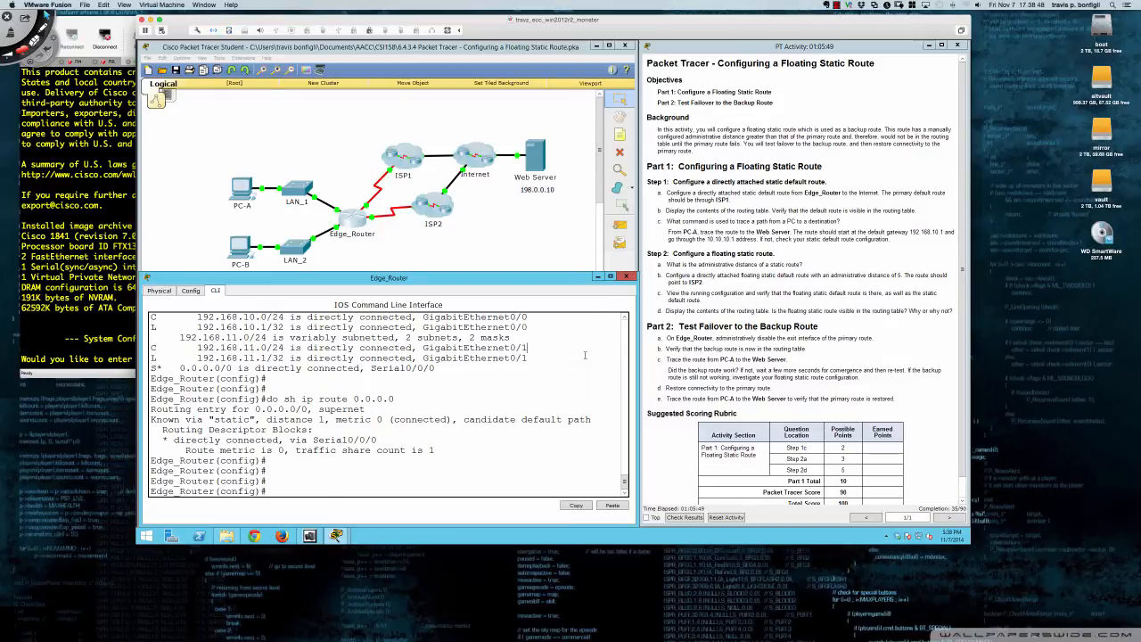
# - Configure a floating static default route (0.0.0.0 0.0.0.0) out s0/0/1 with administrative distance 5, checking the command help for the distance option
pyautogui.write('ip route 0.0.0.0 0.0.0.0')
pyautogui.write('s0/0/1')
pyautogui.write('?')
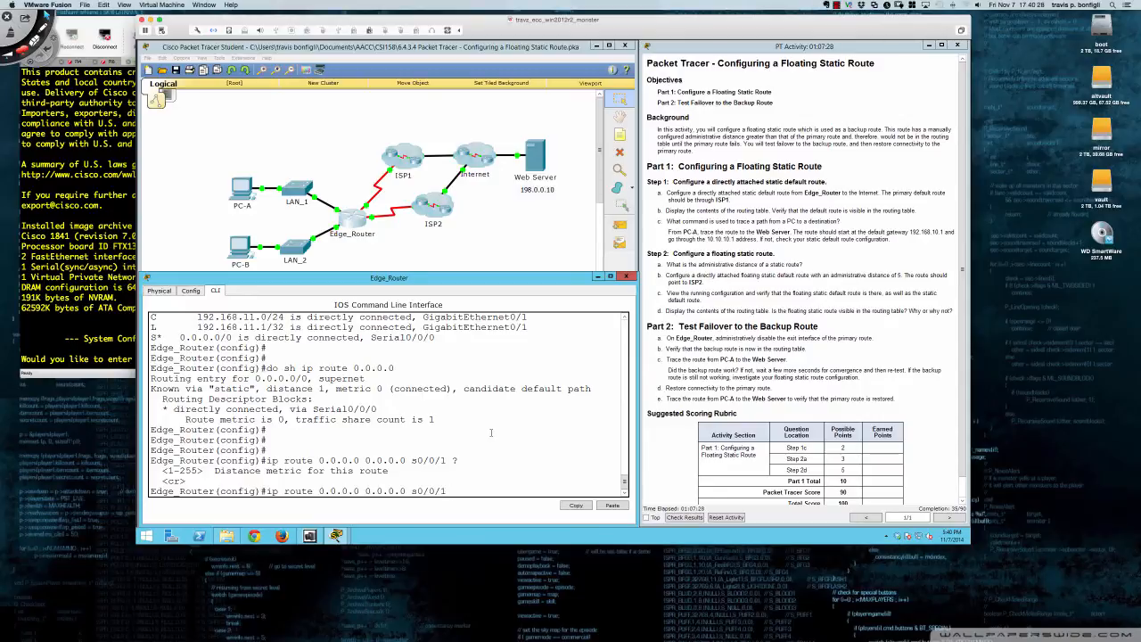
pyautogui.write('5')
pyautogui.press('Return')
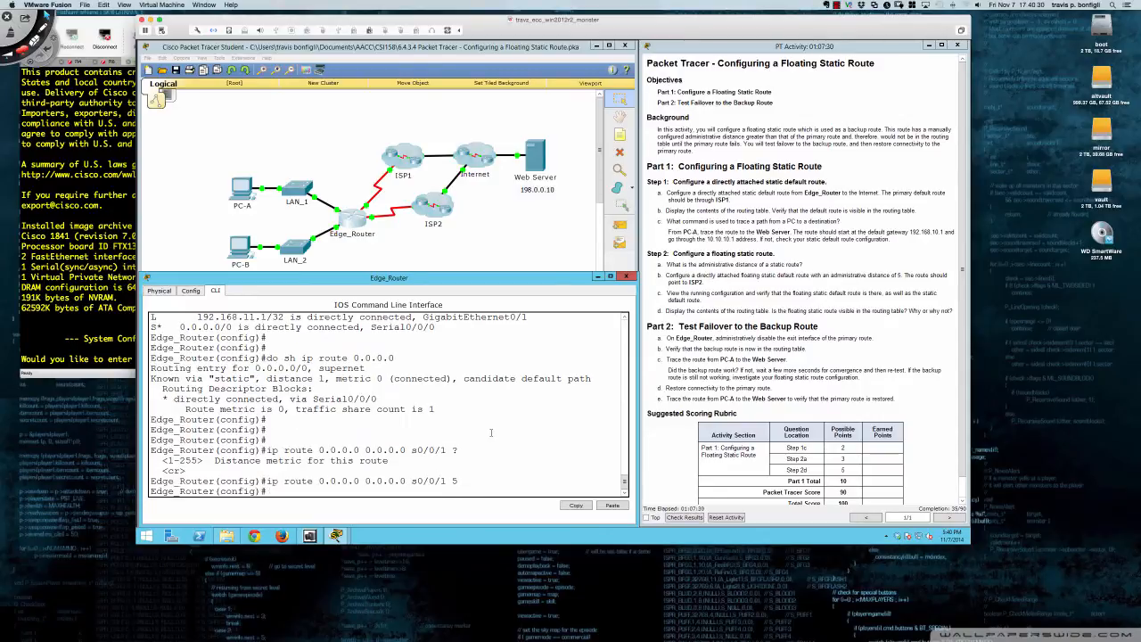
pyautogui.press('Return')
pyautogui.press('Return')
# - Show Edge_Router's running configuration and compare the primary and floating default route entries, including the backup's distance value
pyautogui.write('do sh run')
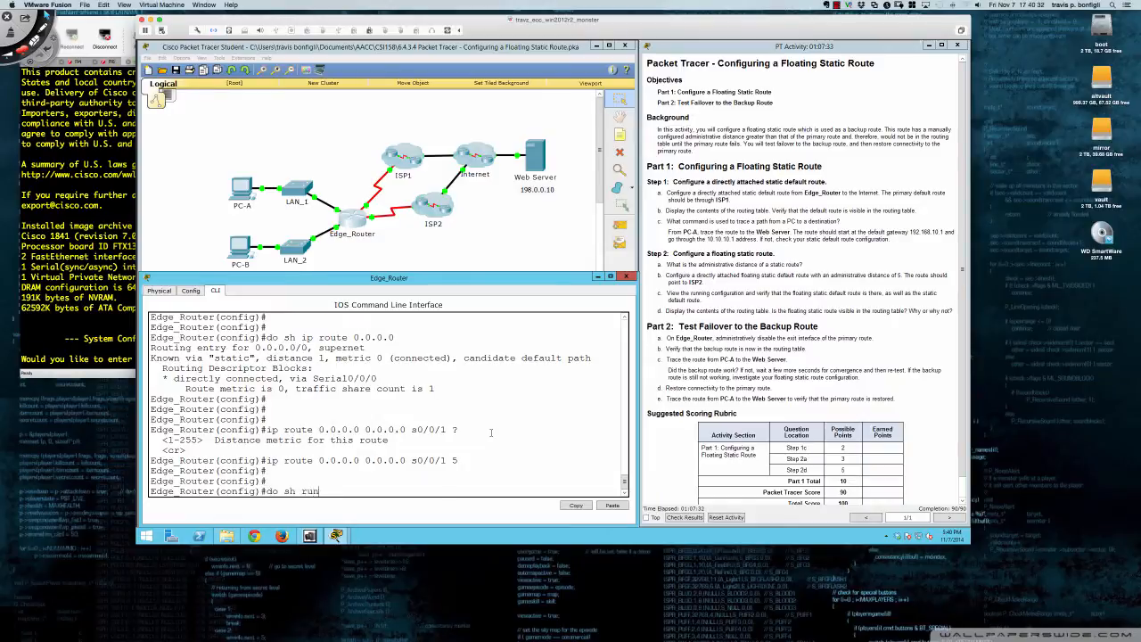
pyautogui.press('Return')
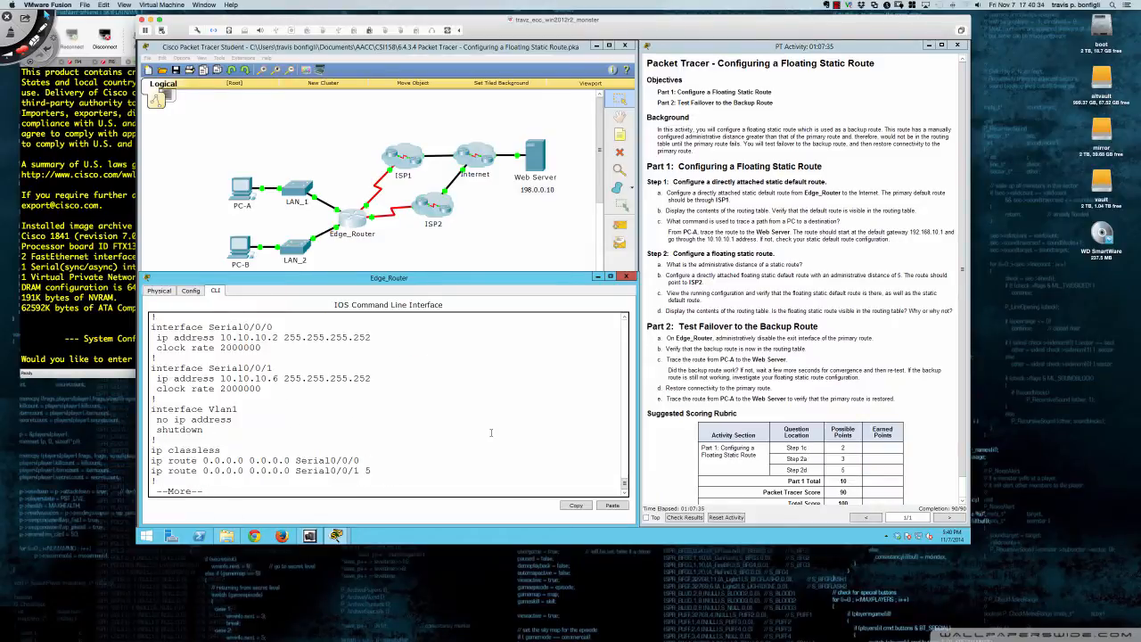
pyautogui.press('Return')
pyautogui.press('Return')
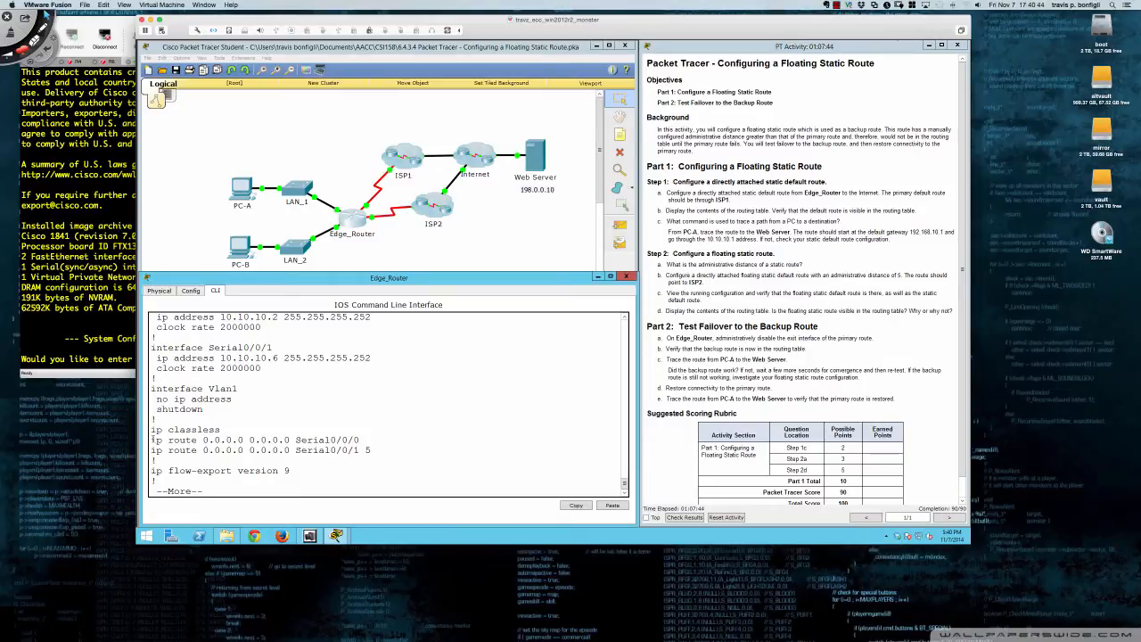
pyautogui.moveTo(152, 439); pyautogui.dragTo(375, 448)
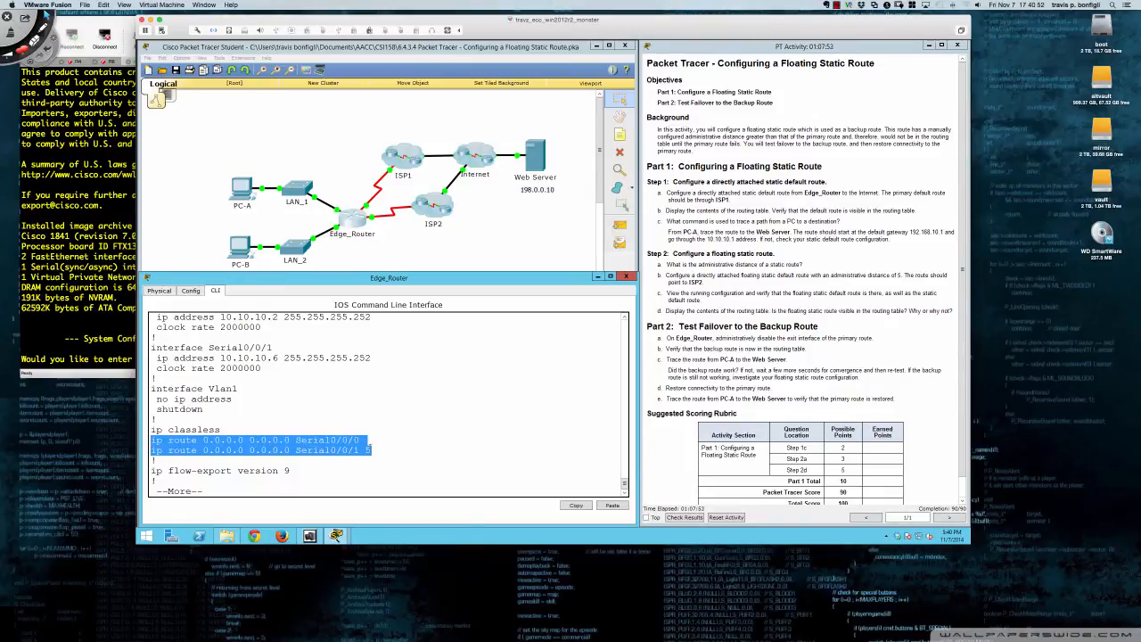
pyautogui.click(371, 450)
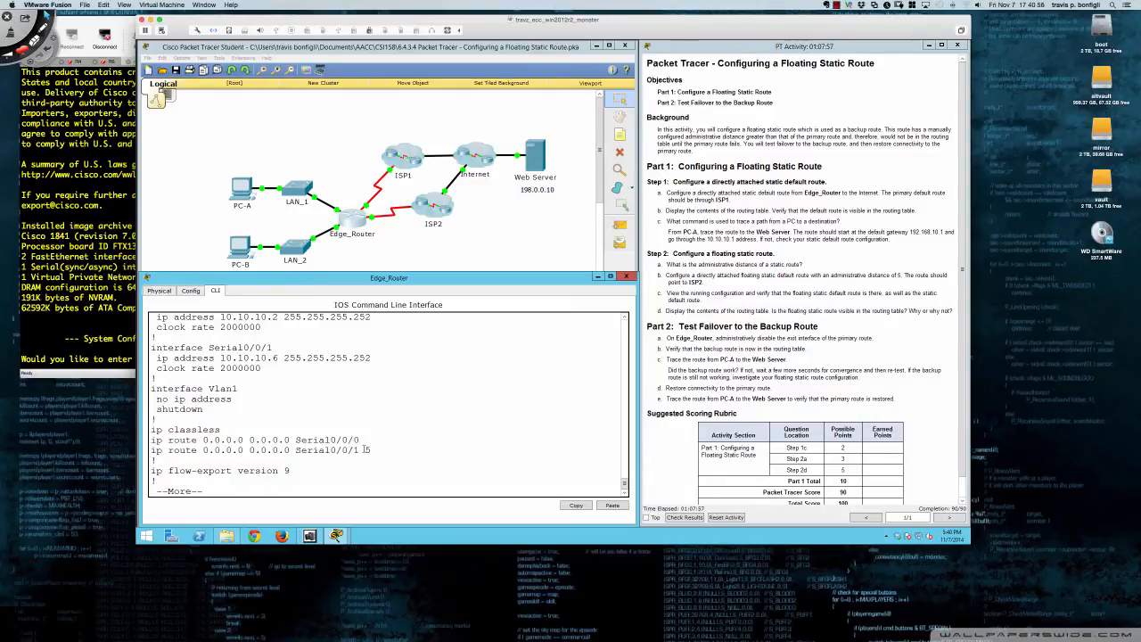
pyautogui.moveTo(364, 450); pyautogui.dragTo(371, 450)
pyautogui.click(380, 451)
pyautogui.press('space')
# - Display Edge_Router's IP routing table again and check which default static route is installed
pyautogui.write('do sh i')
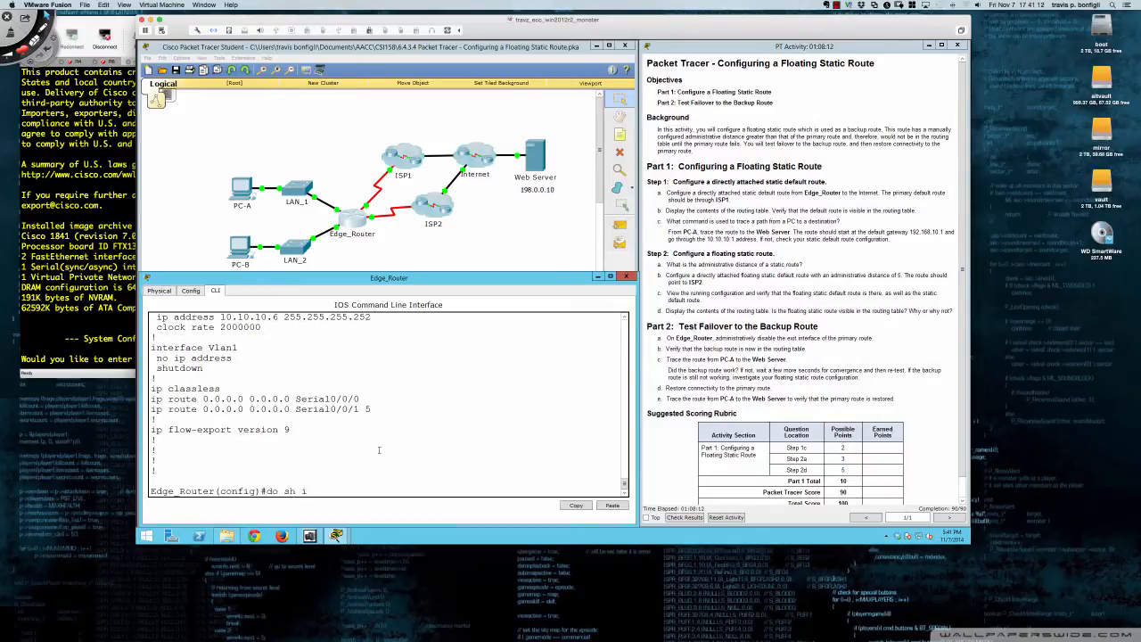
pyautogui.write('p route')
pyautogui.press('Return')
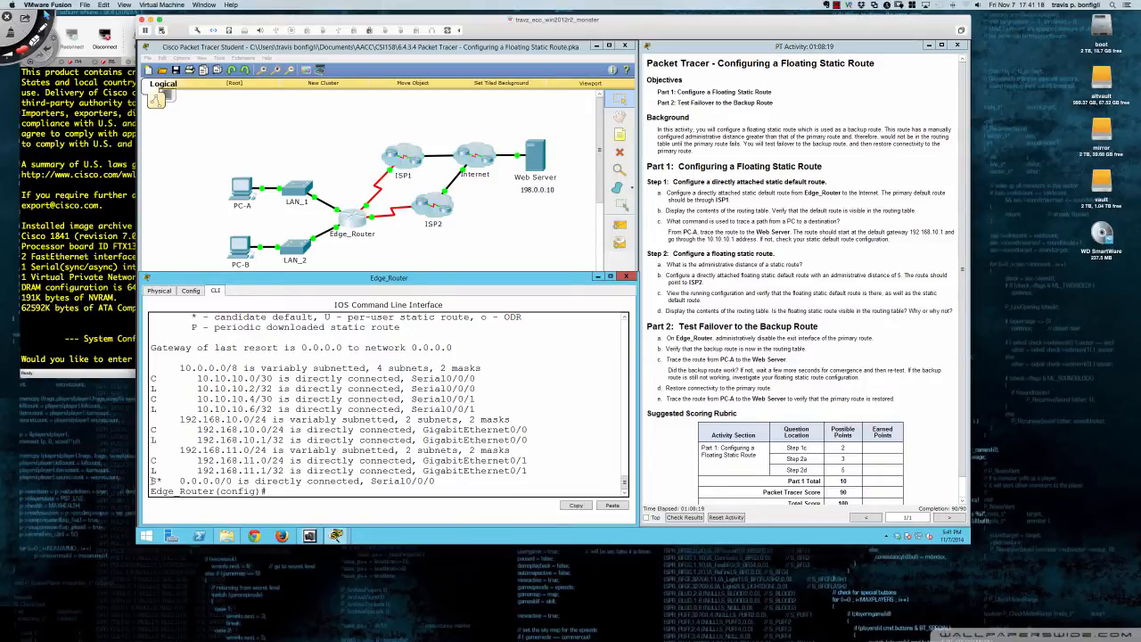
pyautogui.moveTo(154, 482); pyautogui.dragTo(436, 481)
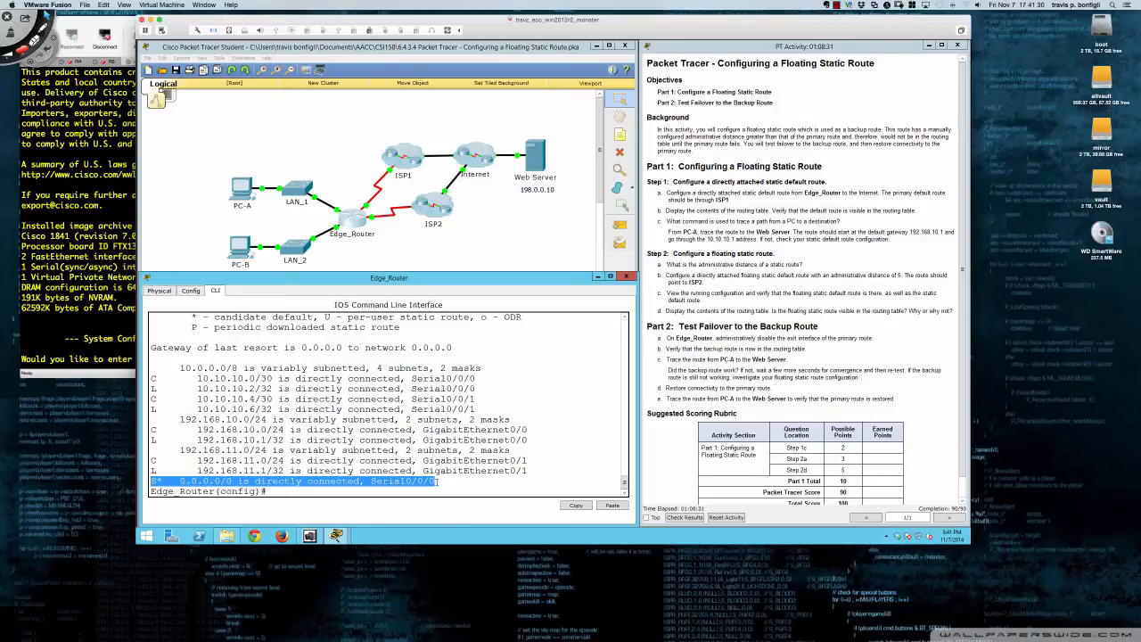
pyautogui.click(485, 485)
# - Show the detailed 0.0.0.0 routing entry again and check the active default route's distance
pyautogui.press('Return')
pyautogui.press('Return')
pyautogui.write('do')
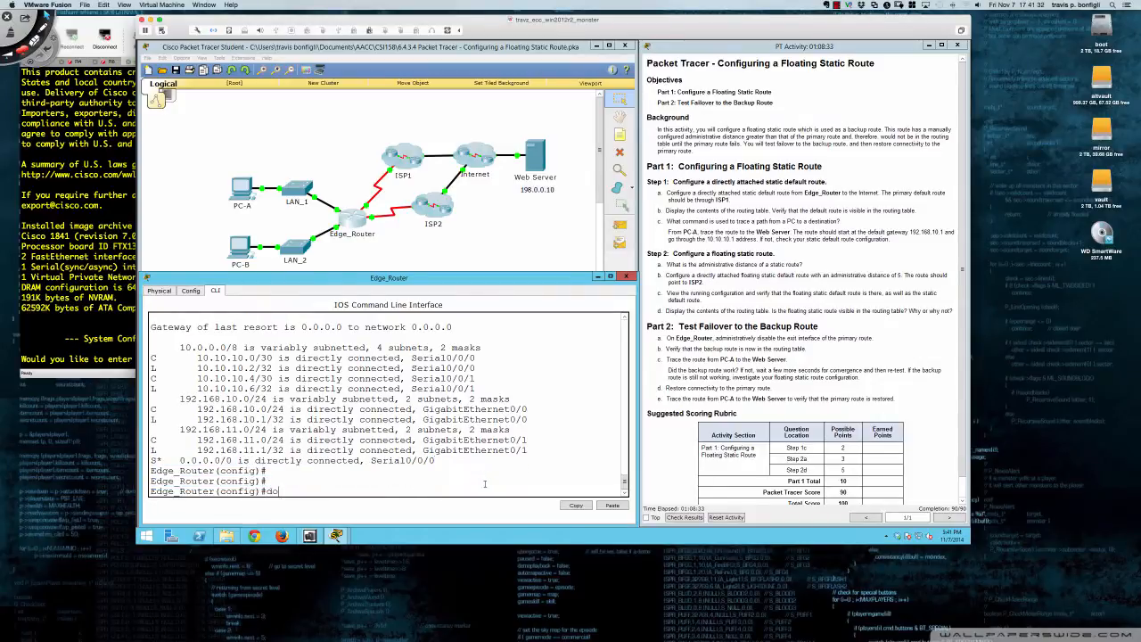
pyautogui.write(' sh ip route 0.0.0.0')
pyautogui.press('Return')
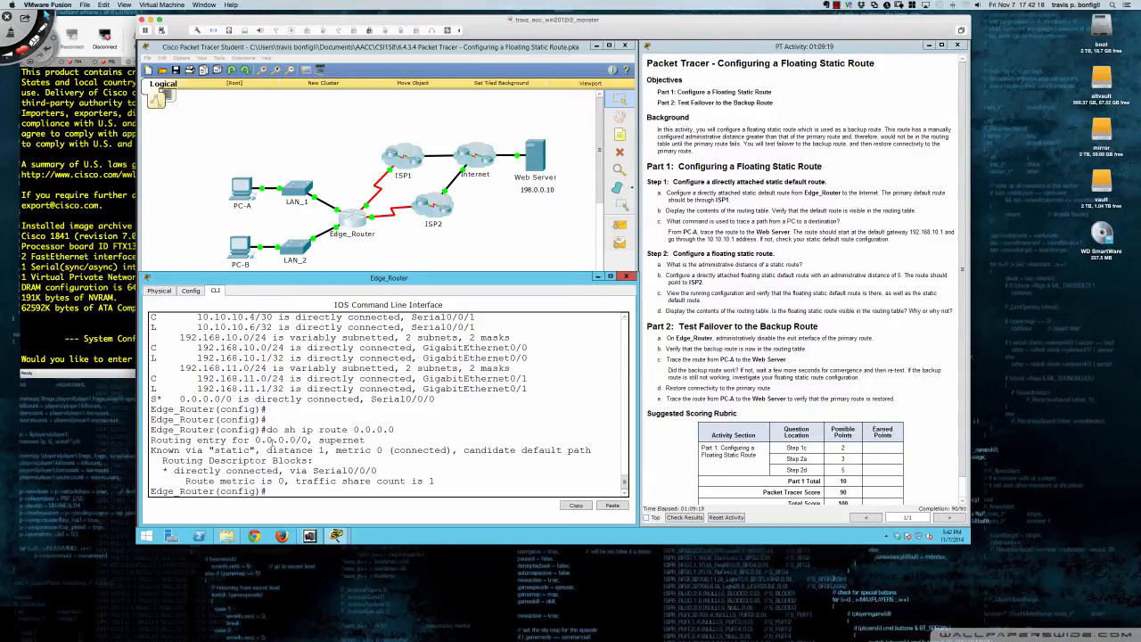
pyautogui.moveTo(266, 450); pyautogui.dragTo(328, 450)
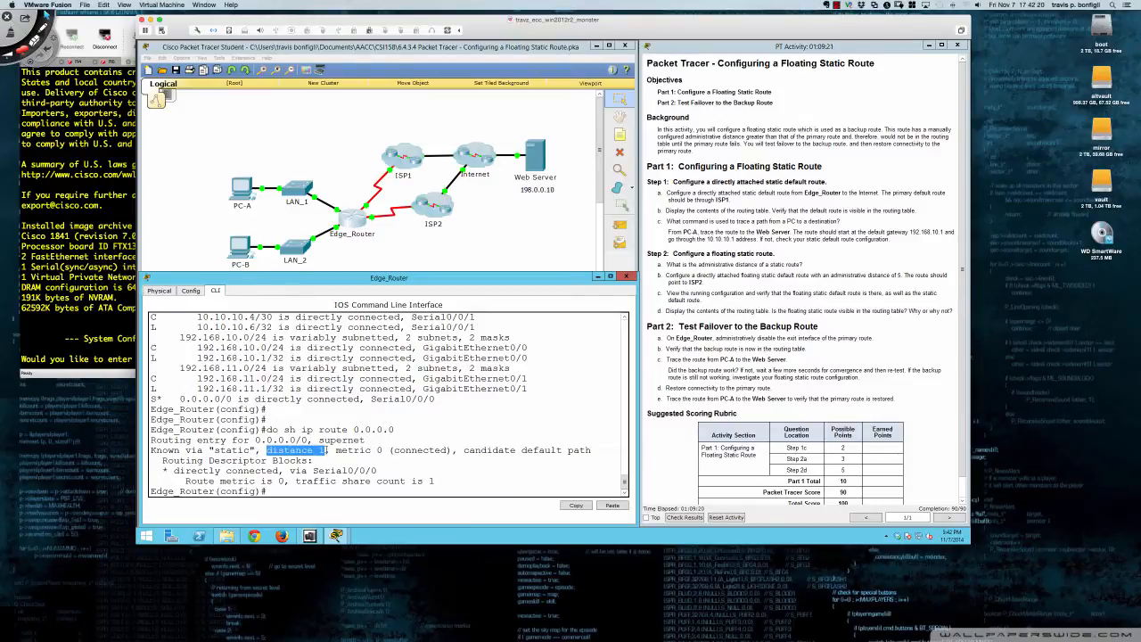
# - Compare the active route's distance with the distance on the Serial0/0/1 route in the earlier running configuration output
pyautogui.scroll(8, 328, 450)
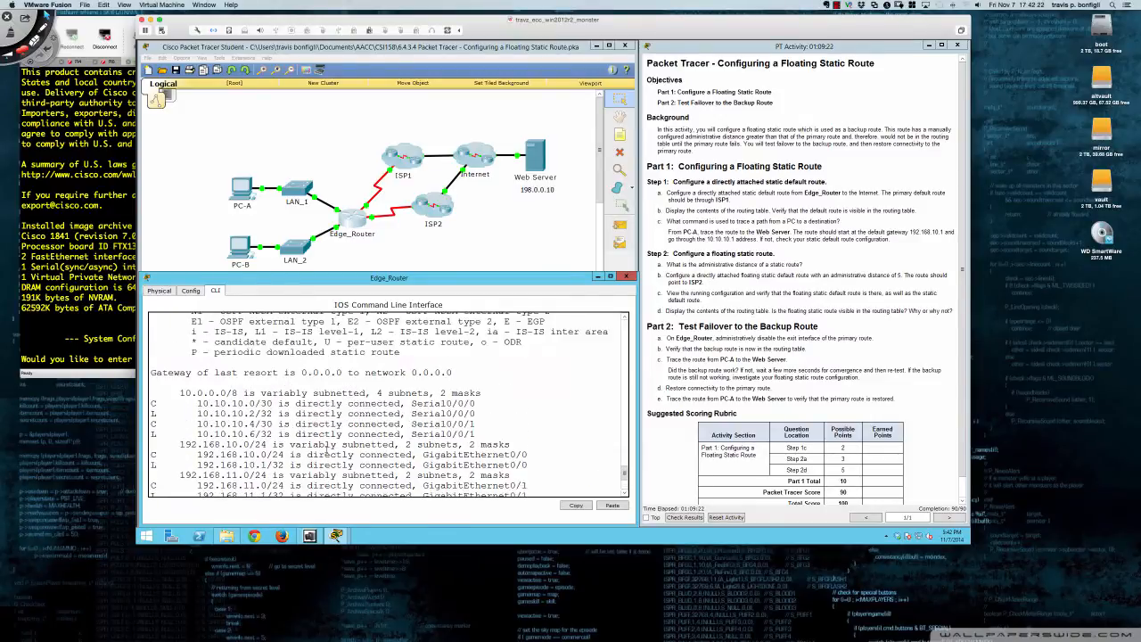
pyautogui.scroll(4, 325, 448)
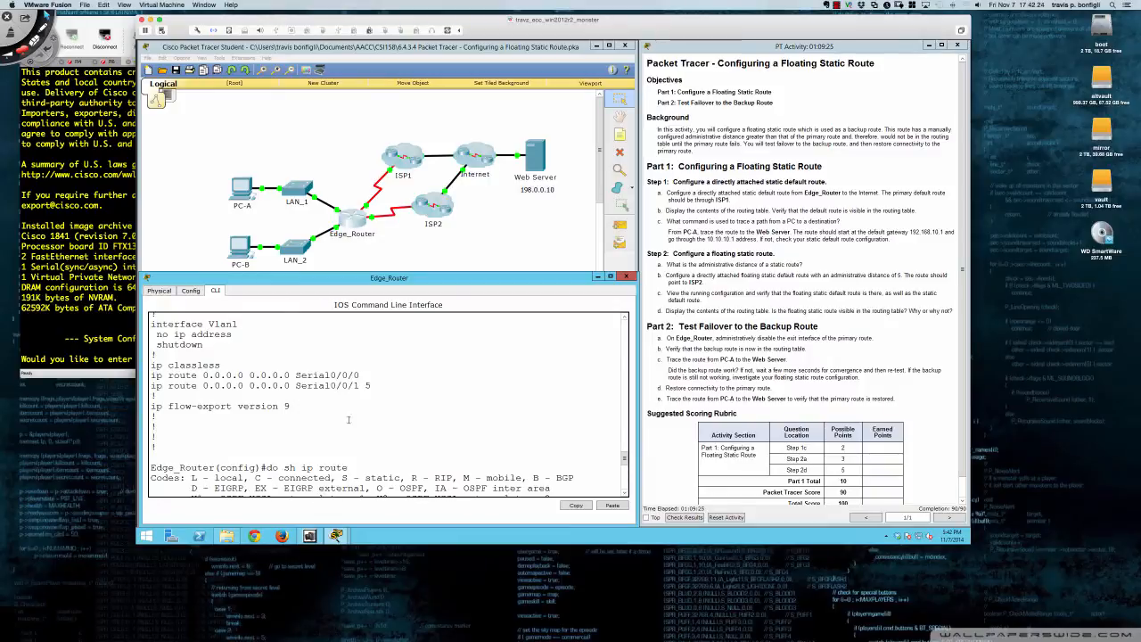
pyautogui.moveTo(371, 385); pyautogui.dragTo(365, 386)
pyautogui.scroll(-10, 382, 401)
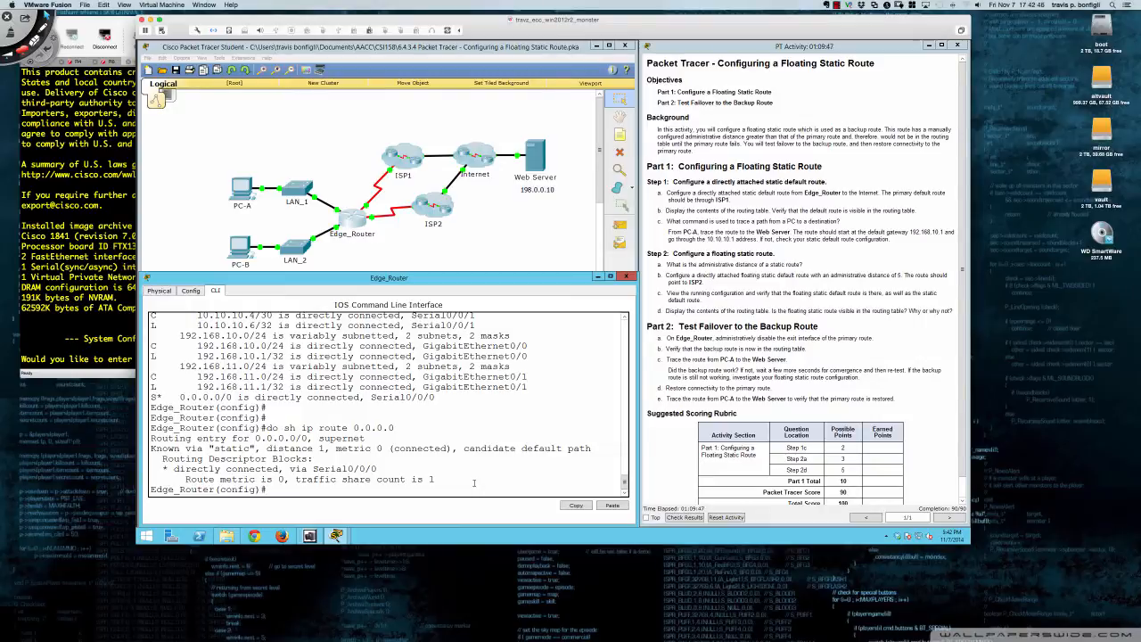
# - Administratively shut down interface Serial0/0/0 on Edge_Router to take the primary route's exit interface offline
pyautogui.press('Return')
pyautogui.press('Return')
pyautogui.press('Return')
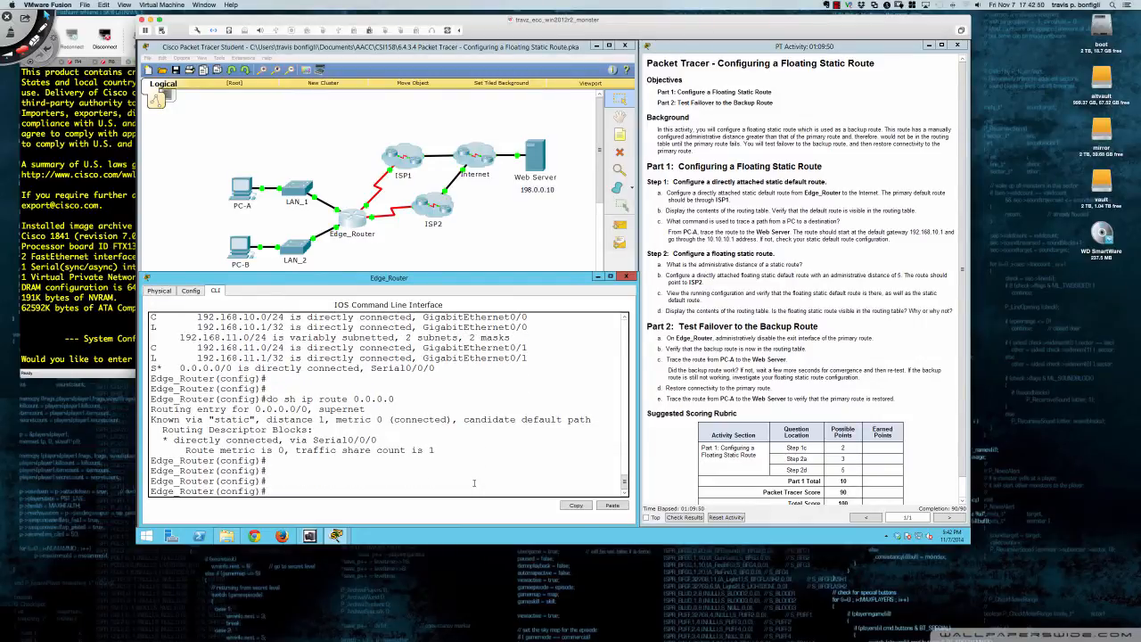
pyautogui.write('int s0/0/0')
pyautogui.press('Return')
pyautogui.press('Return')
pyautogui.press('Return')
pyautogui.press('Return')
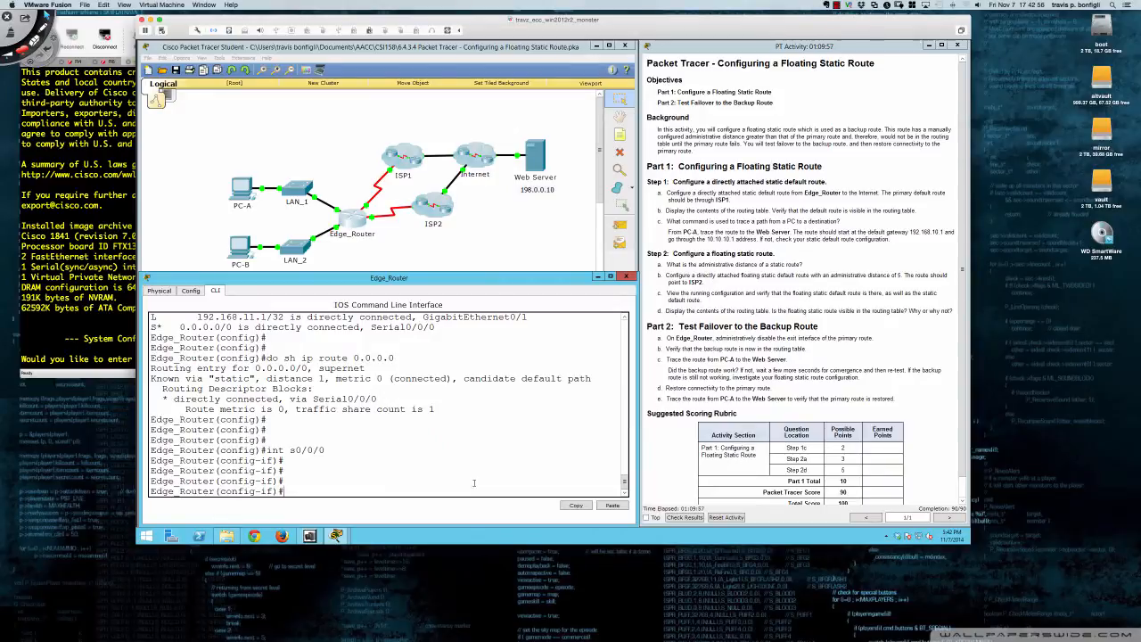
pyautogui.write('shut')
pyautogui.press('Tab')
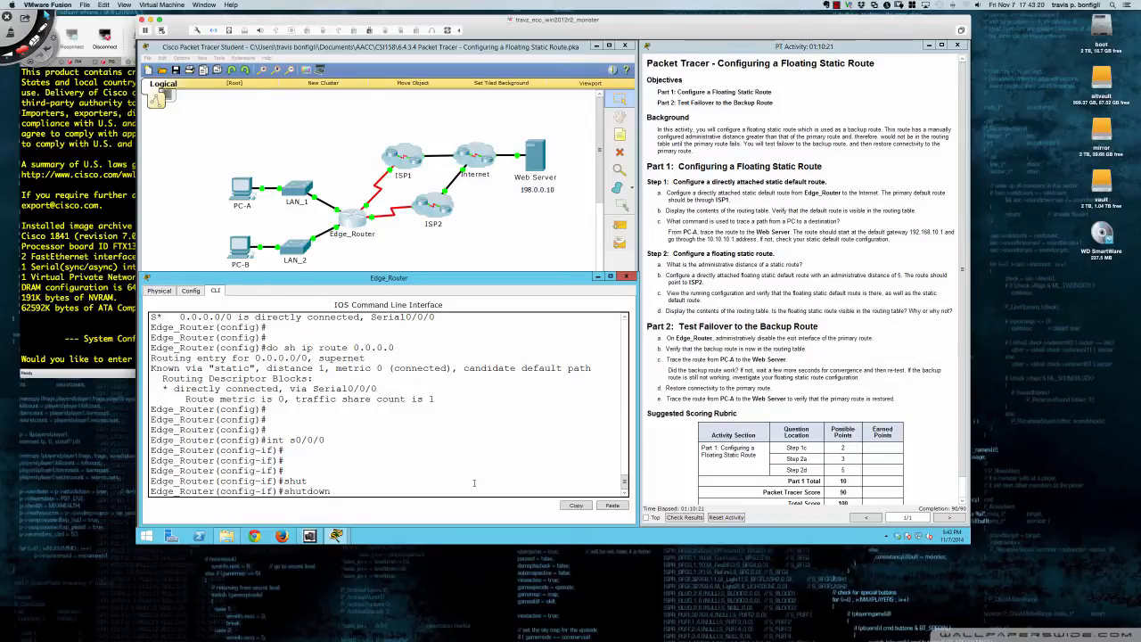
pyautogui.press('Return')
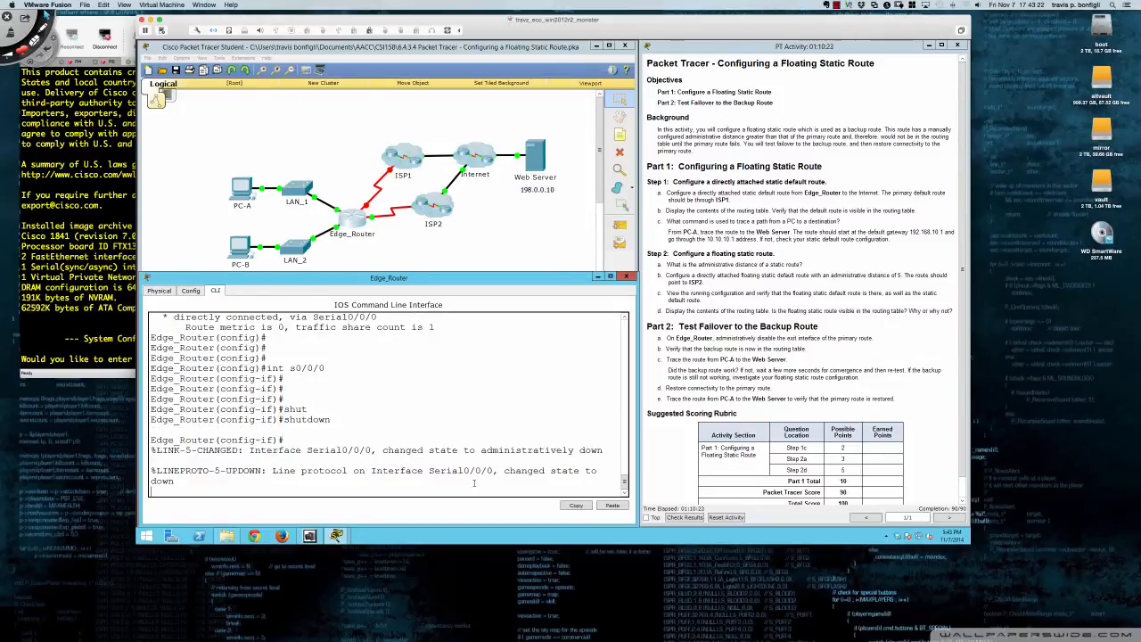
# - Display Edge_Router's IP routing table with Serial0/0/0 shut down and check which exit interface the static default route uses
pyautogui.press('Return')
pyautogui.press('Return')
pyautogui.press('Return')
pyautogui.press('Return')
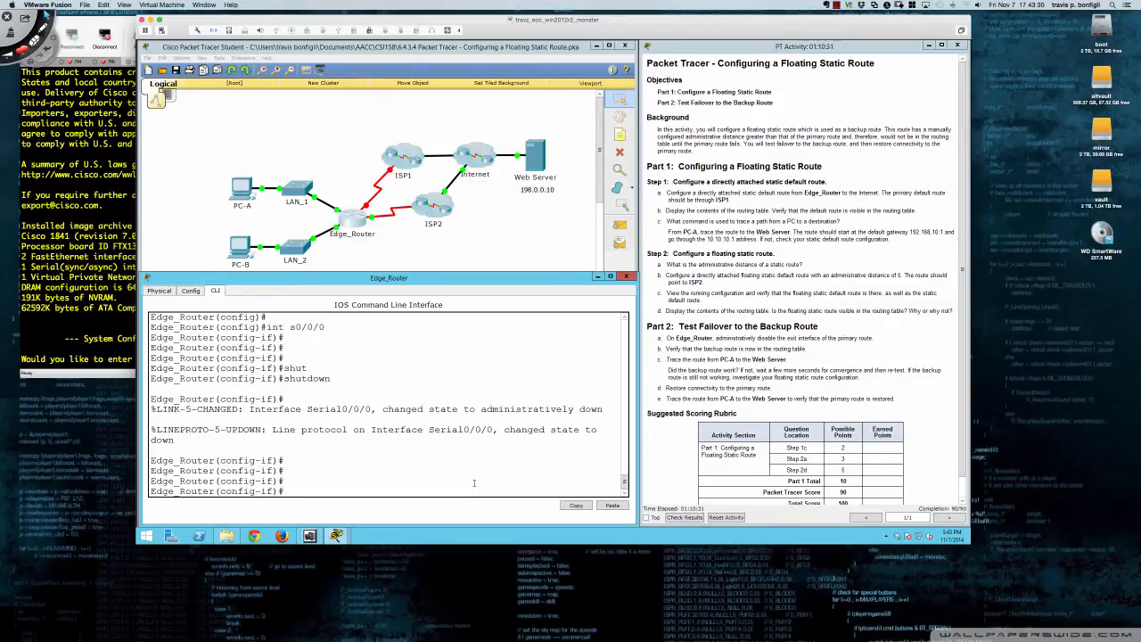
pyautogui.write('do sh ip route')
pyautogui.press('Return')
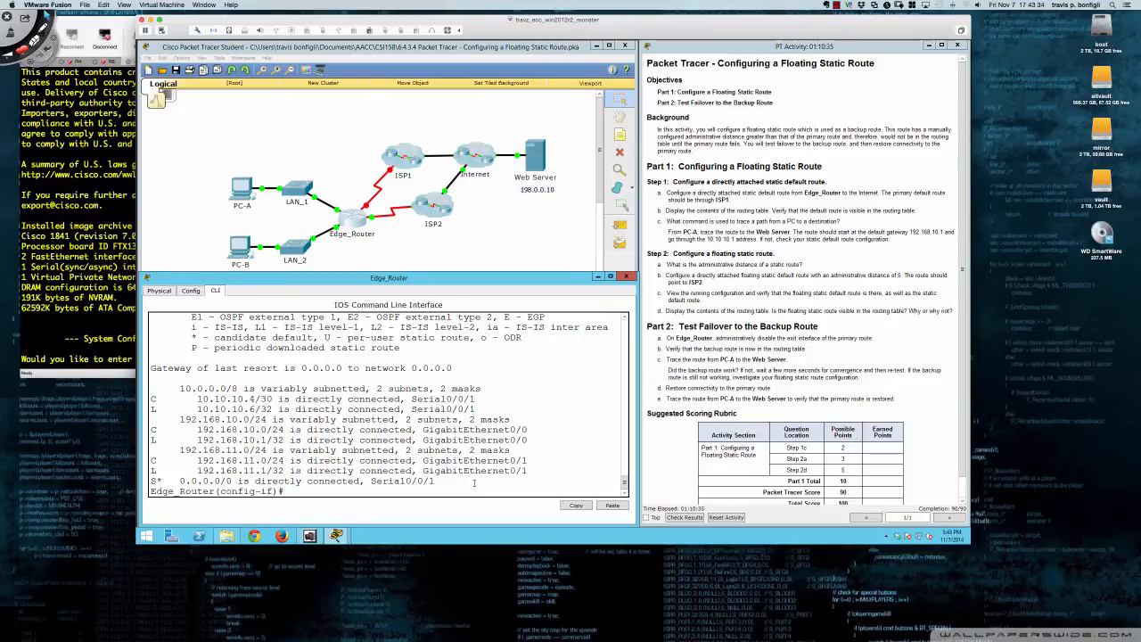
pyautogui.moveTo(153, 481); pyautogui.dragTo(434, 481)
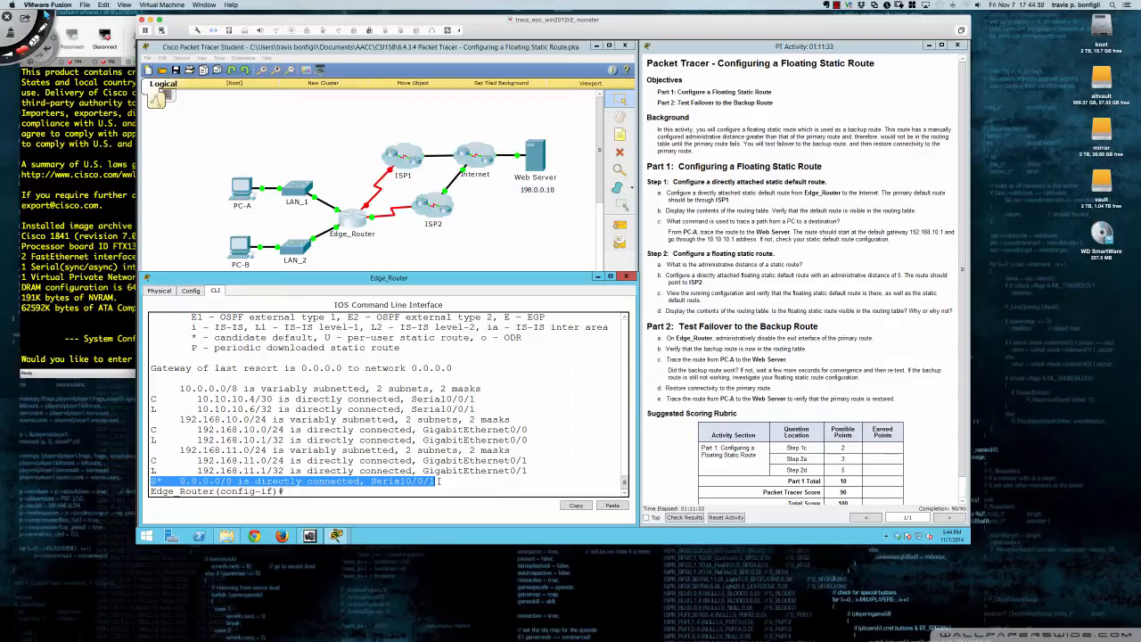
pyautogui.click(438, 480)
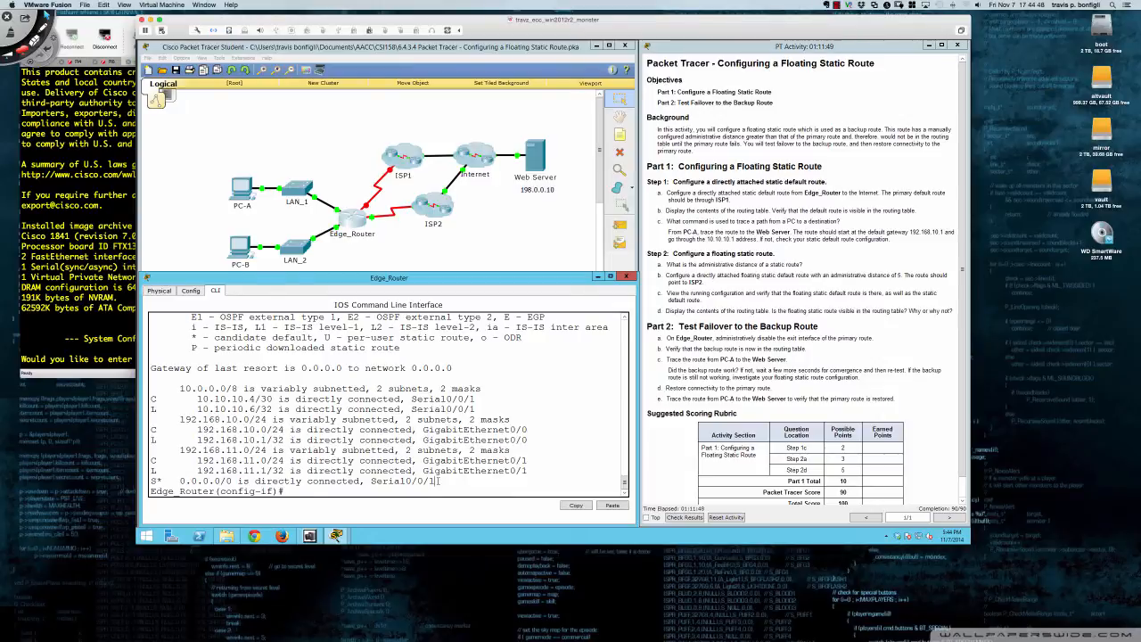
pyautogui.press('Return')
pyautogui.press('Return')
pyautogui.press('Return')
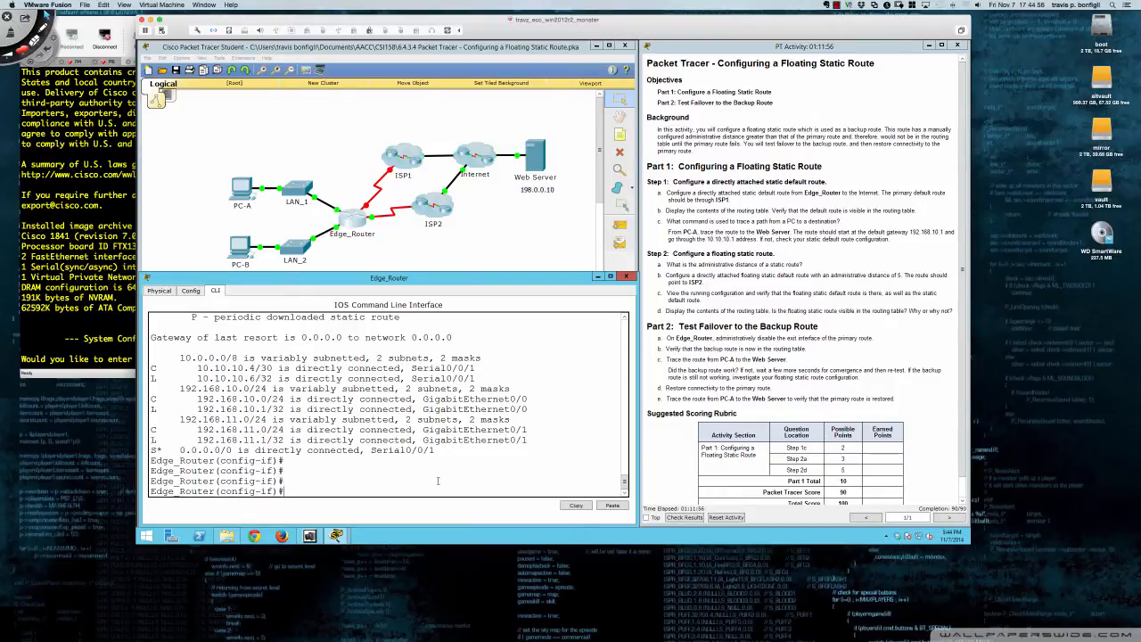
pyautogui.moveTo(156, 451); pyautogui.dragTo(440, 451)
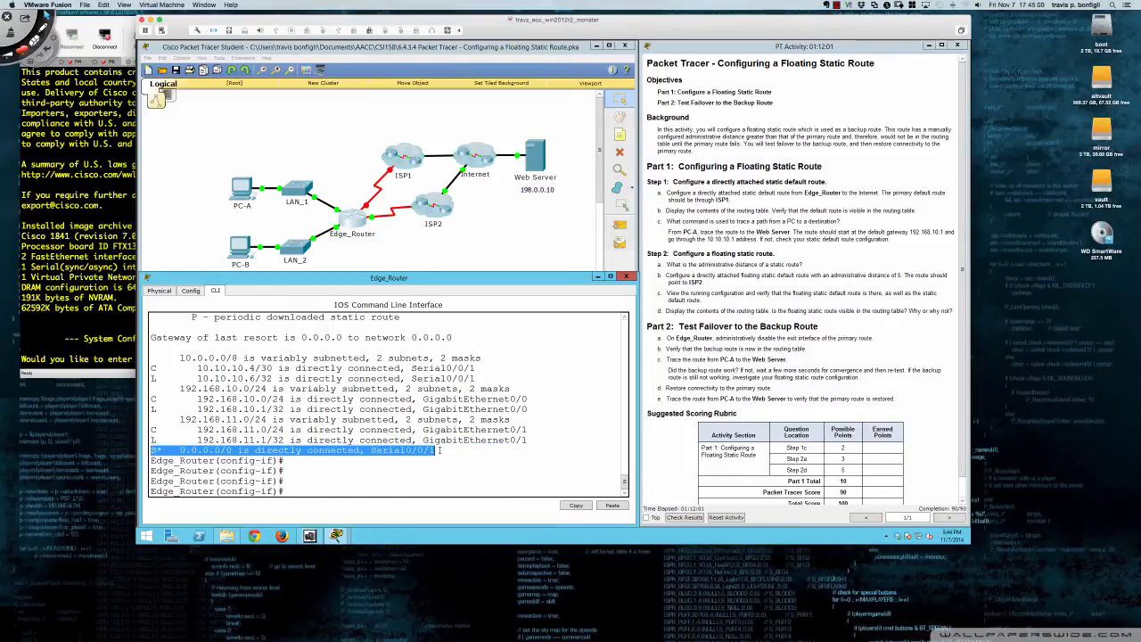
pyautogui.click(451, 452)
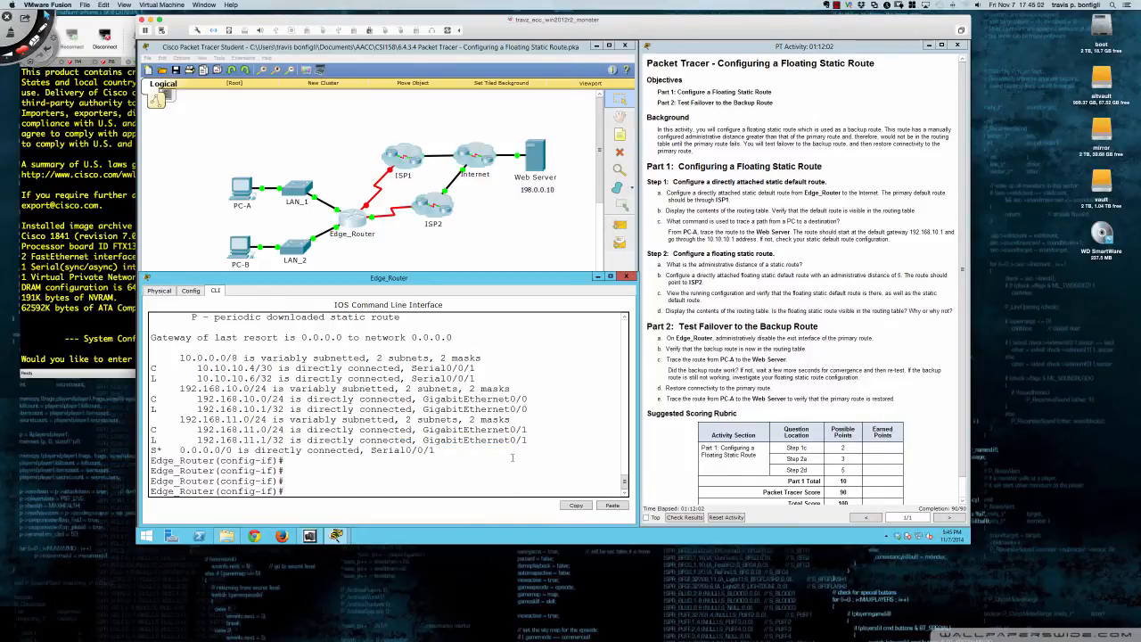
# - Show the detailed routing entry for 0.0.0.0 and check the administrative distance of the default route in use during failover
pyautogui.write('do sh ip route 0.0.0.0')
pyautogui.press('Return')
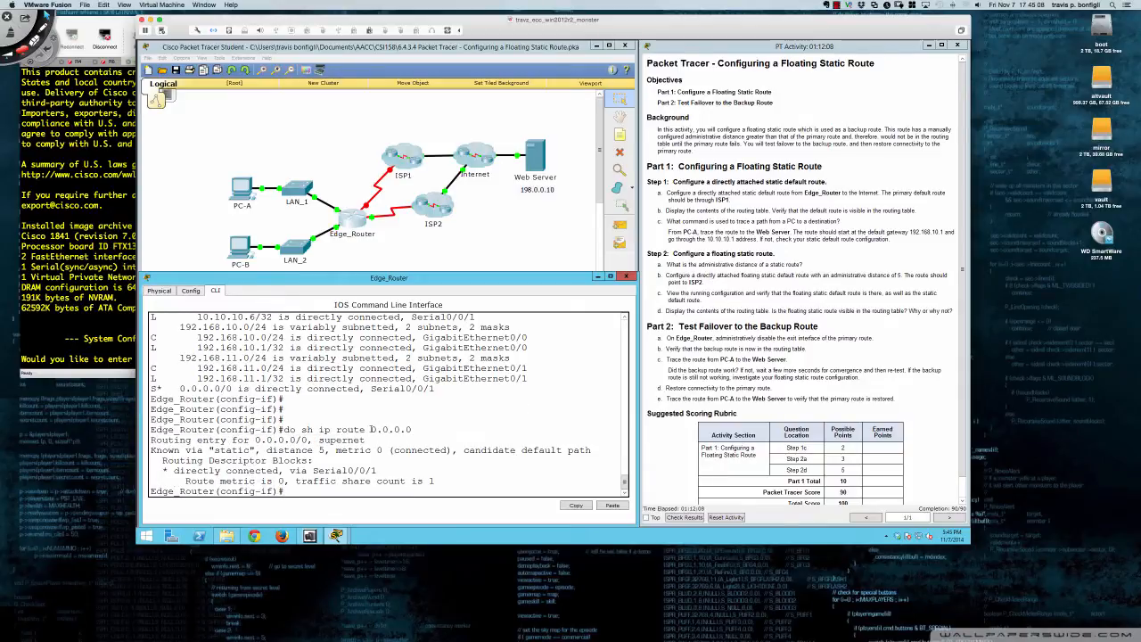
pyautogui.moveTo(370, 429); pyautogui.dragTo(413, 429)
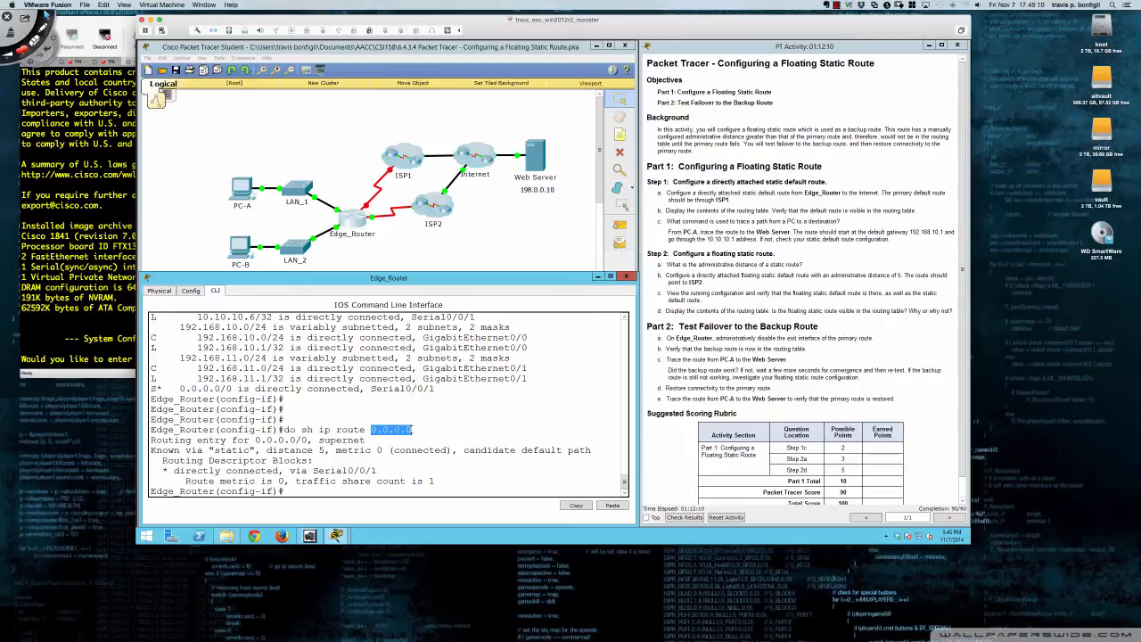
pyautogui.moveTo(302, 429); pyautogui.dragTo(412, 430)
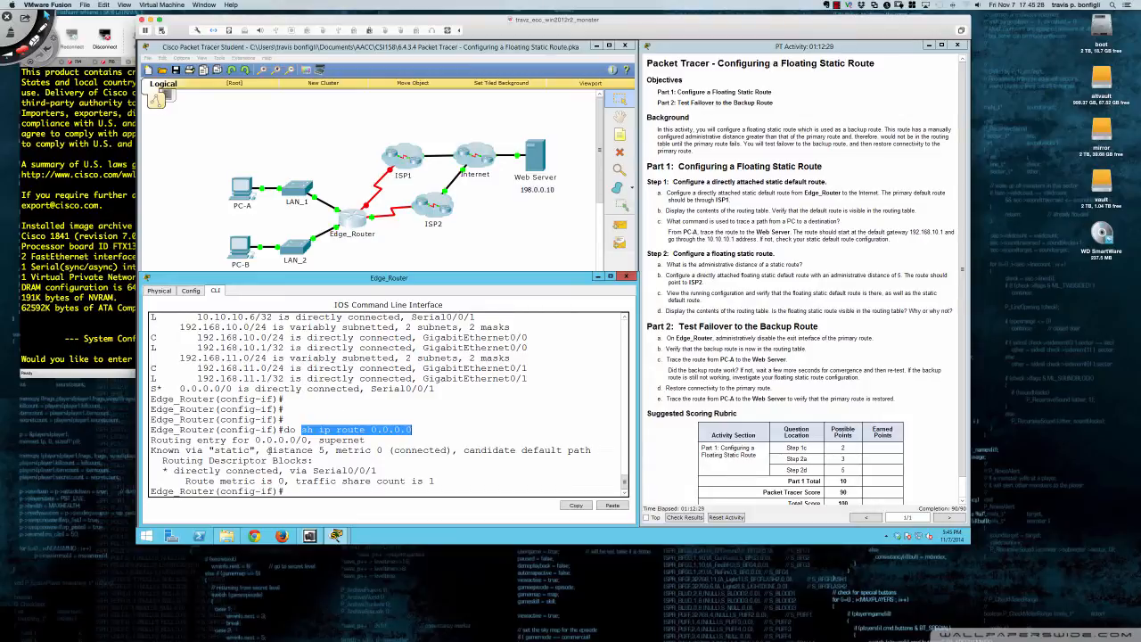
pyautogui.moveTo(267, 450); pyautogui.dragTo(328, 451)
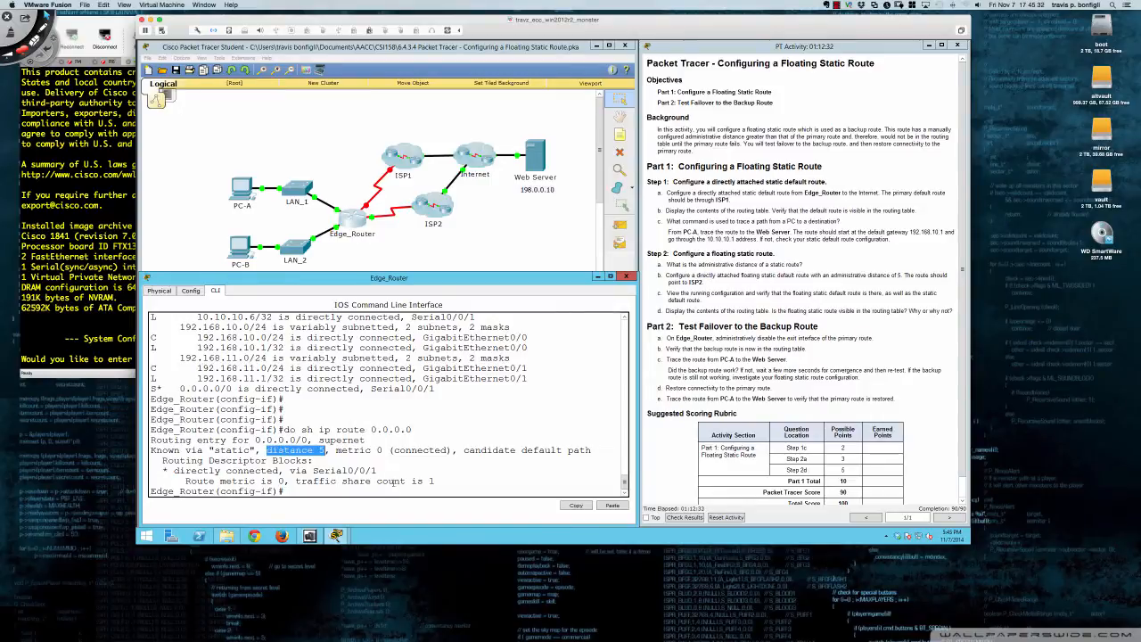
pyautogui.click(397, 490)
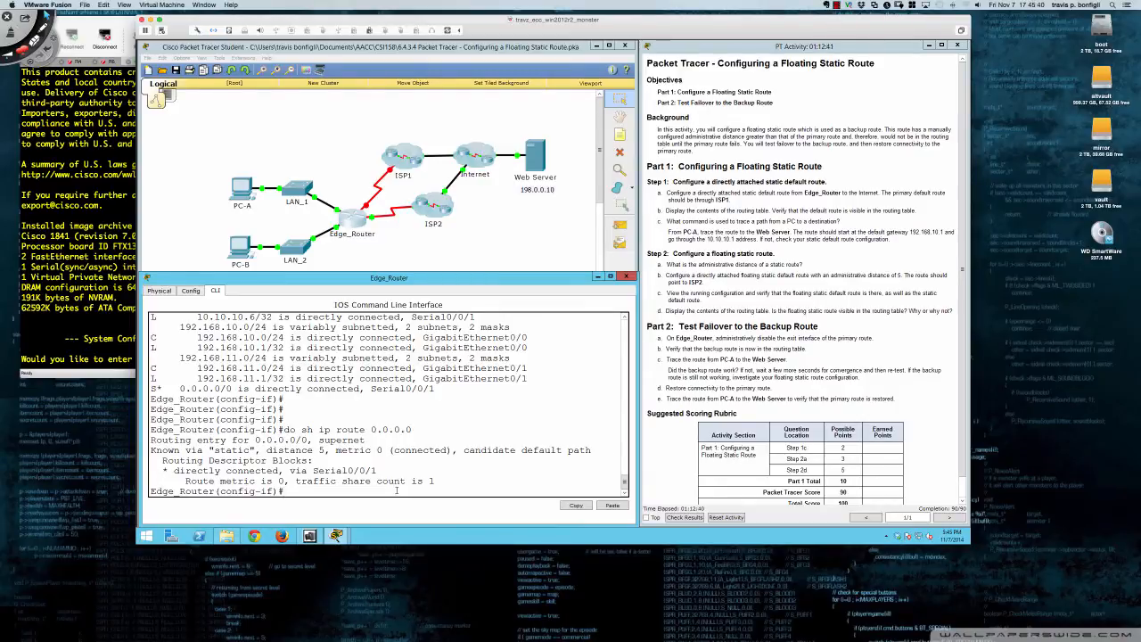
pyautogui.press('Return')
pyautogui.press('Return')
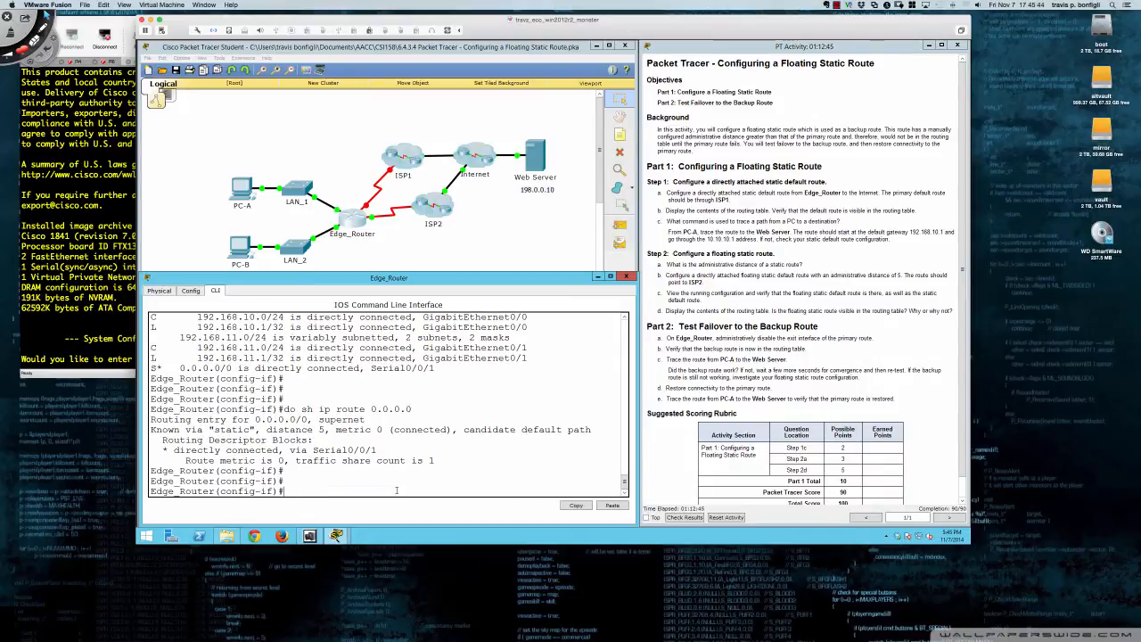
# - Trace the route from PC-A's command prompt to the Web Server at 198.0.0.10, then close the PC-A window
pyautogui.click(245, 192)
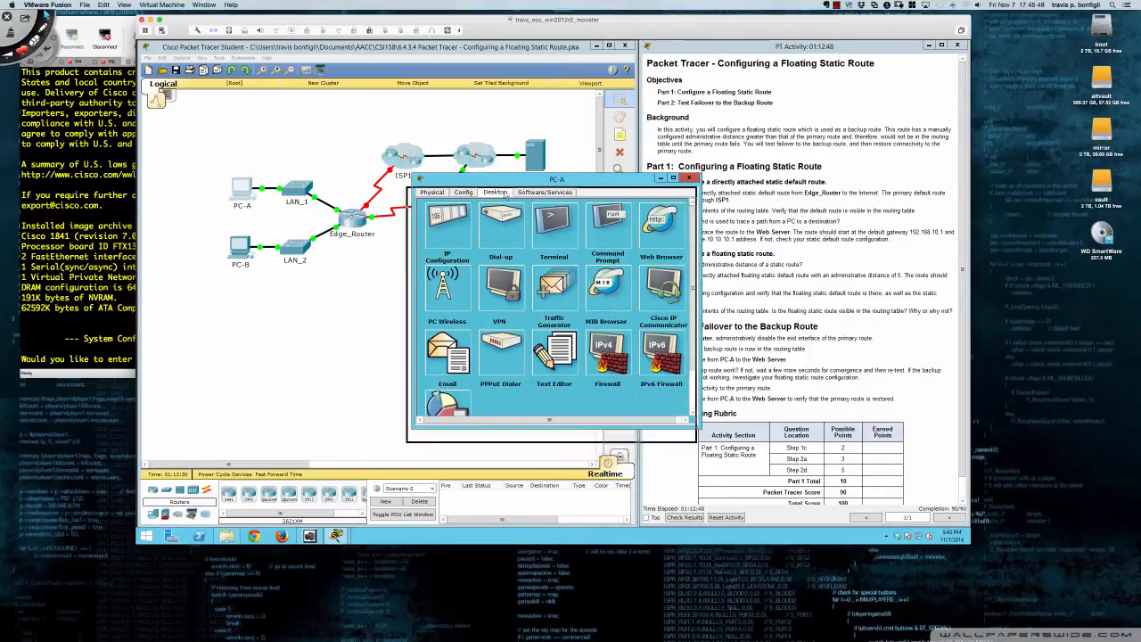
pyautogui.moveTo(510, 182); pyautogui.dragTo(361, 274)
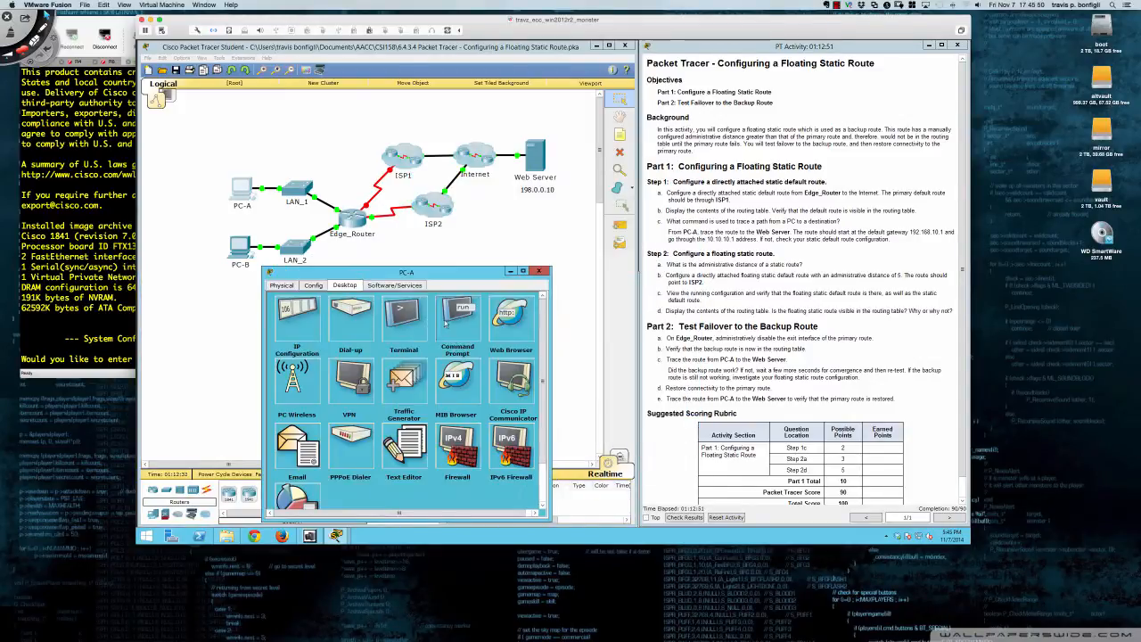
pyautogui.click(457, 310)
pyautogui.press('Up')
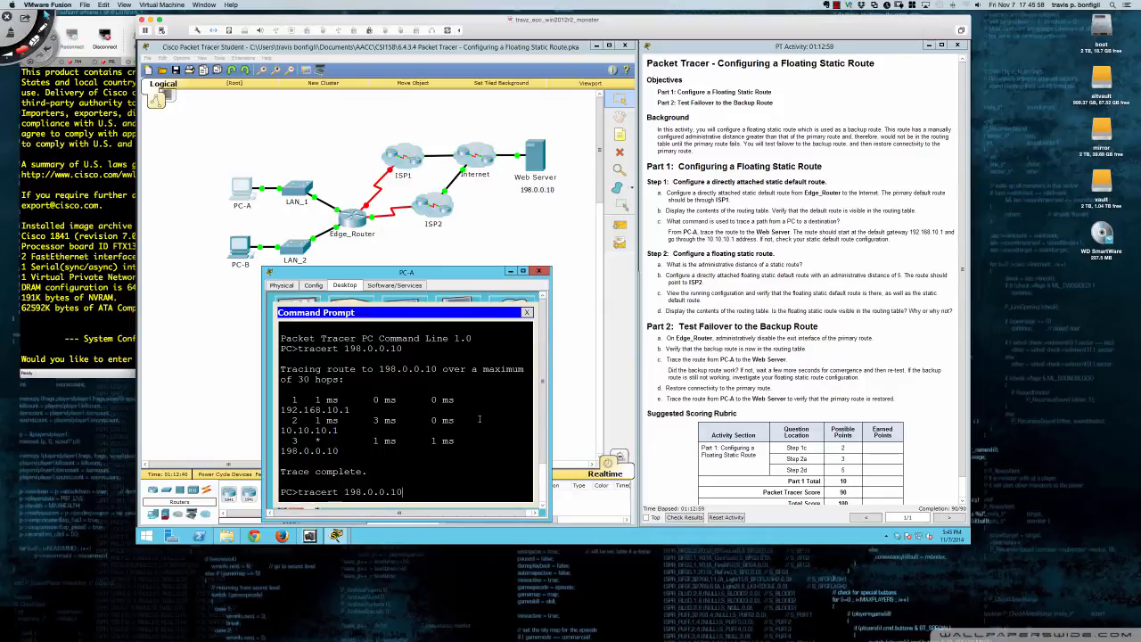
pyautogui.press('Return')
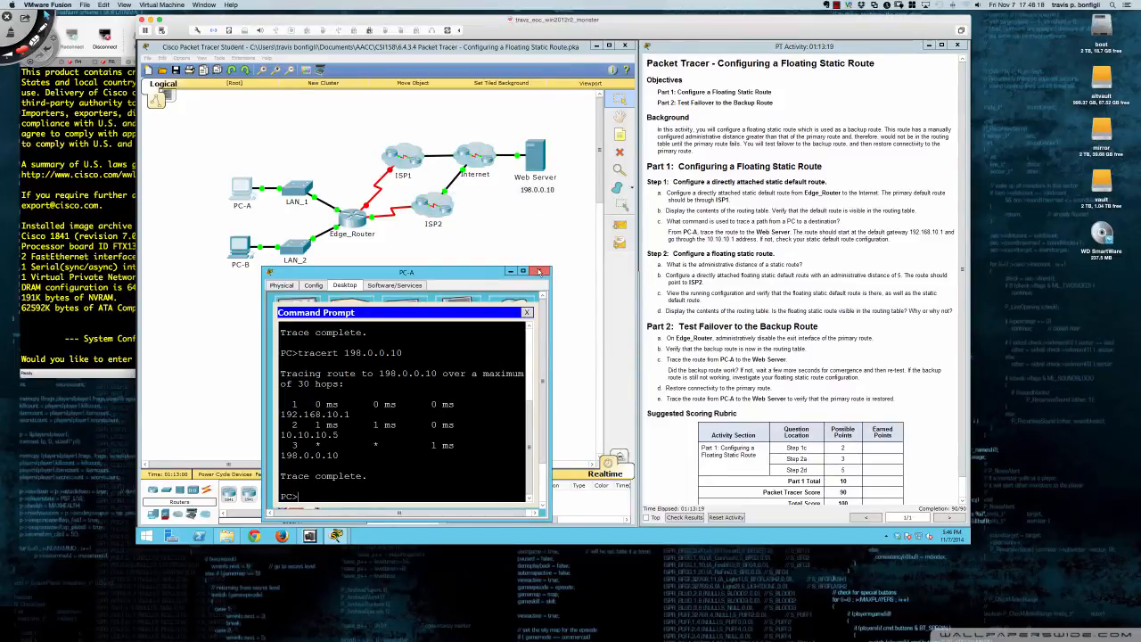
pyautogui.click(539, 271)
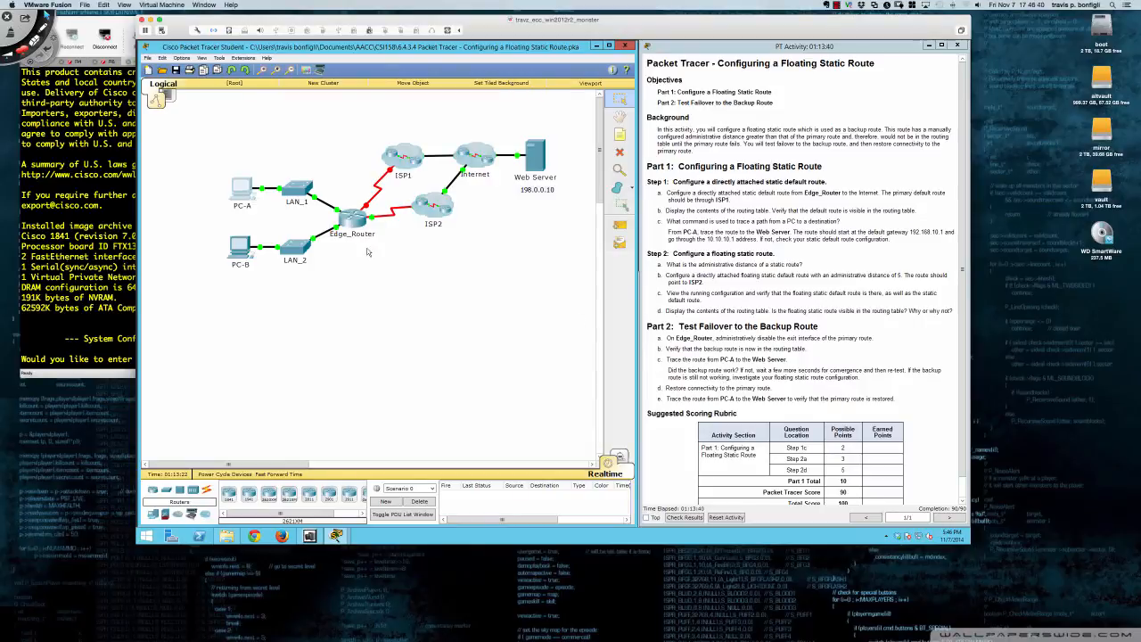
# - Return to Edge_Router's command line and re-enable interface Serial0/0/0 with no shut
pyautogui.click(357, 218)
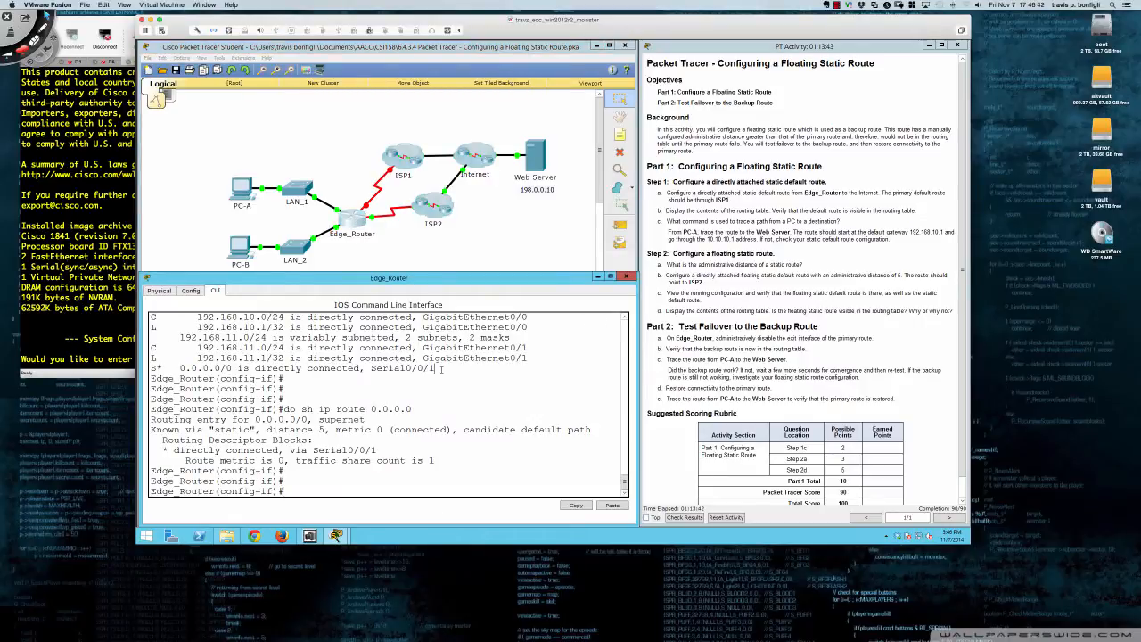
pyautogui.press('Return')
pyautogui.press('Return')
pyautogui.press('Return')
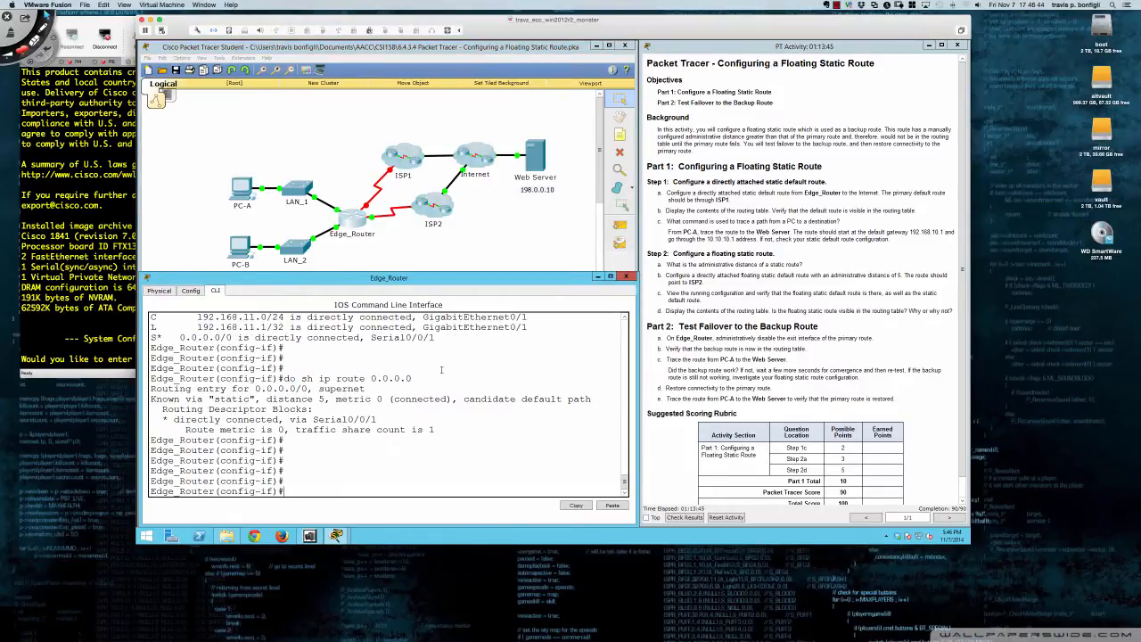
pyautogui.write('no shut')
pyautogui.press('Return')
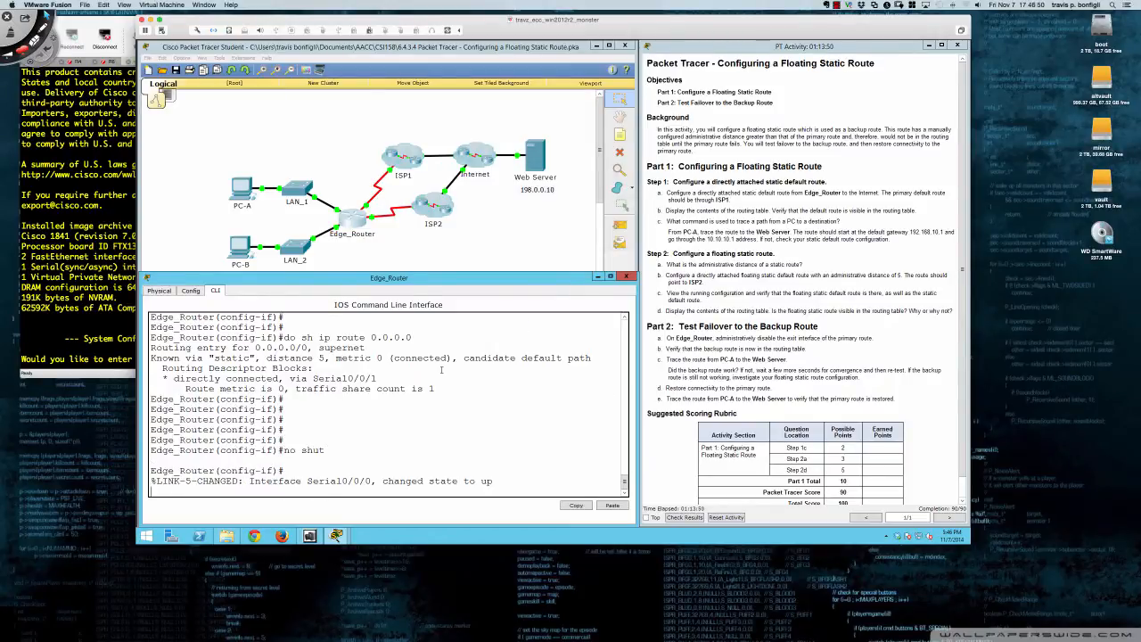
# - Query the 0.0.0.0 routing entry on Edge_Router repeatedly to watch for the switch back to the primary default route
pyautogui.press('Return')
pyautogui.press('Return')
pyautogui.press('Return')
pyautogui.press('Up')
pyautogui.press('Up')
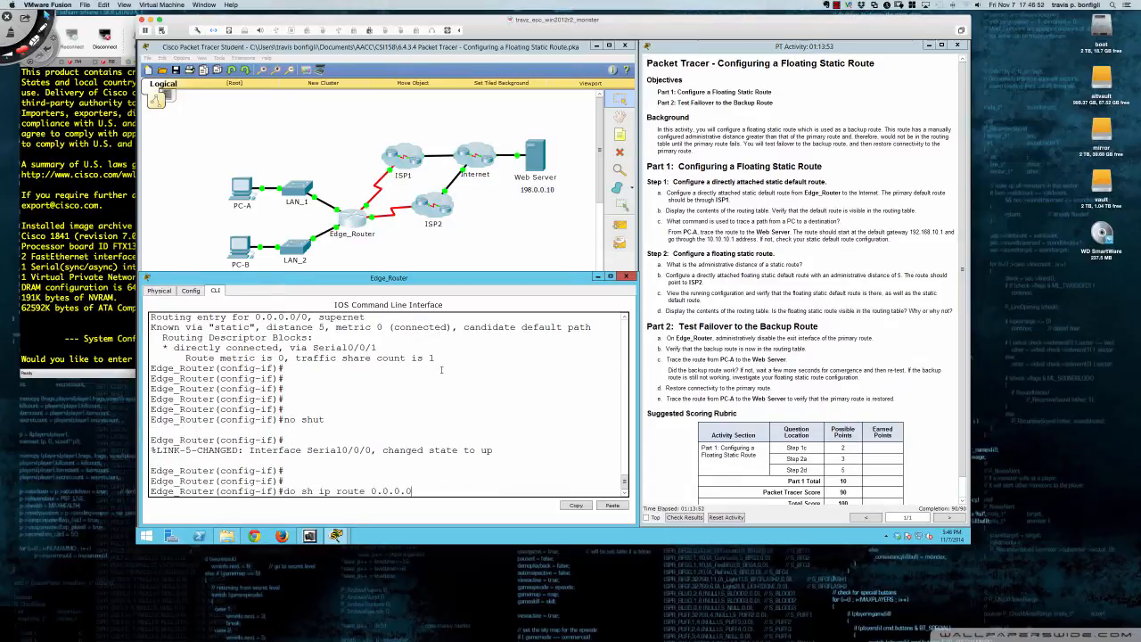
pyautogui.press('Return')
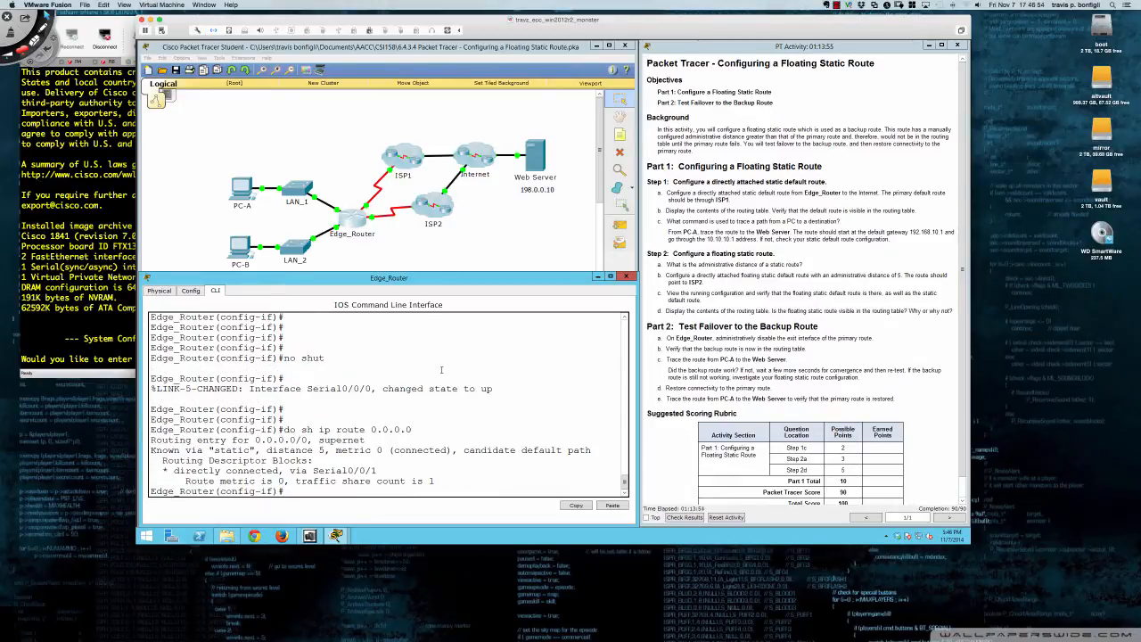
pyautogui.press('Up')
pyautogui.press('Return')
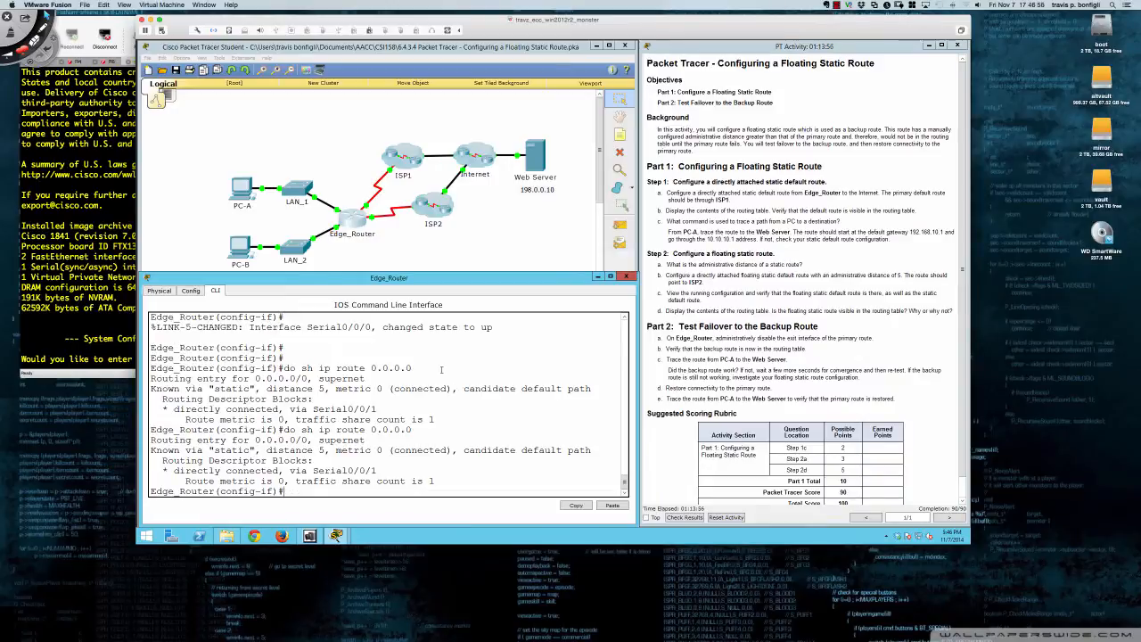
pyautogui.press('Up')
pyautogui.press('Return')
pyautogui.press('Up')
pyautogui.press('Return')
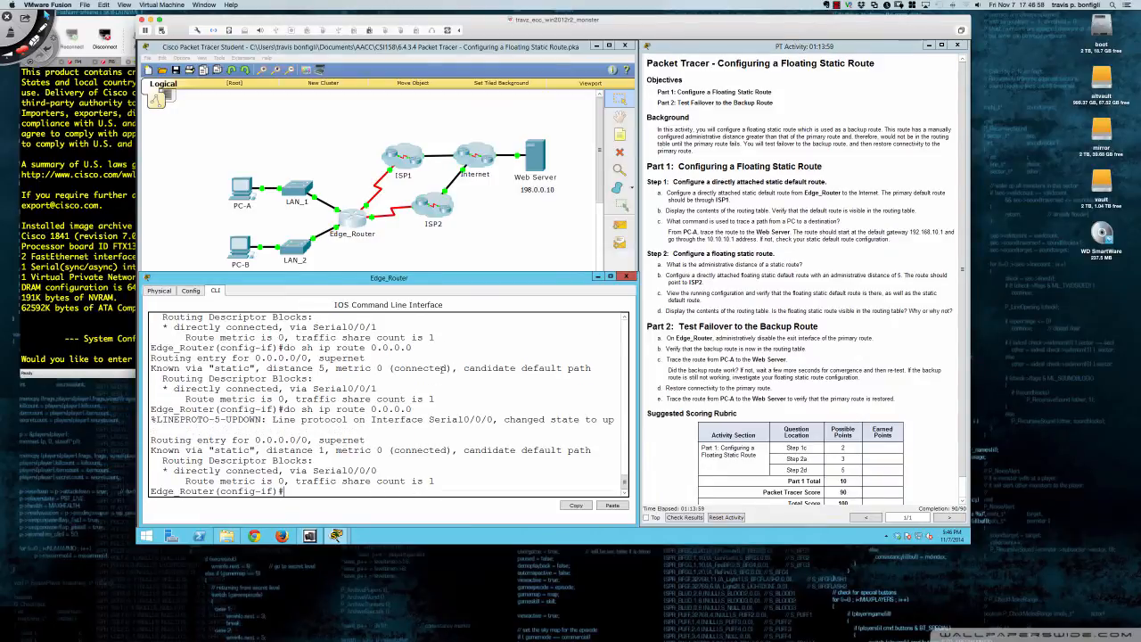
pyautogui.press('Up')
pyautogui.press('Return')
pyautogui.press('Up')
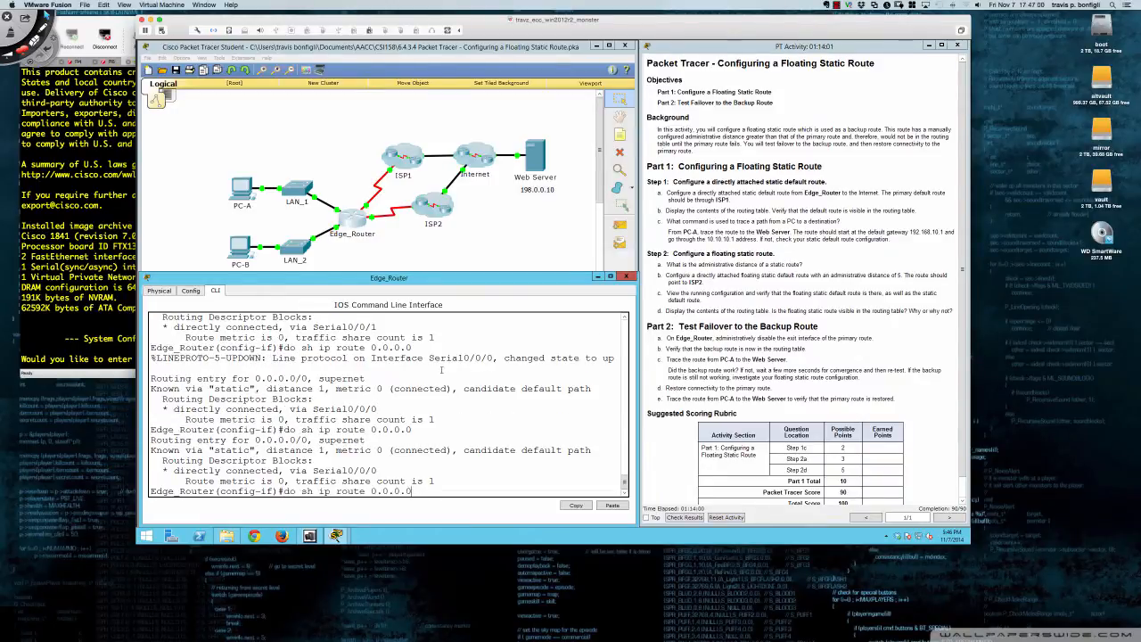
pyautogui.press('Return')
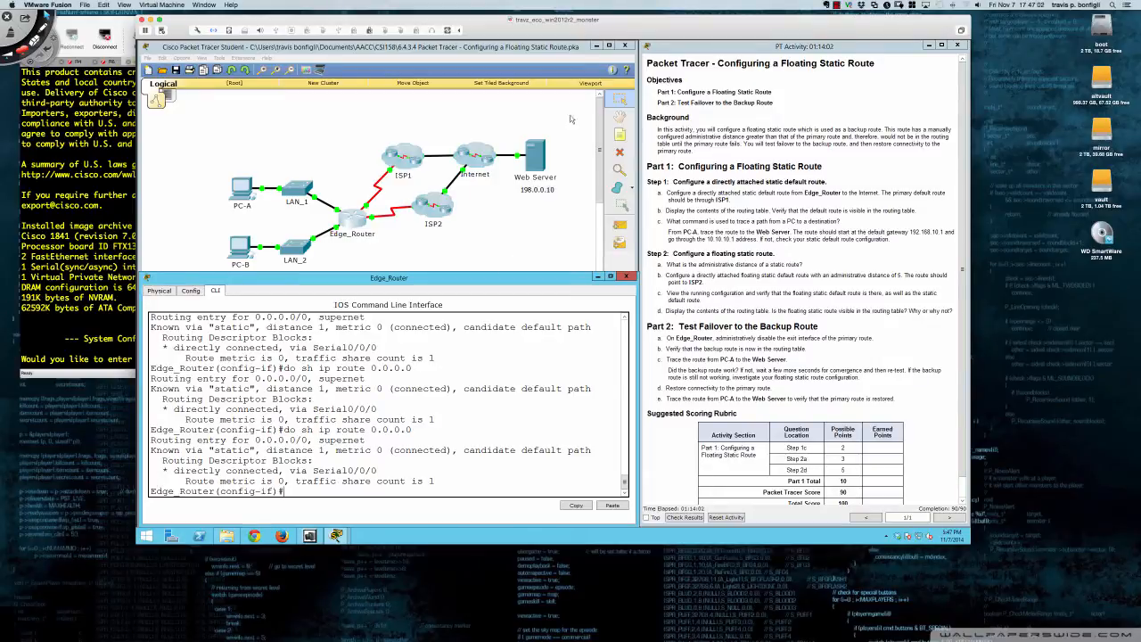
# - Review the earlier 0.0.0.0 query outputs around the Serial0/0/0 line protocol change and compare the default route's distance
pyautogui.click(836, 5)
pyautogui.scroll(2, 369, 392)
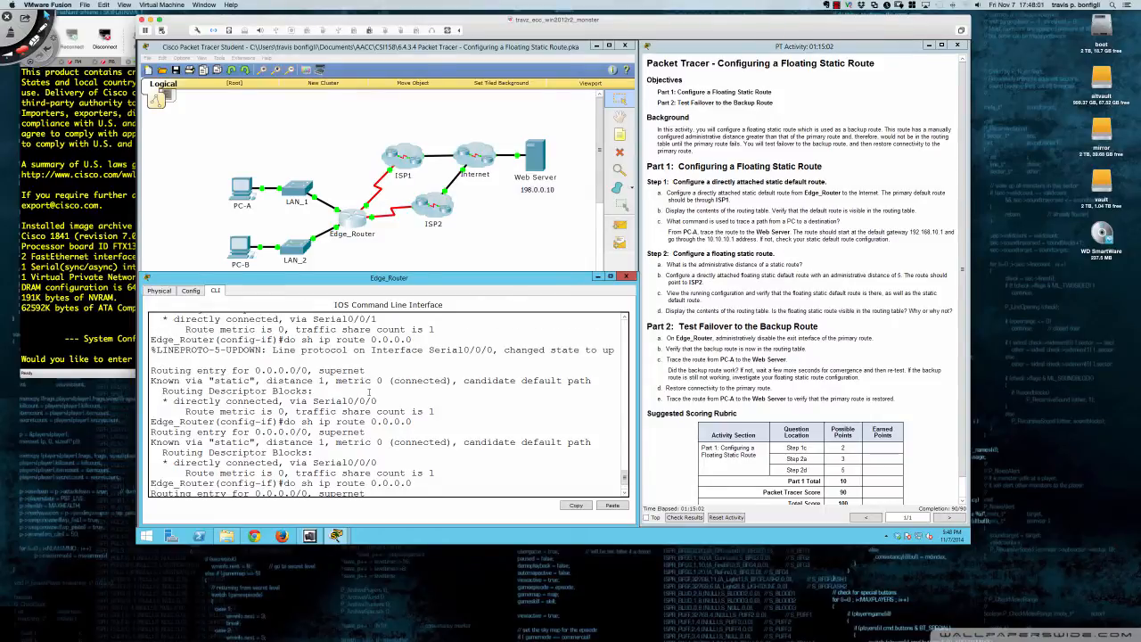
pyautogui.scroll(2, 370, 393)
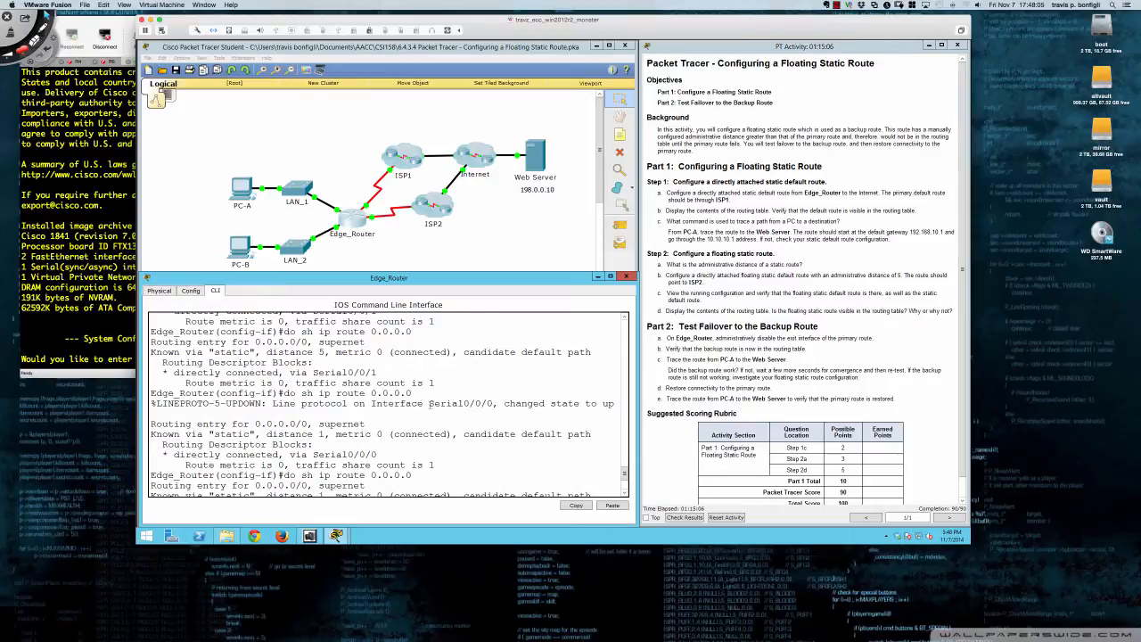
pyautogui.scroll(-2, 401, 403)
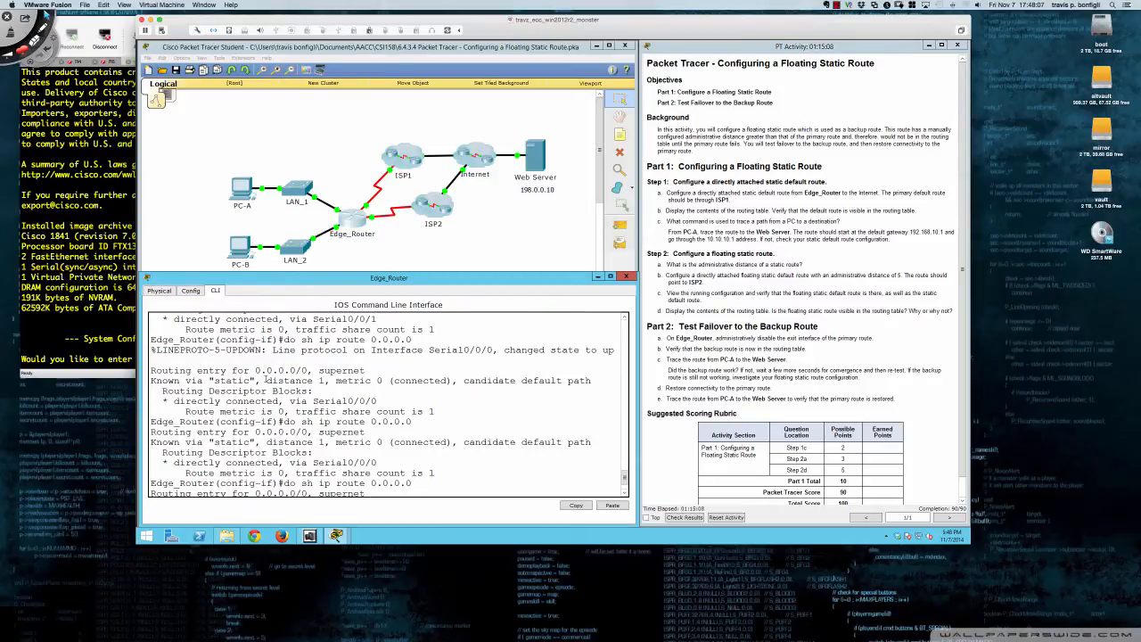
pyautogui.moveTo(265, 380); pyautogui.dragTo(328, 381)
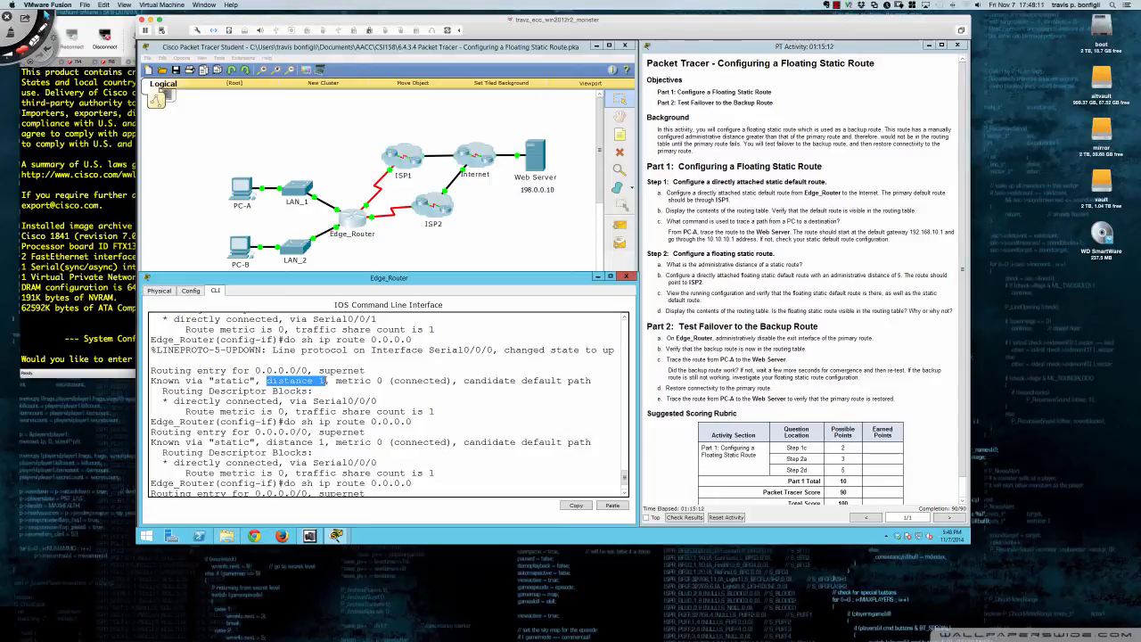
# - Display Edge_Router's full routing table with do sh ip route and check its static default route against the earlier 0.0.0.0 query outputs
pyautogui.scroll(1, 325, 381)
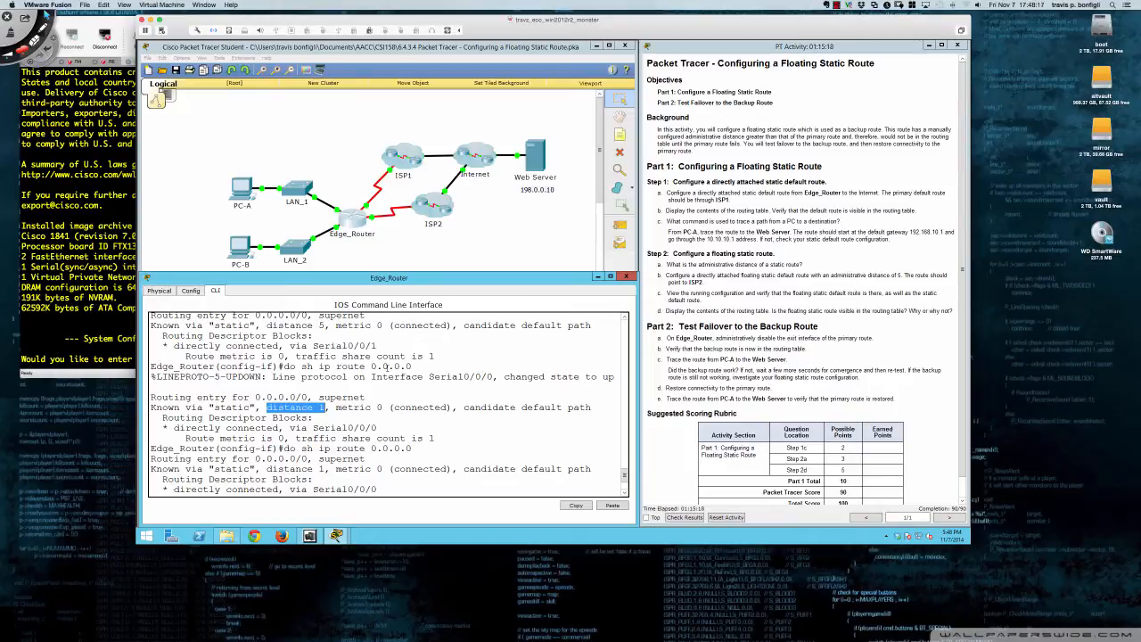
pyautogui.scroll(-3, 329, 406)
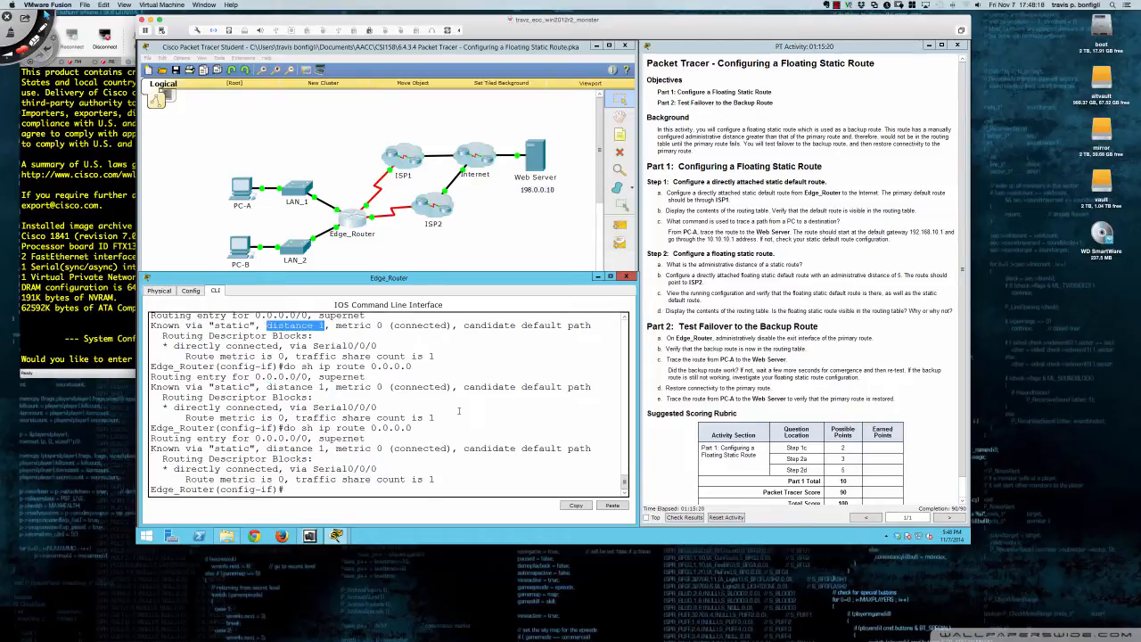
pyautogui.press('Return')
pyautogui.press('Return')
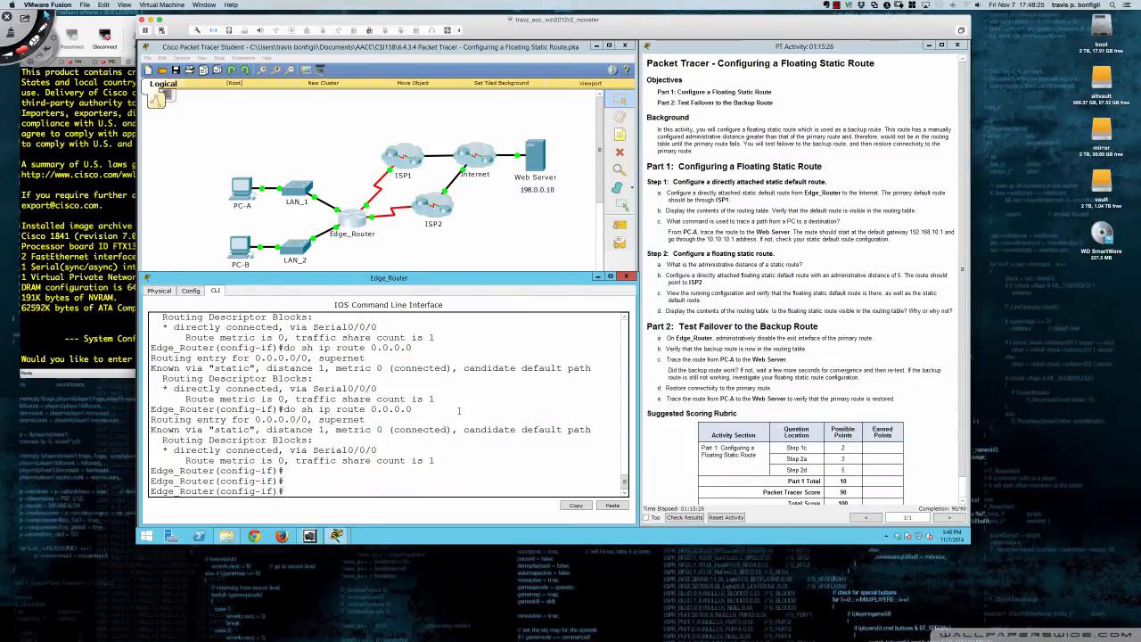
pyautogui.write('do sh ip route')
pyautogui.press('Return')
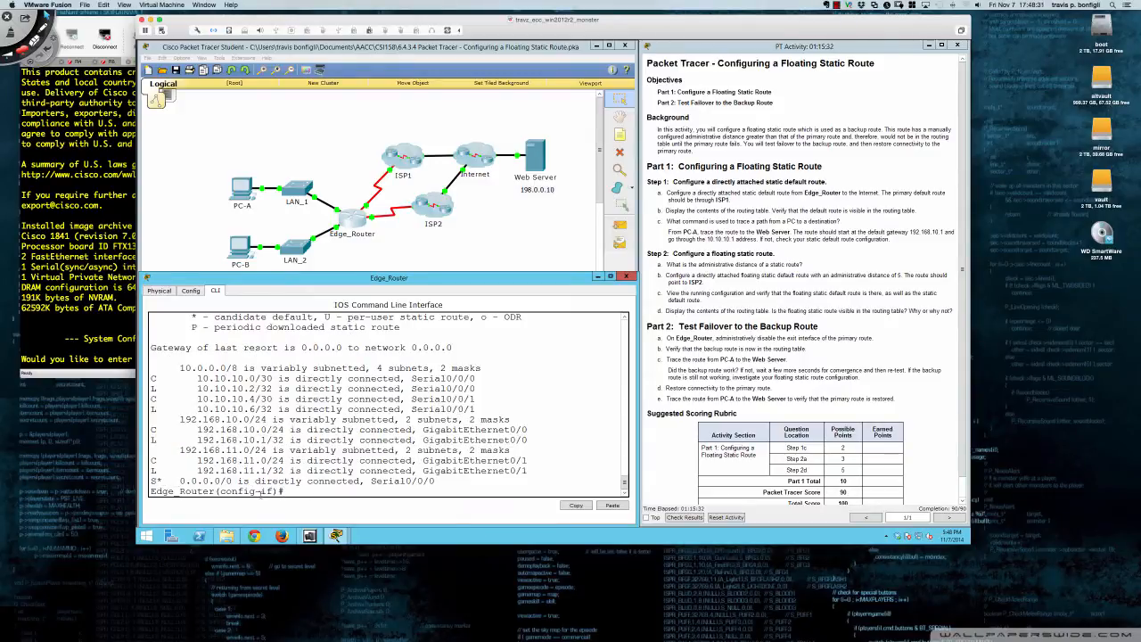
pyautogui.moveTo(150, 481); pyautogui.dragTo(436, 482)
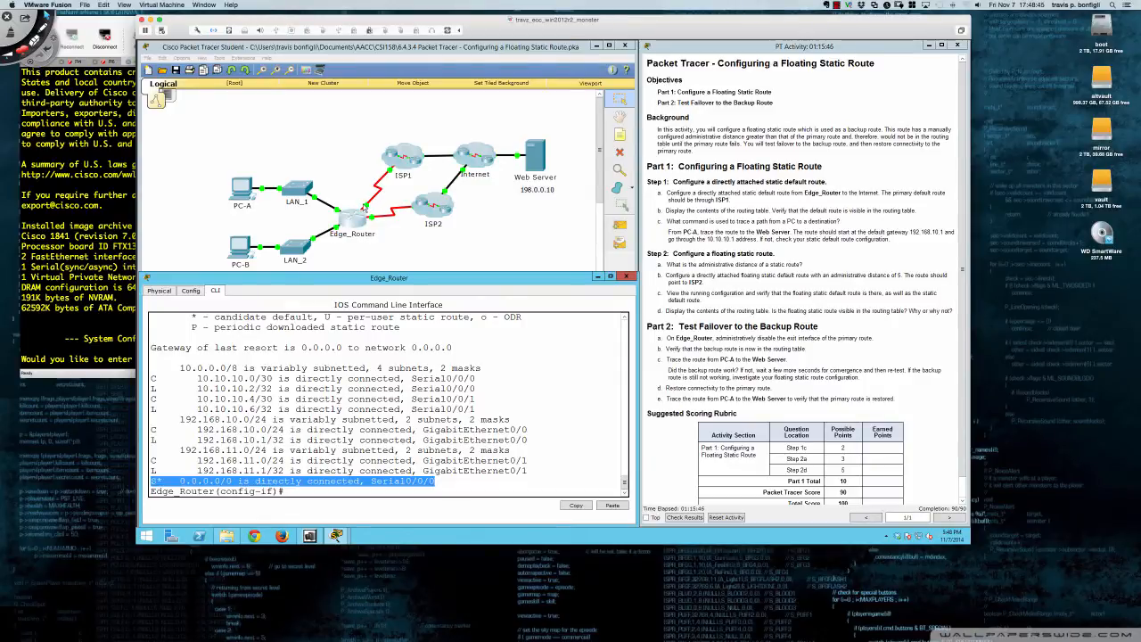
pyautogui.click(443, 481)
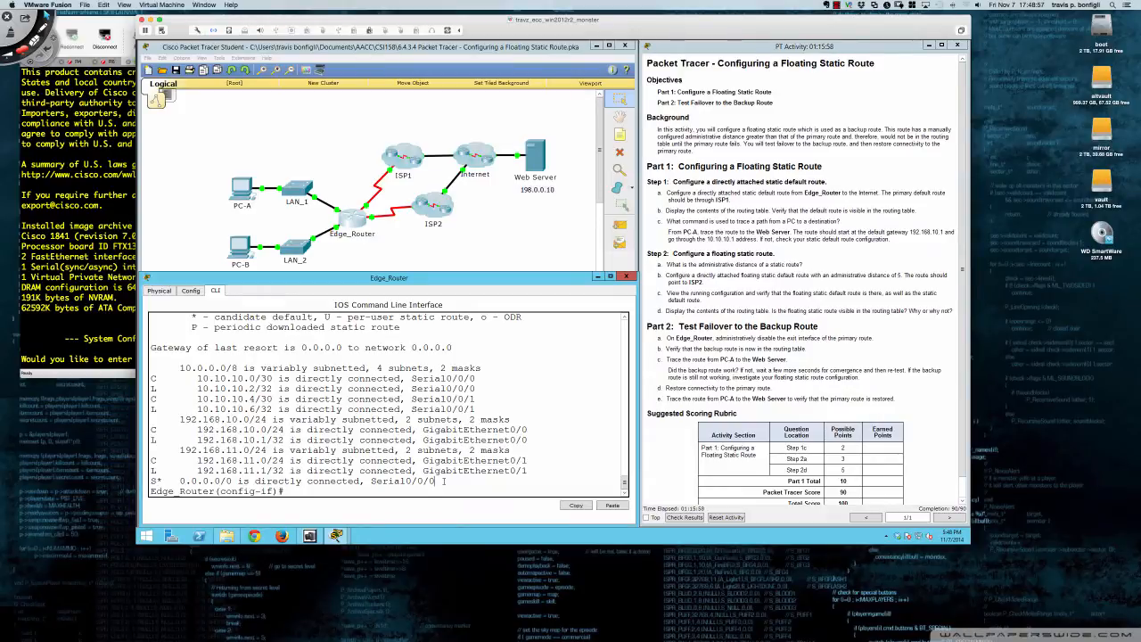
pyautogui.scroll(5, 444, 482)
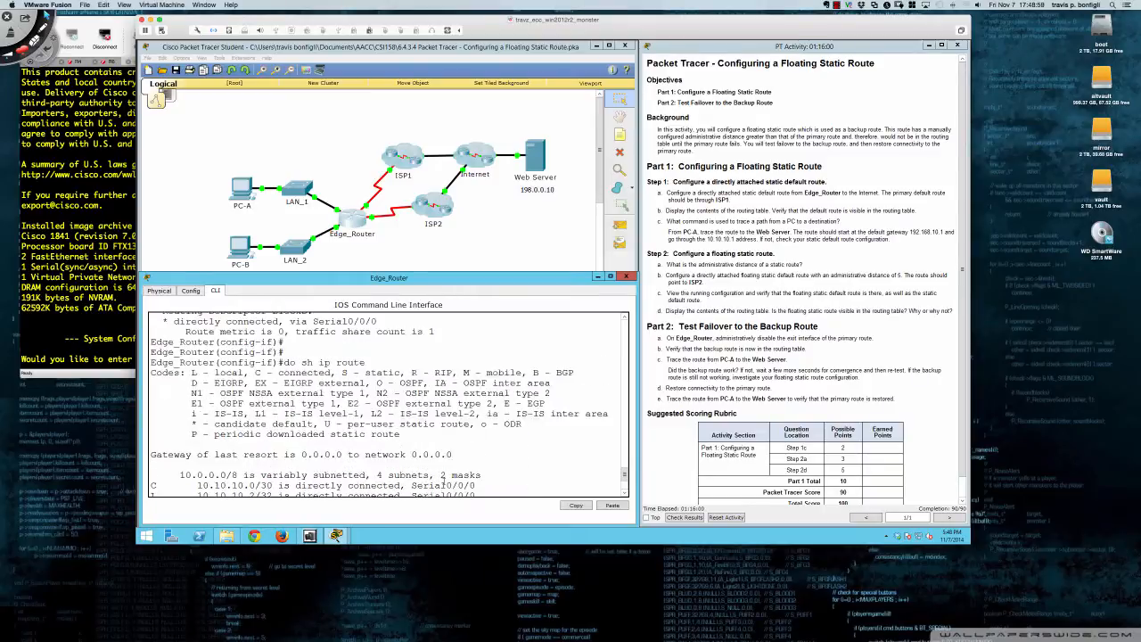
pyautogui.scroll(4, 443, 479)
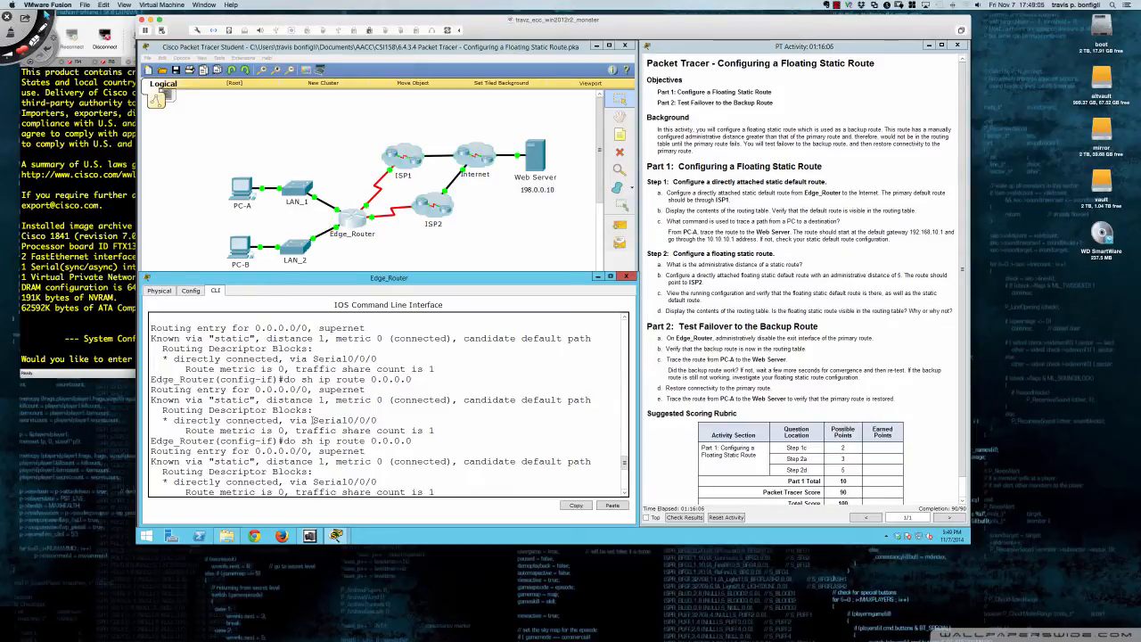
pyautogui.scroll(-2, 313, 420)
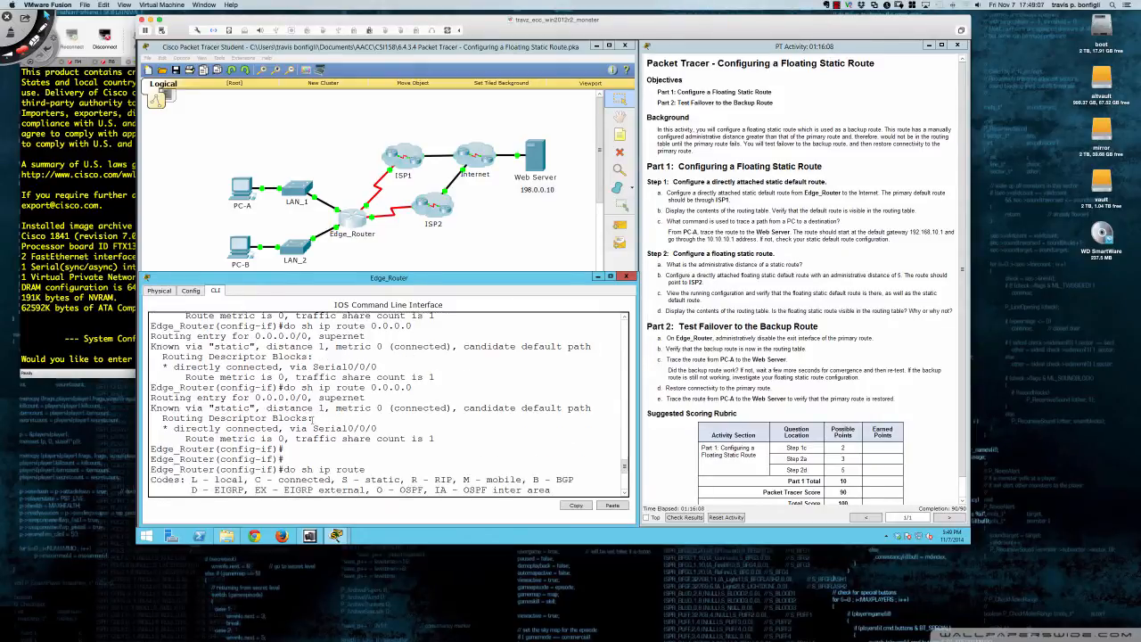
pyautogui.scroll(-8, 313, 419)
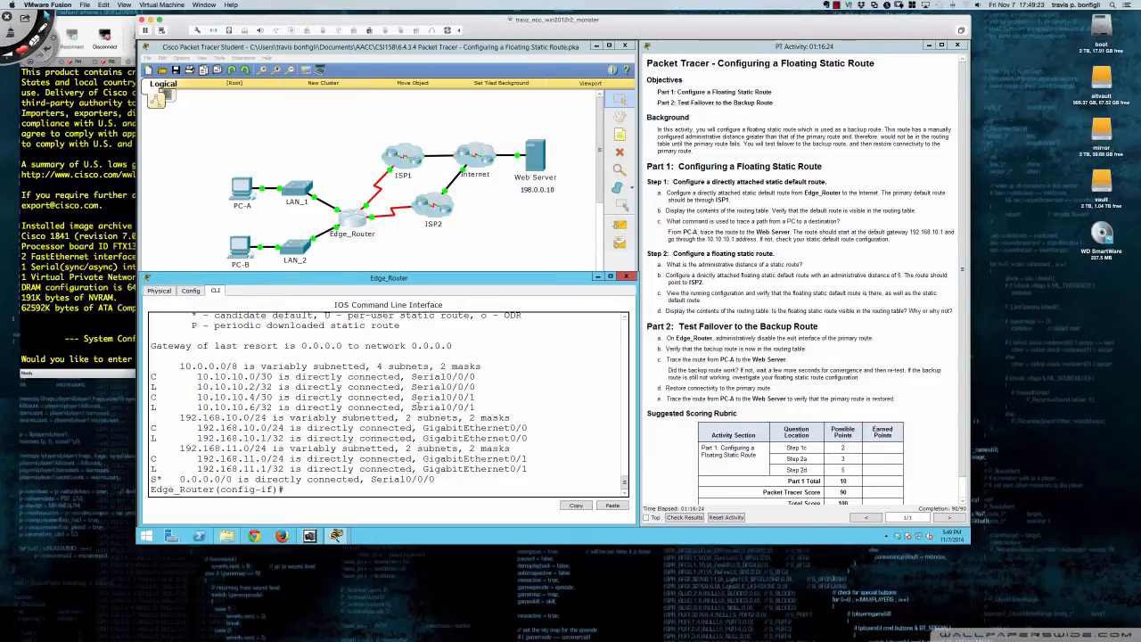
# - Rerun tracert 198.0.0.10 from PC-A's command prompt to verify the primary route to the Web Server, and close the PC-A window
pyautogui.click(234, 193)
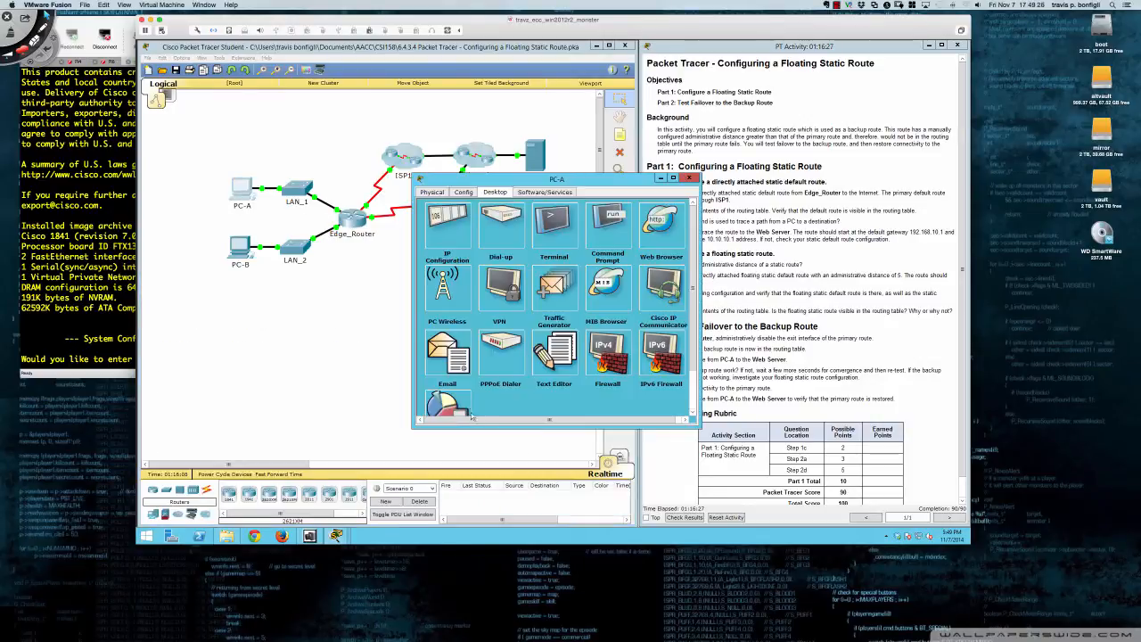
pyautogui.click(607, 223)
pyautogui.press('Return')
pyautogui.press('Return')
pyautogui.press('Return')
pyautogui.press('Return')
pyautogui.press('Return')
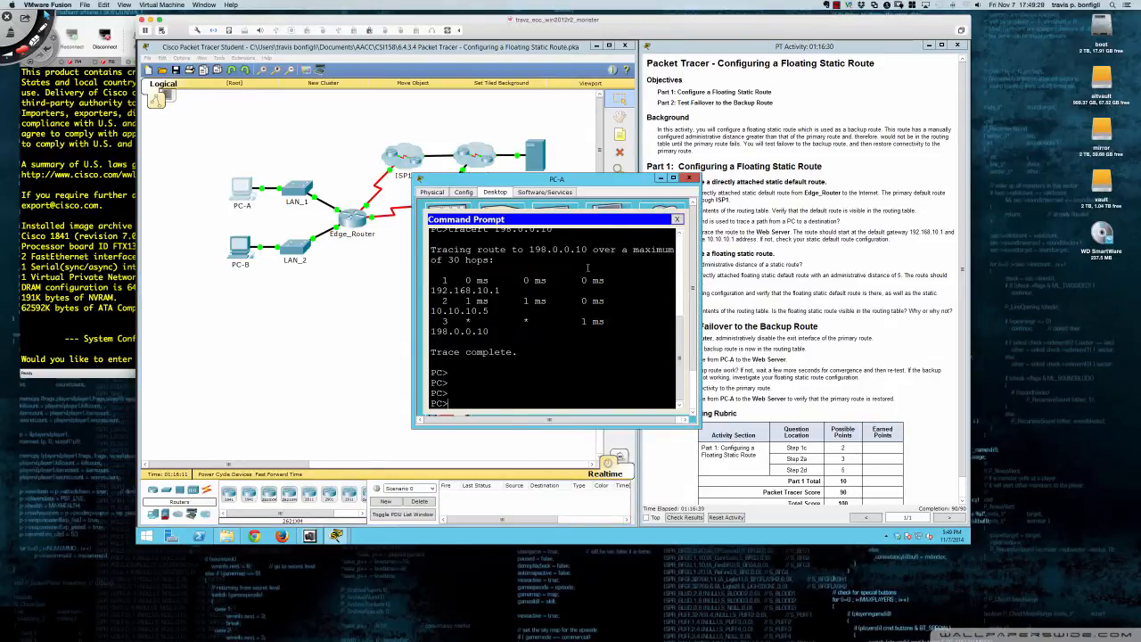
pyautogui.press('Up')
pyautogui.press('Return')
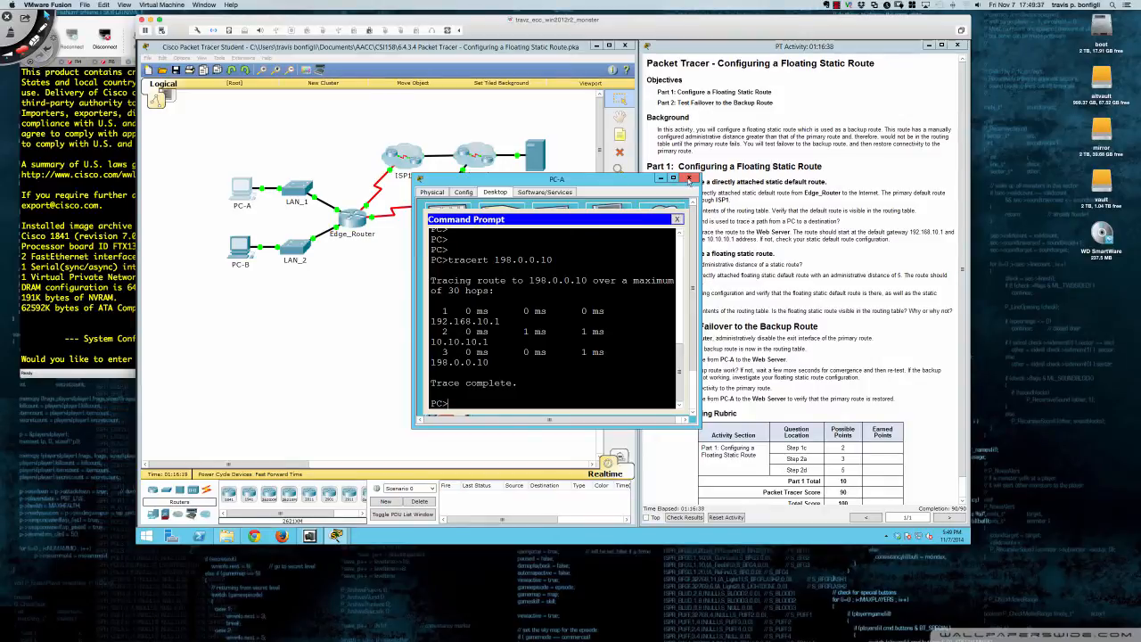
pyautogui.click(688, 179)
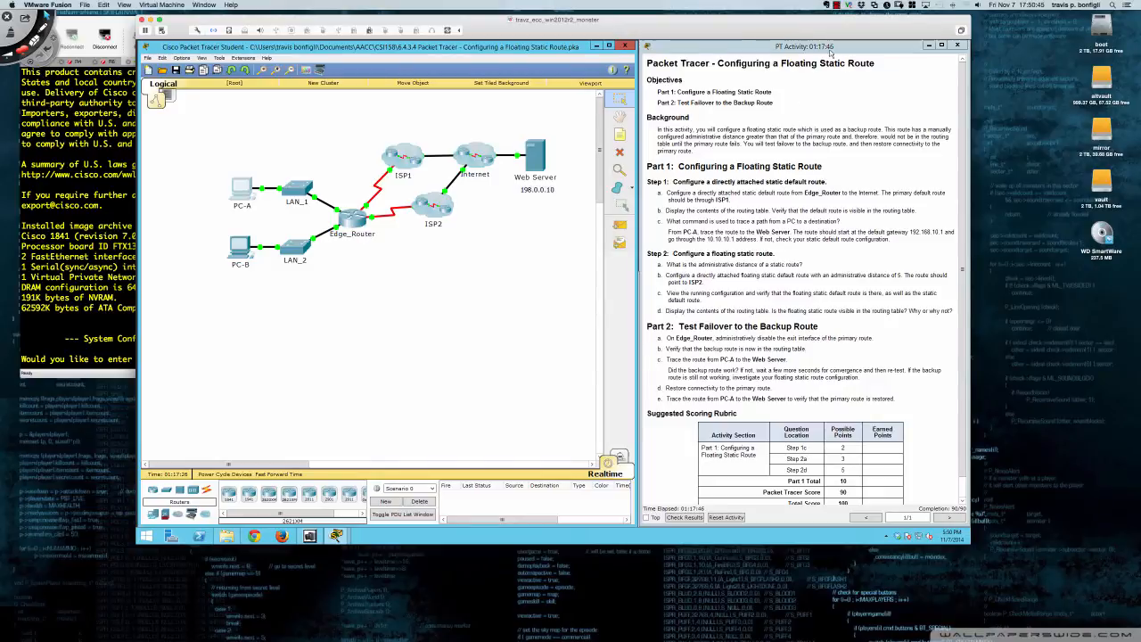
pyautogui.click(837, 6)
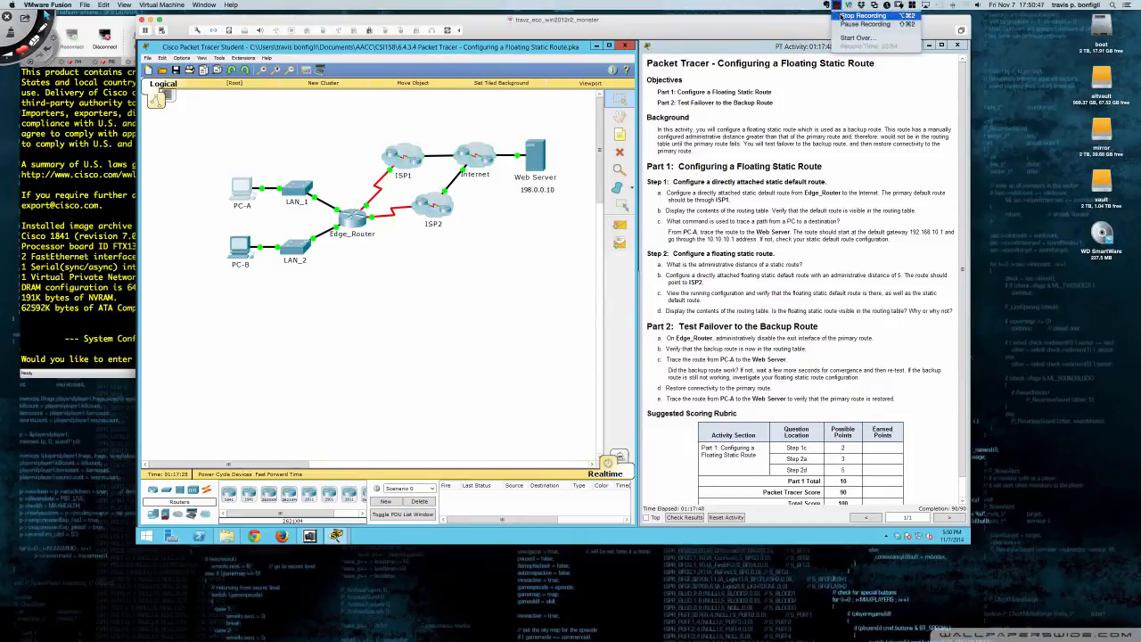